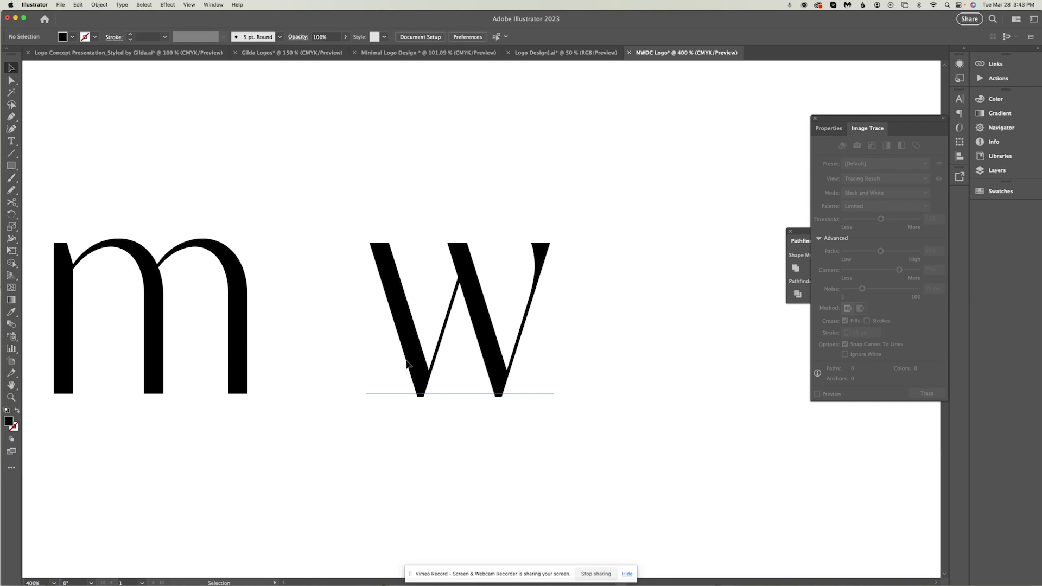
# Marquee-select the m w text, drag it right toward the canvas centre, and deselect
pyautogui.moveTo(640, 426)
pyautogui.mouseDown()
pyautogui.moveTo(221, 232)
pyautogui.moveTo(221, 247)
pyautogui.mouseUp()
pyautogui.moveTo(223, 249); pyautogui.dragTo(358, 249)
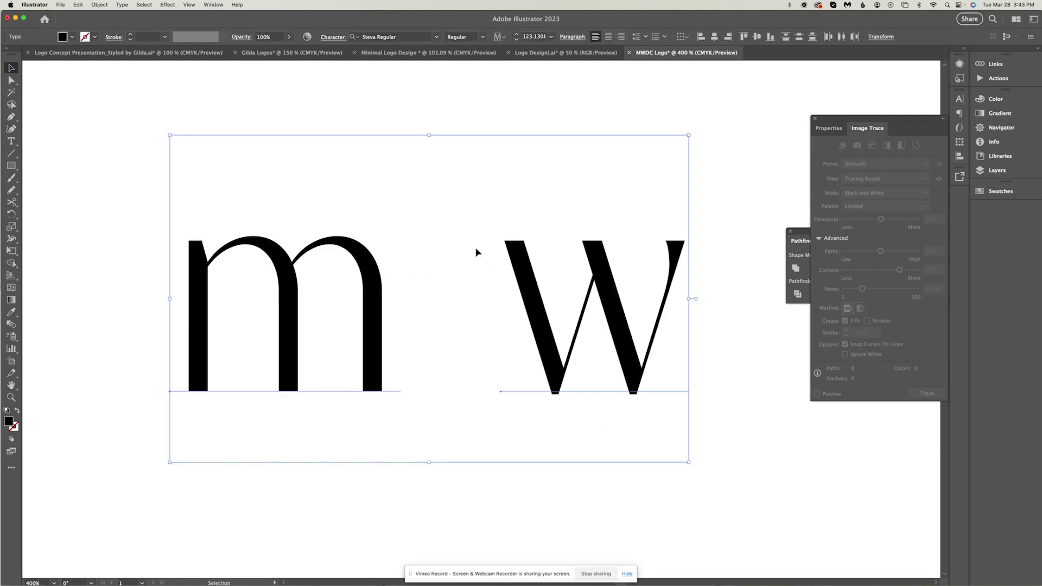
pyautogui.click(85, 144)
# In Chrome, scroll through the dafontfree serif font listings and go to page 6
pyautogui.press('super+Tab')
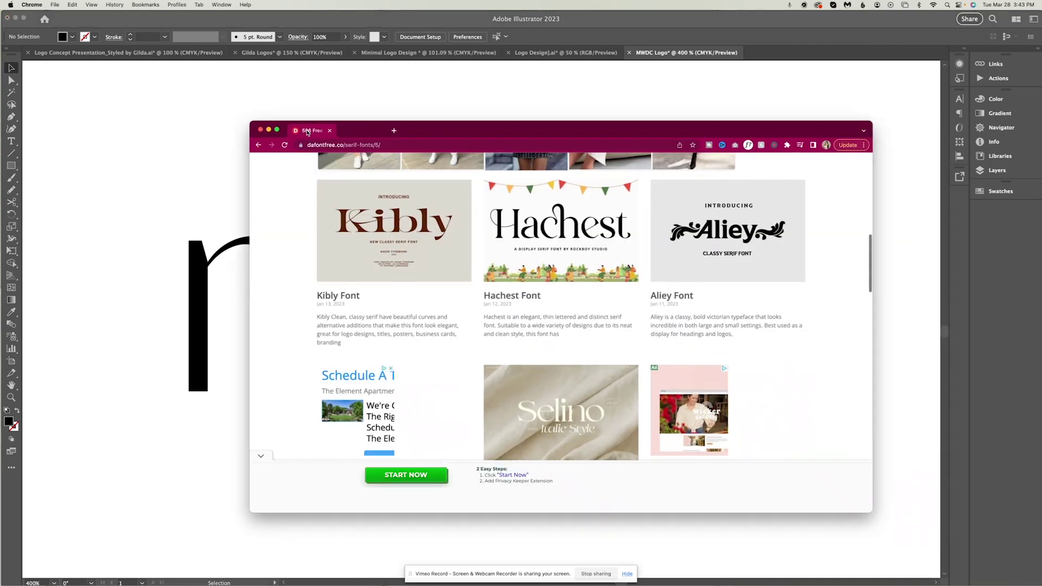
pyautogui.scroll(5, 379, 232)
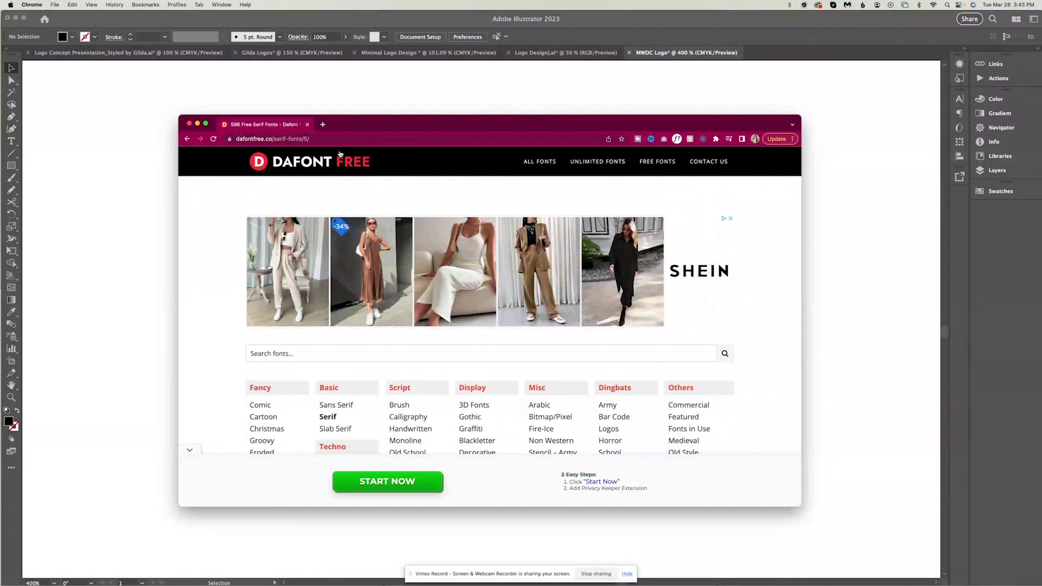
pyautogui.scroll(-10, 456, 170)
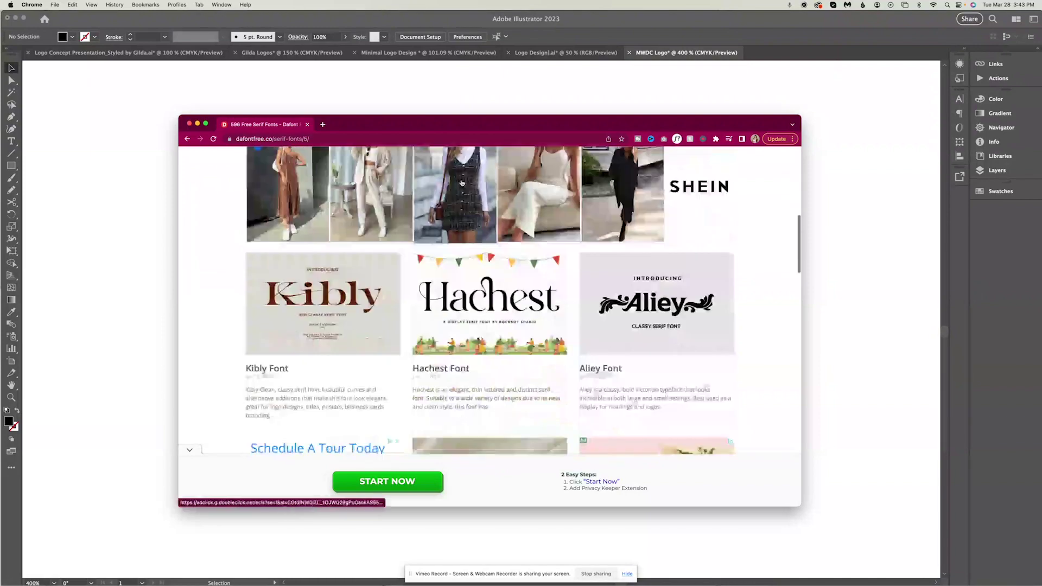
pyautogui.scroll(-1, 458, 179)
pyautogui.scroll(5, 467, 206)
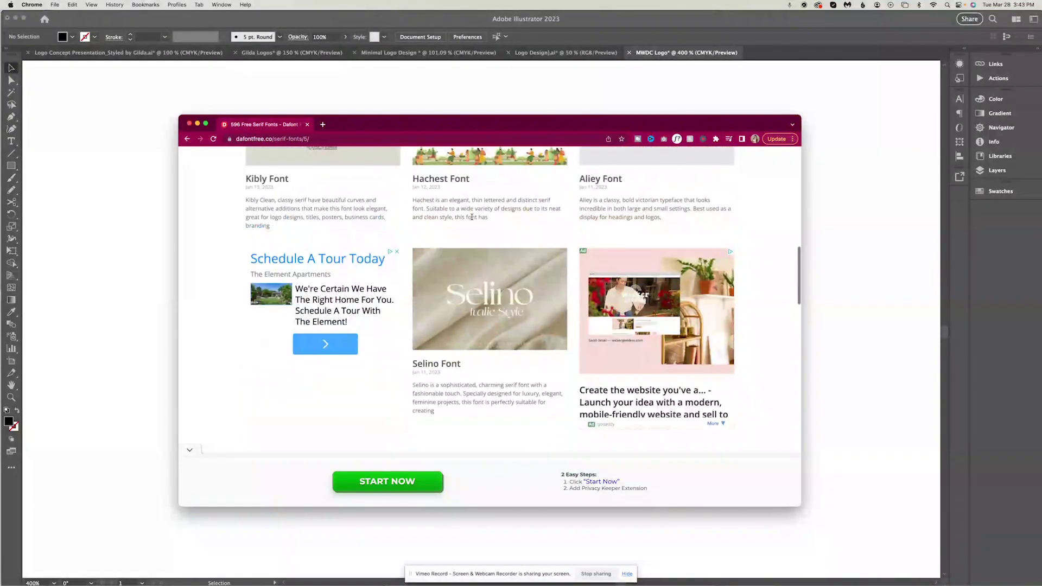
pyautogui.scroll(-6, 342, 181)
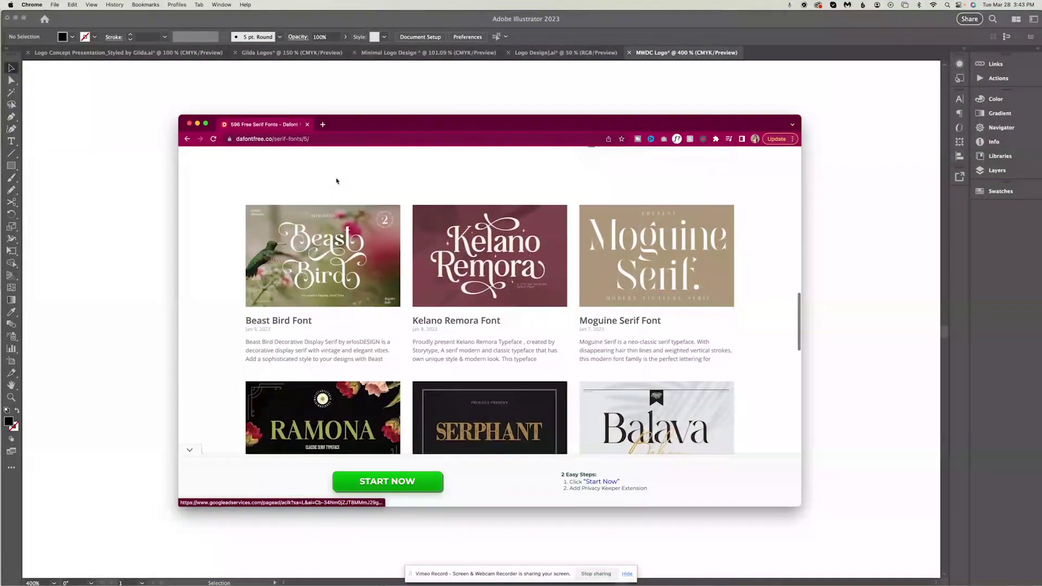
pyautogui.scroll(-6, 404, 266)
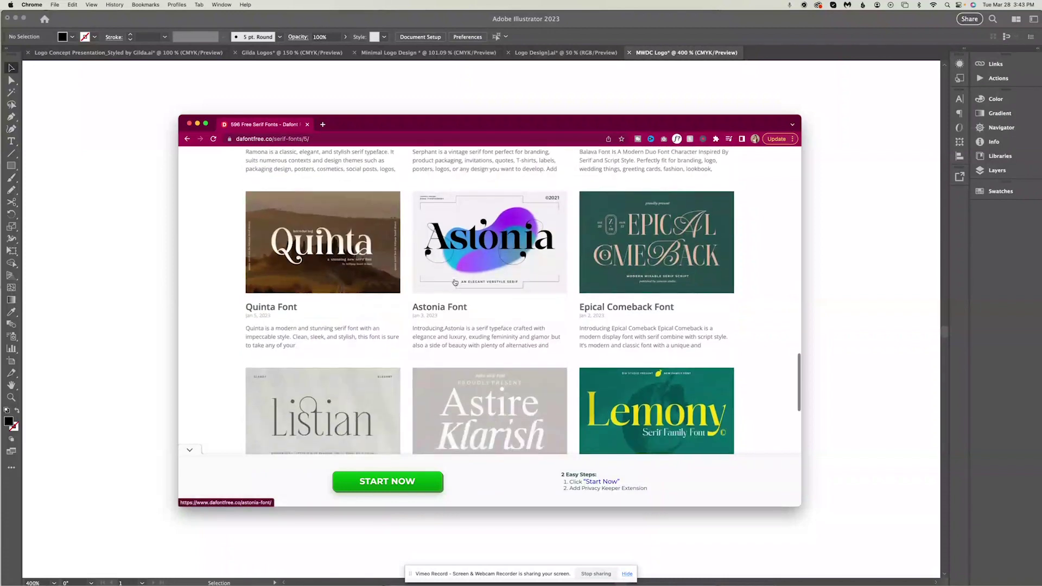
pyautogui.scroll(-3, 469, 284)
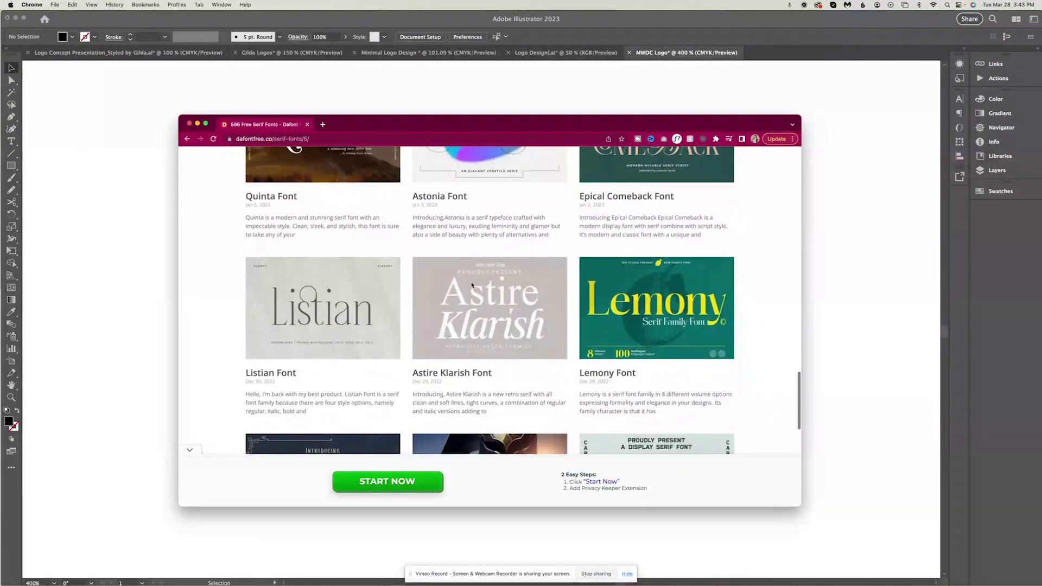
pyautogui.scroll(-3, 483, 286)
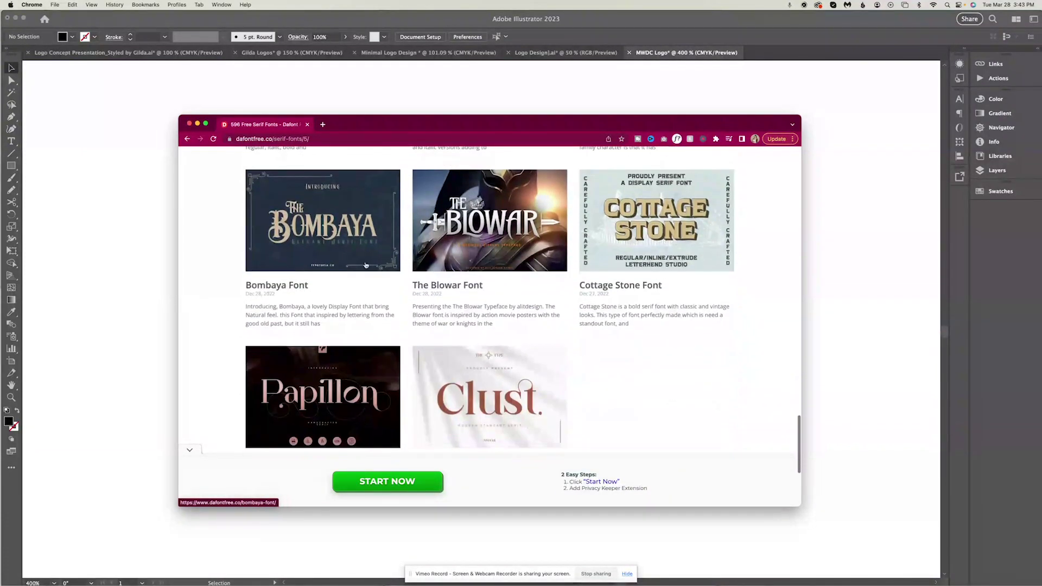
pyautogui.scroll(-5, 434, 293)
pyautogui.click(508, 347)
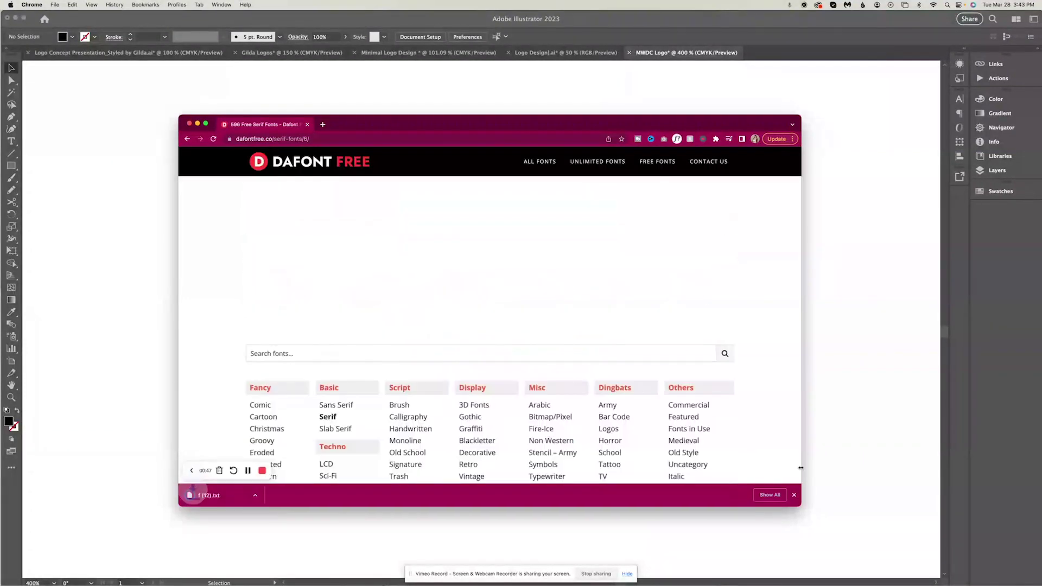
# Open the Monik Font page in a new tab and scroll through its alphabet specimen
pyautogui.click(794, 495)
pyautogui.scroll(-5, 678, 406)
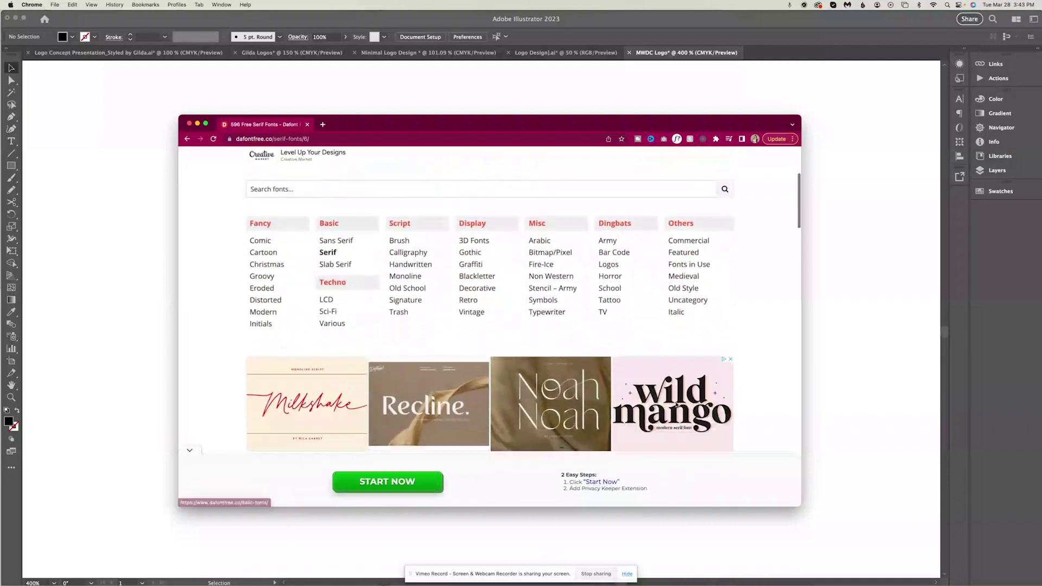
pyautogui.scroll(-6, 678, 405)
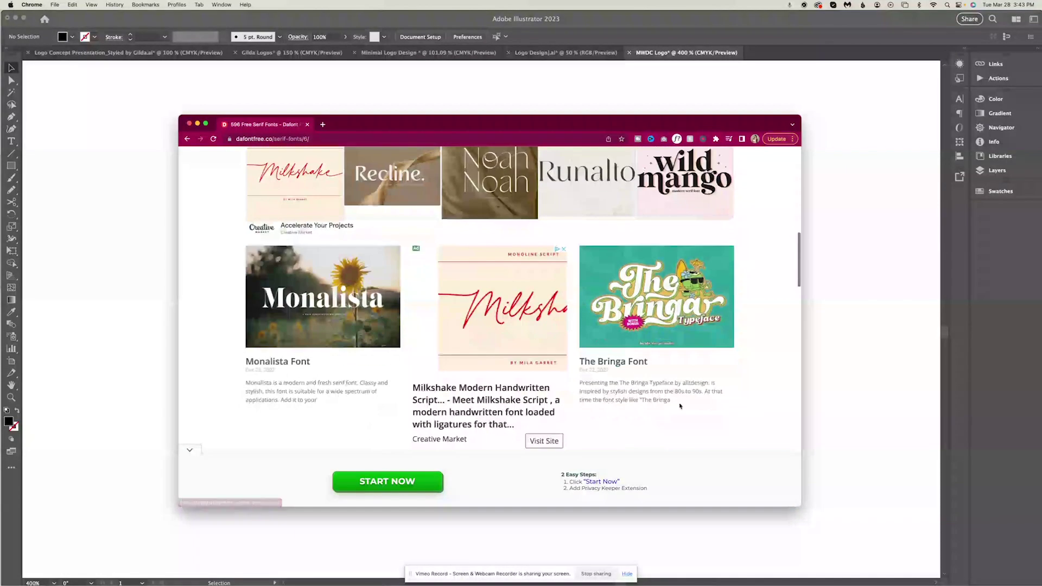
pyautogui.scroll(-5, 680, 406)
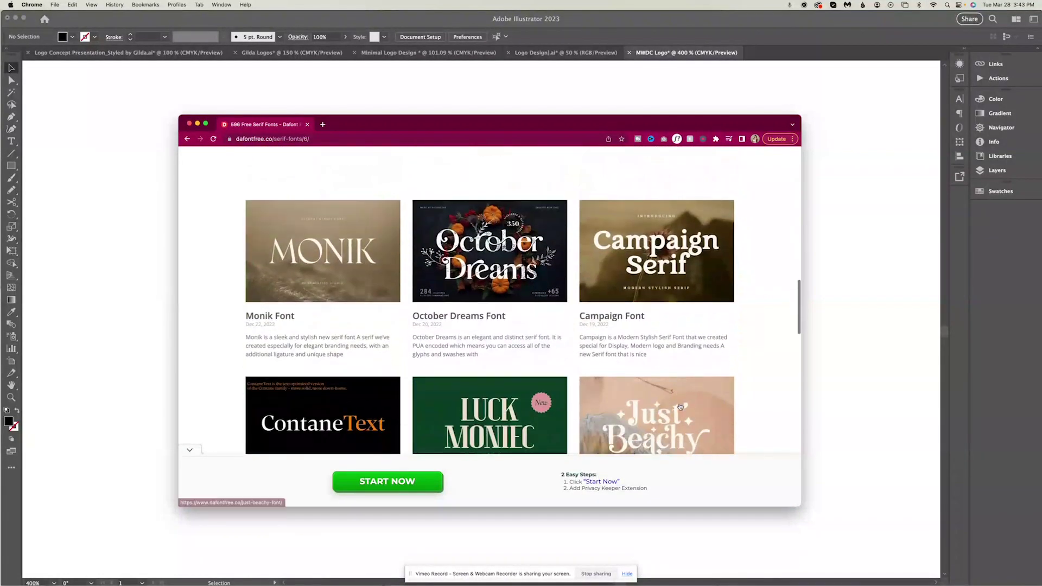
pyautogui.scroll(-4, 678, 406)
pyautogui.scroll(4, 678, 406)
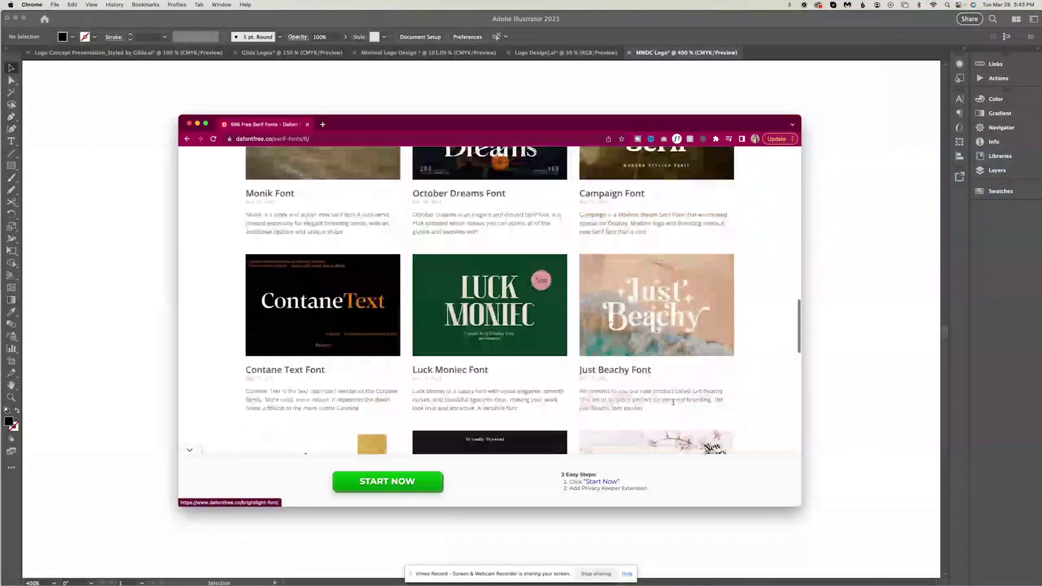
pyautogui.click(321, 227)
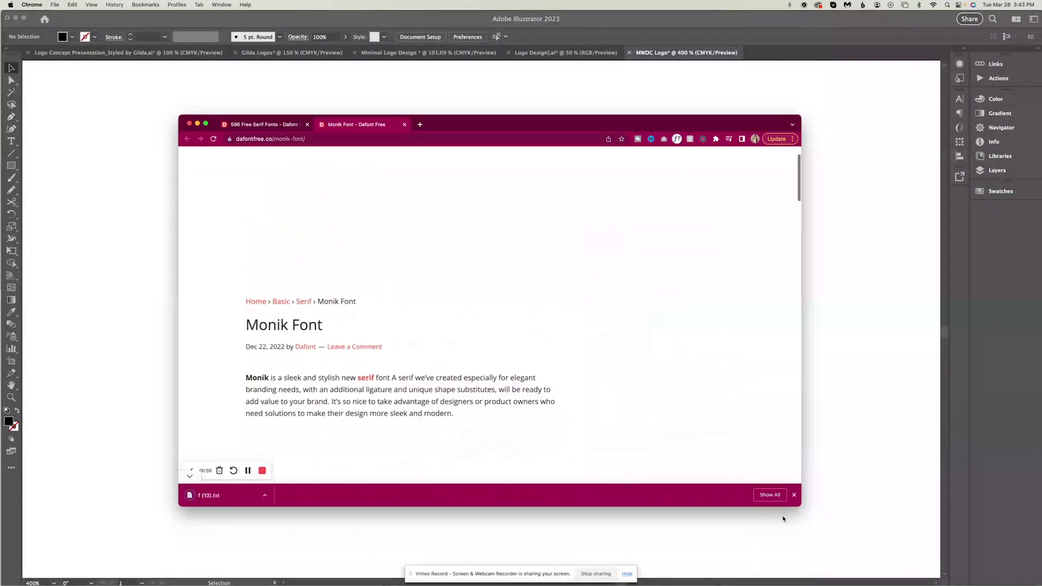
pyautogui.scroll(-10, 570, 380)
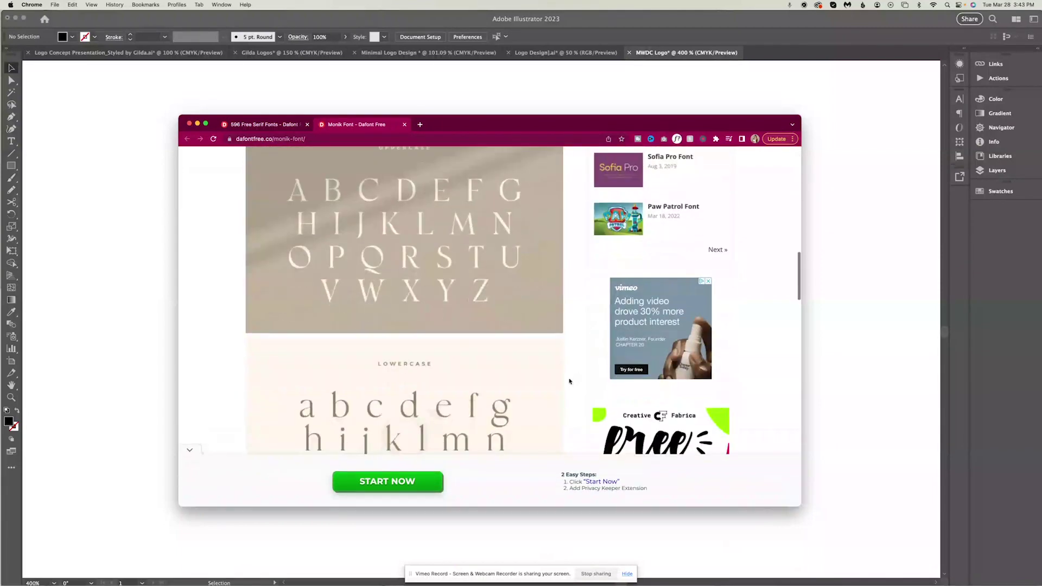
pyautogui.scroll(-5, 575, 381)
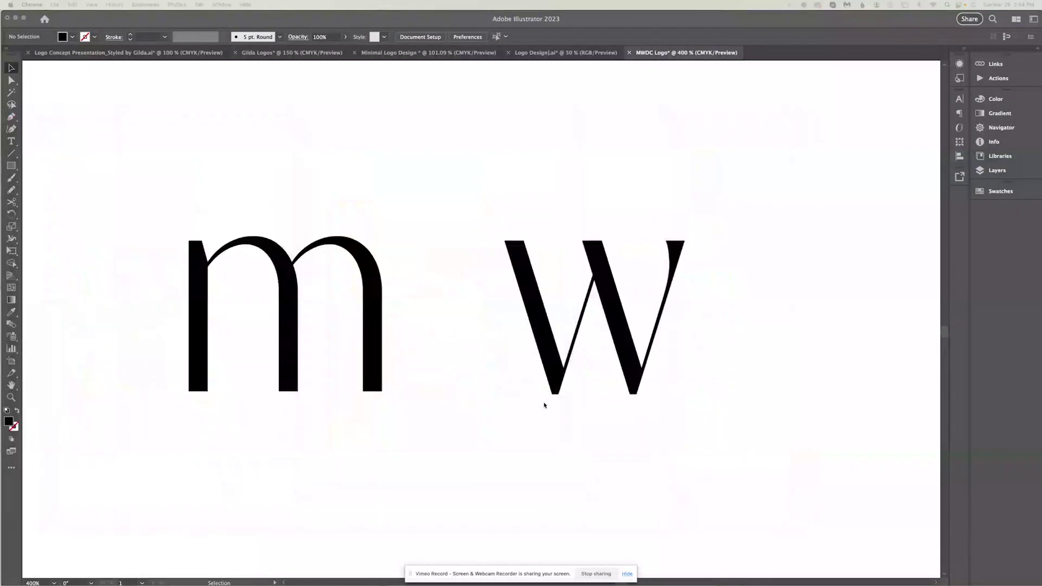
# Slide the m and w against each other to form a tight mw
pyautogui.click(566, 417)
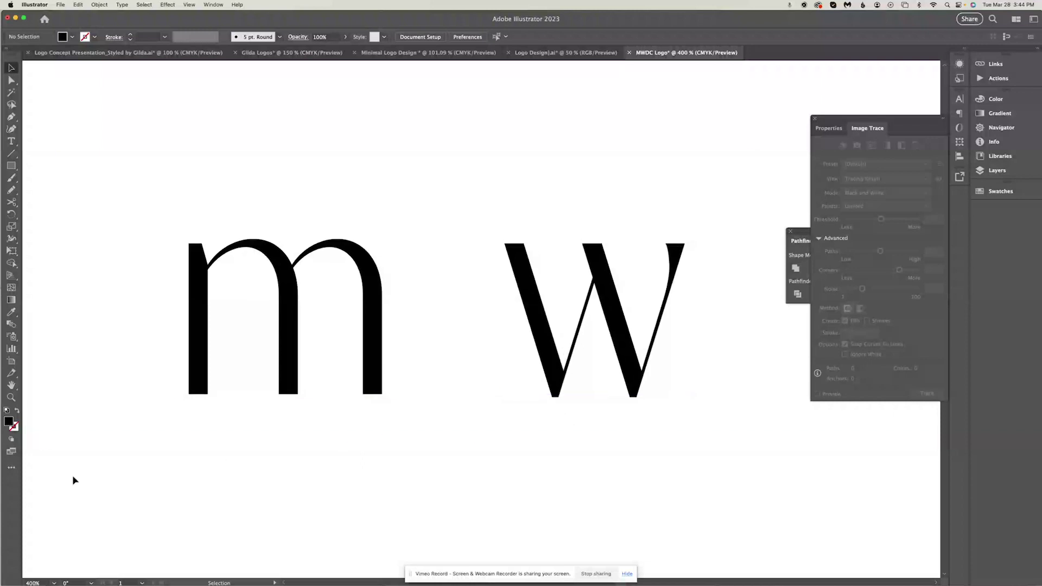
pyautogui.click(645, 416)
pyautogui.click(673, 421)
pyautogui.moveTo(289, 365); pyautogui.dragTo(302, 364)
pyautogui.click(681, 435)
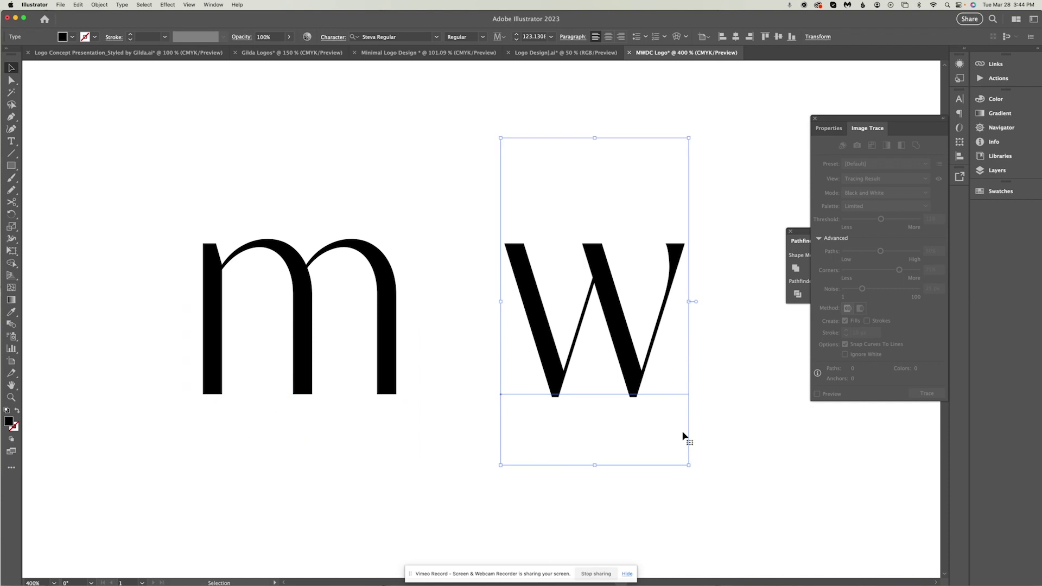
pyautogui.press('super+minus')
pyautogui.hscroll(-5, 683, 434)
pyautogui.click(668, 391)
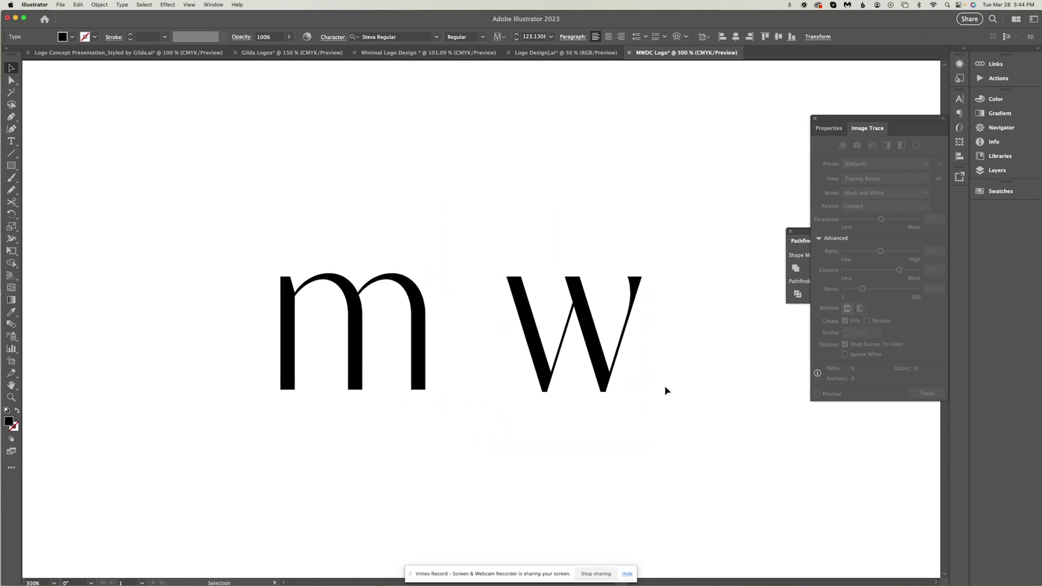
pyautogui.moveTo(618, 375); pyautogui.dragTo(545, 370)
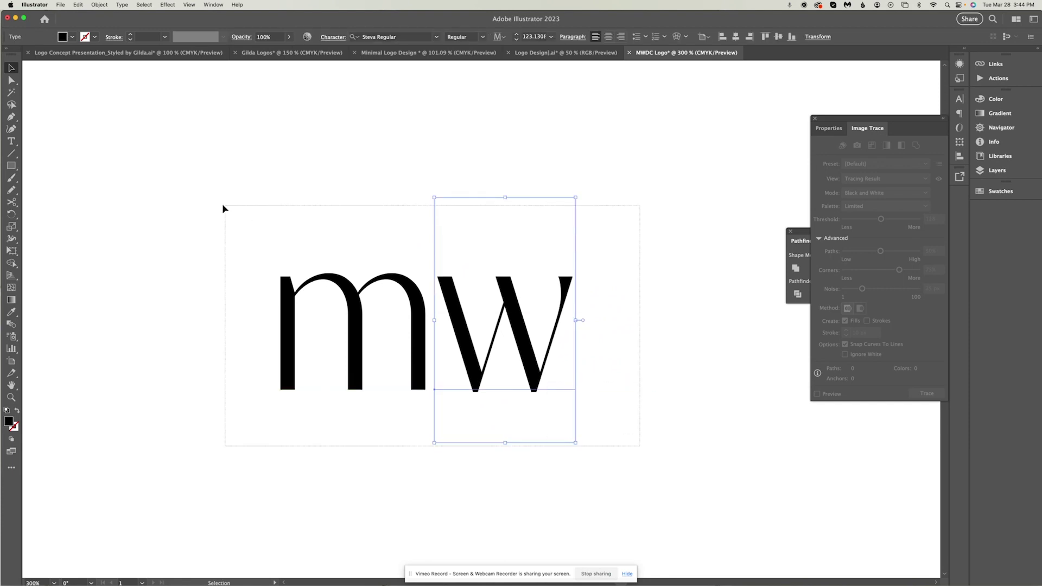
# Duplicate the mw below the original and convert the copy to outlines
pyautogui.moveTo(224, 209); pyautogui.dragTo(510, 401)
pyautogui.scroll(-3, 337, 321)
pyautogui.moveTo(415, 264); pyautogui.dragTo(406, 419)
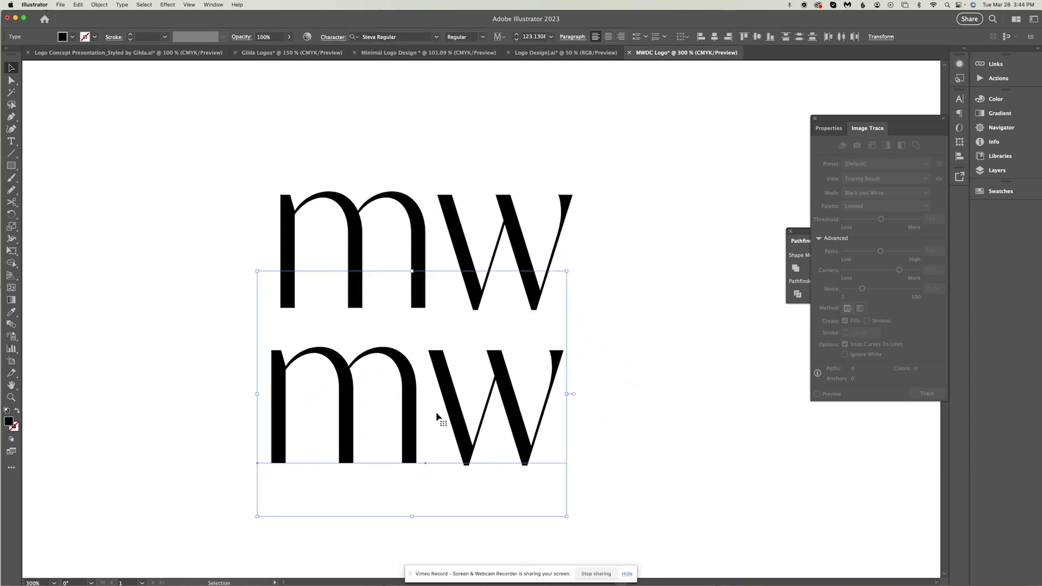
pyautogui.scroll(-2, 436, 417)
pyautogui.rightClick(459, 369)
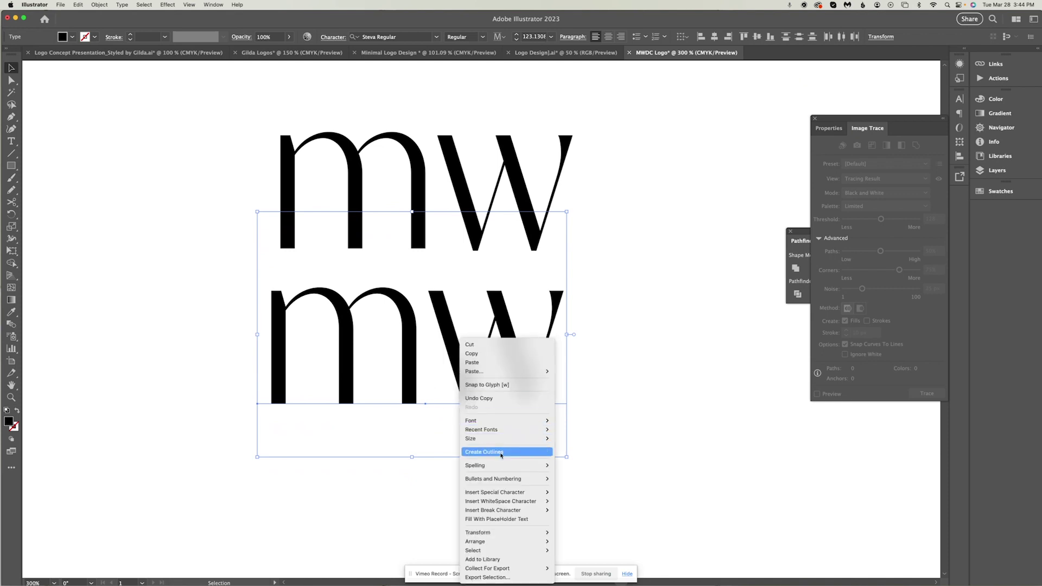
pyautogui.click(501, 452)
pyautogui.click(553, 376)
pyautogui.click(529, 388)
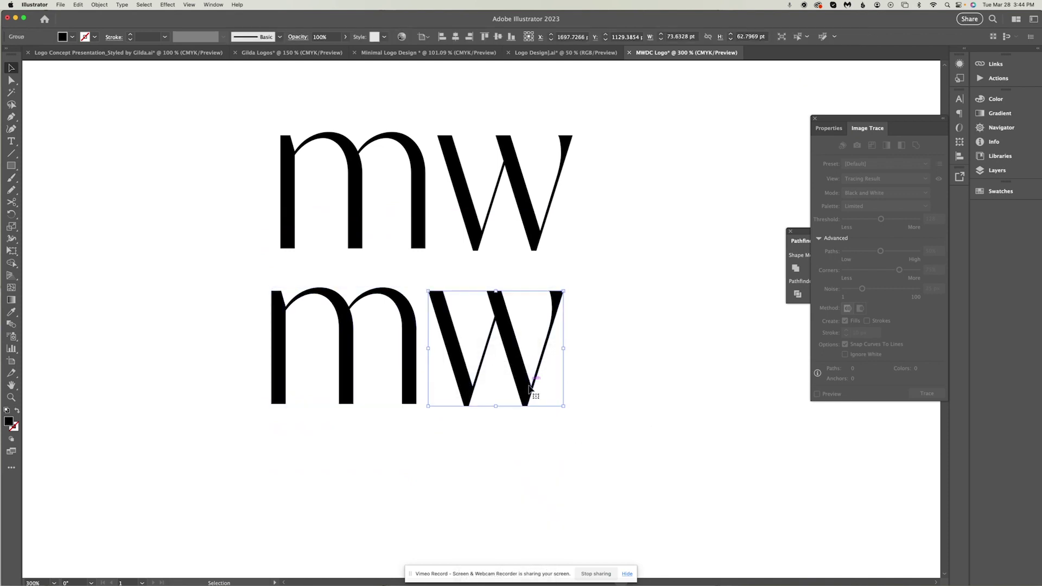
pyautogui.moveTo(529, 388)
pyautogui.mouseDown()
pyautogui.moveTo(546, 379)
pyautogui.moveTo(529, 388)
pyautogui.mouseUp()
pyautogui.click(607, 395)
pyautogui.click(529, 402)
# Move the original mw up and shift the outlined copy's w to the right
pyautogui.scroll(4, 616, 255)
pyautogui.moveTo(628, 302); pyautogui.dragTo(304, 271)
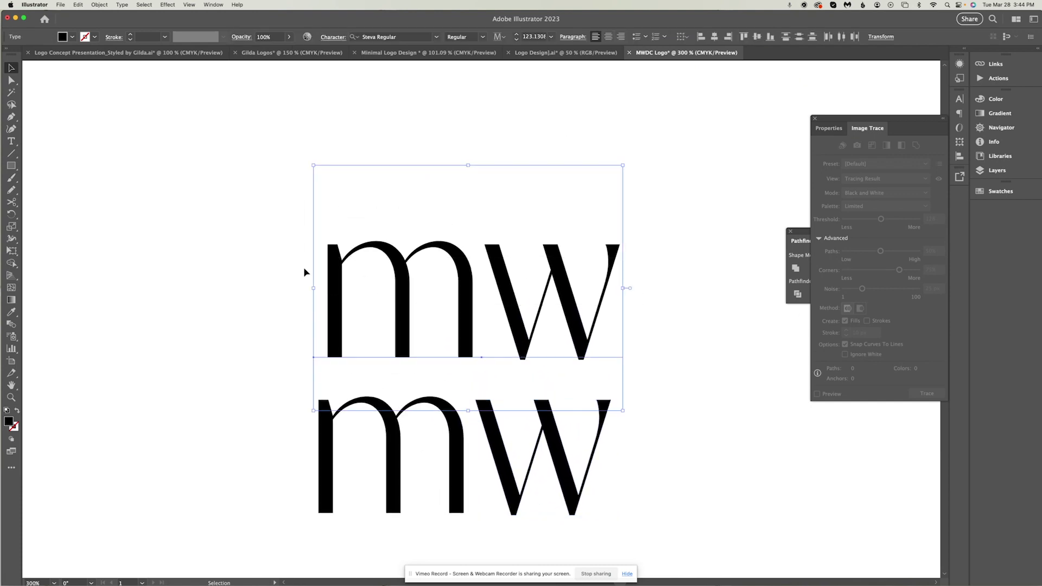
pyautogui.click(700, 347)
pyautogui.click(458, 302)
pyautogui.moveTo(478, 313); pyautogui.dragTo(491, 178)
pyautogui.click(641, 251)
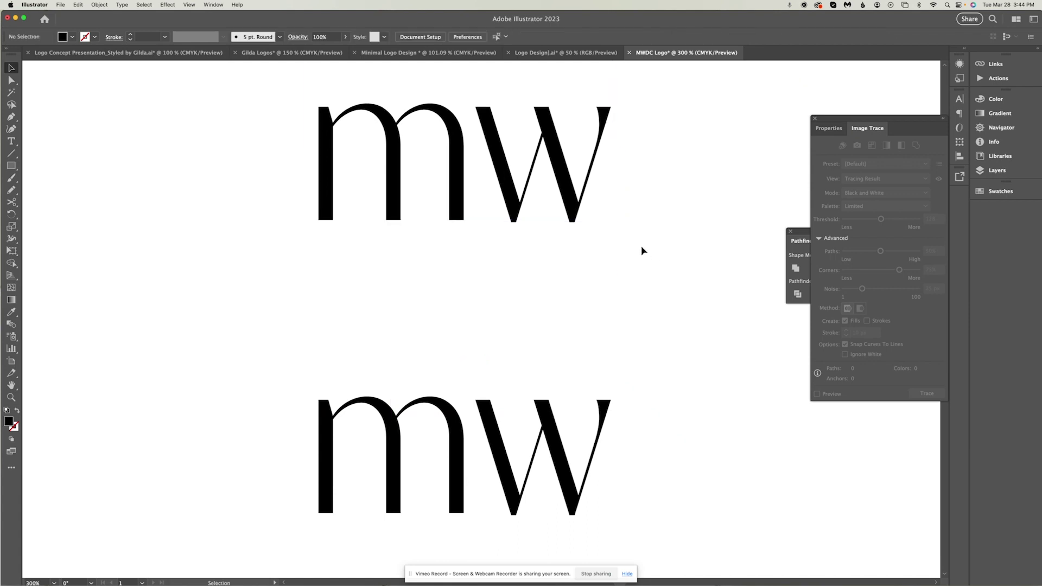
pyautogui.scroll(-4, 632, 251)
pyautogui.hscroll(4, 612, 380)
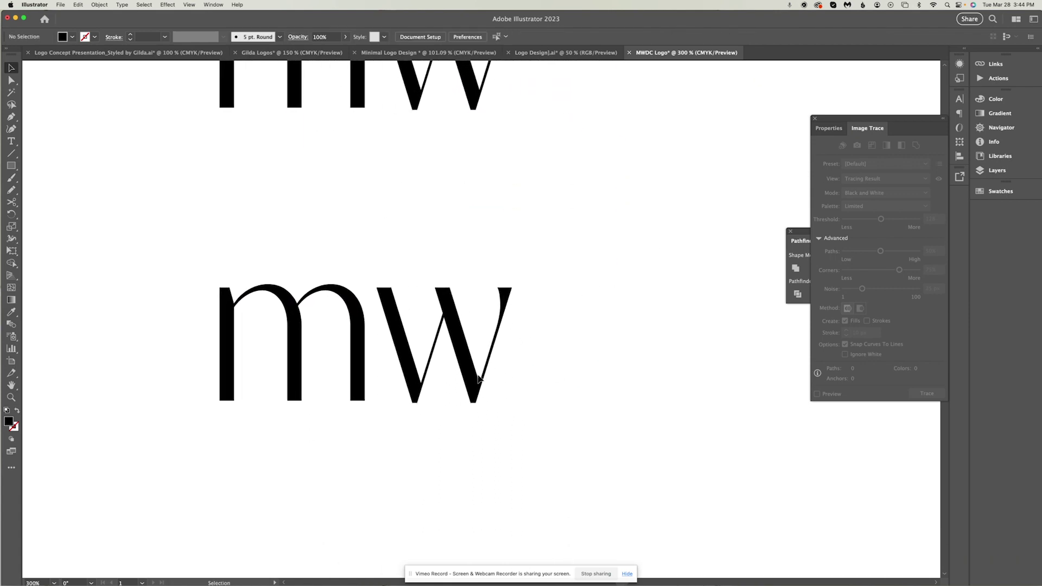
pyautogui.moveTo(478, 378); pyautogui.dragTo(539, 373)
pyautogui.press('super+equal')
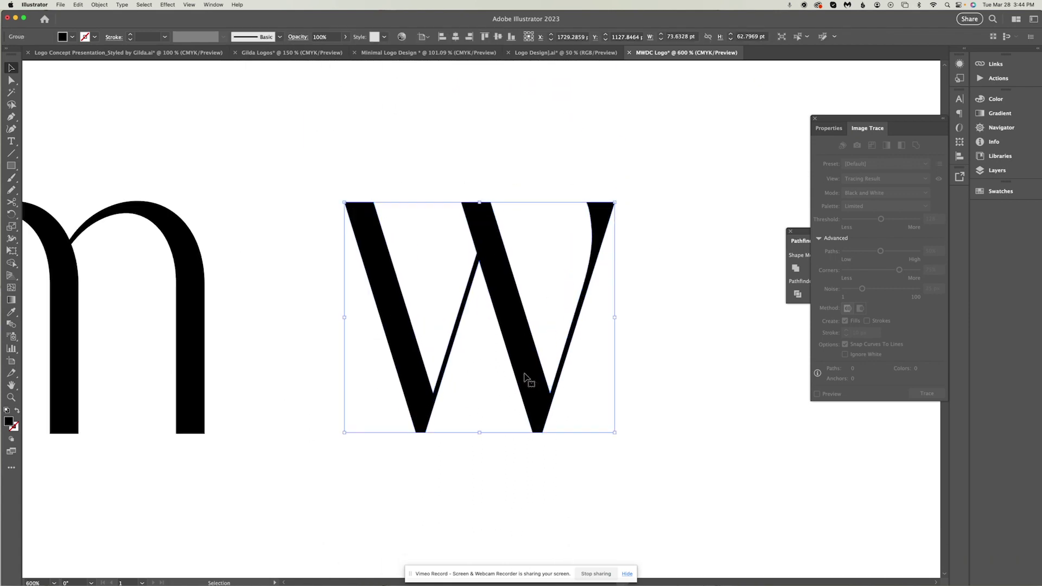
# With the Direct Selection tool, select the outlined w's bottom anchor points
pyautogui.scroll(-1, 525, 377)
pyautogui.hscroll(2, 525, 377)
pyautogui.click(466, 444)
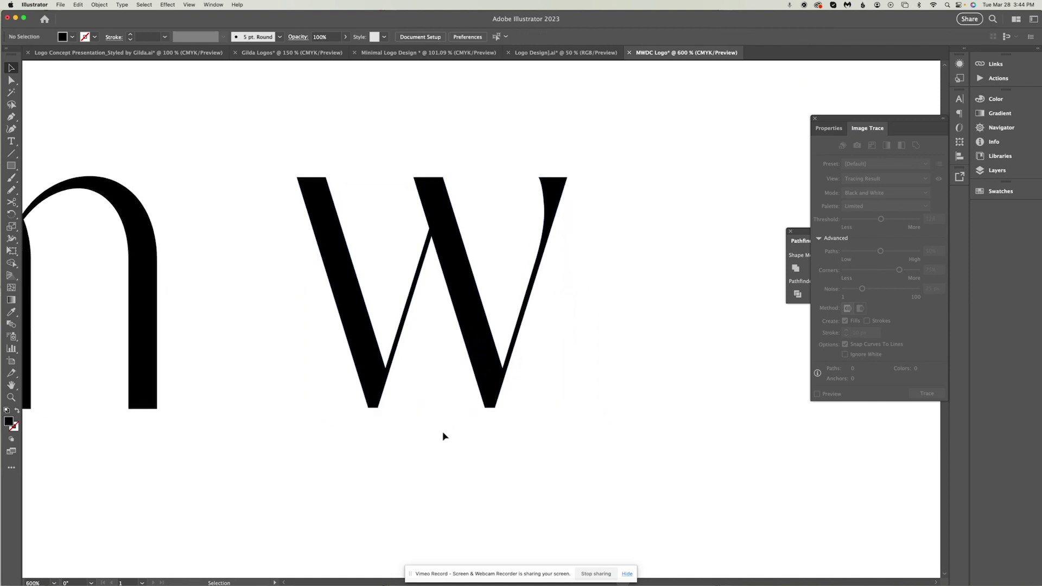
pyautogui.press('a')
pyautogui.click(380, 376)
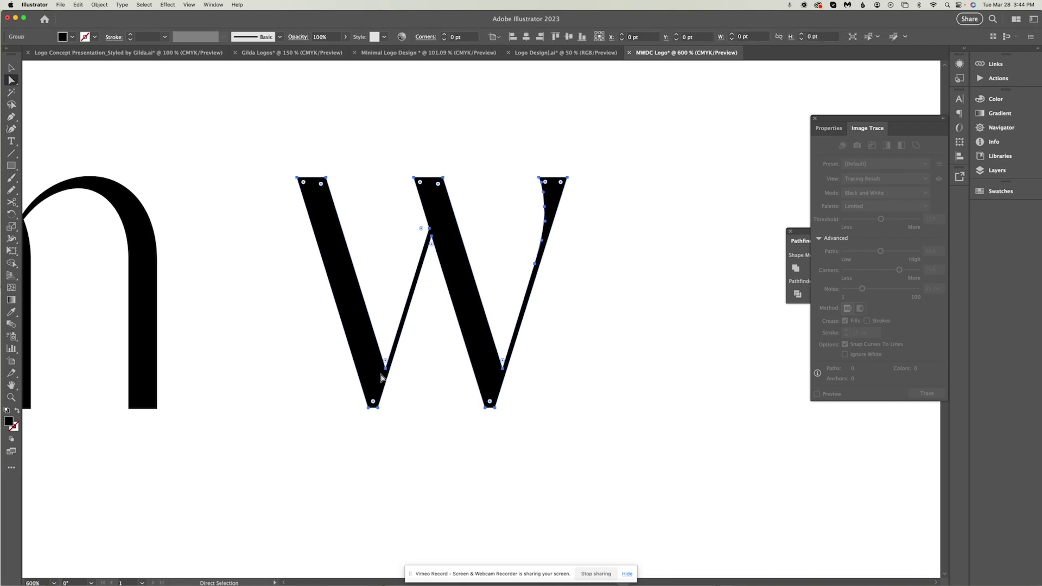
pyautogui.moveTo(303, 343); pyautogui.dragTo(609, 487)
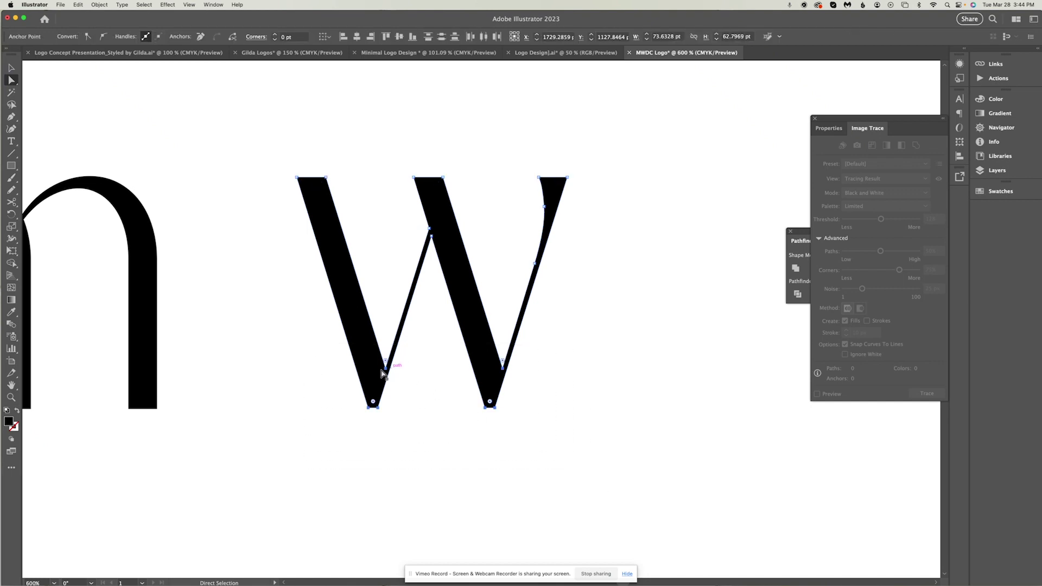
pyautogui.scroll(-3, 409, 368)
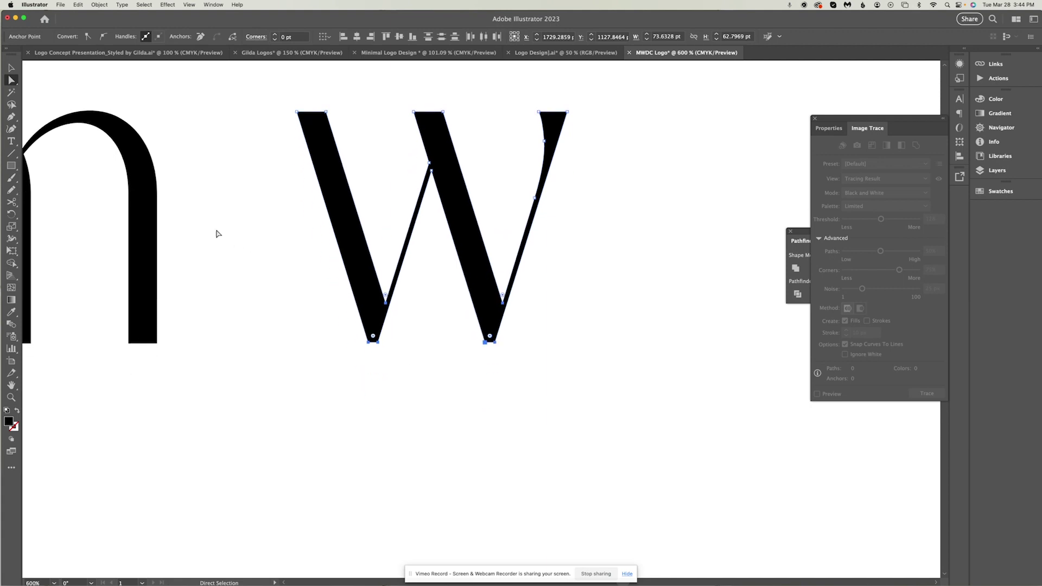
# Drag the m over the w so the two letters overlap
pyautogui.press('v')
pyautogui.click(270, 288)
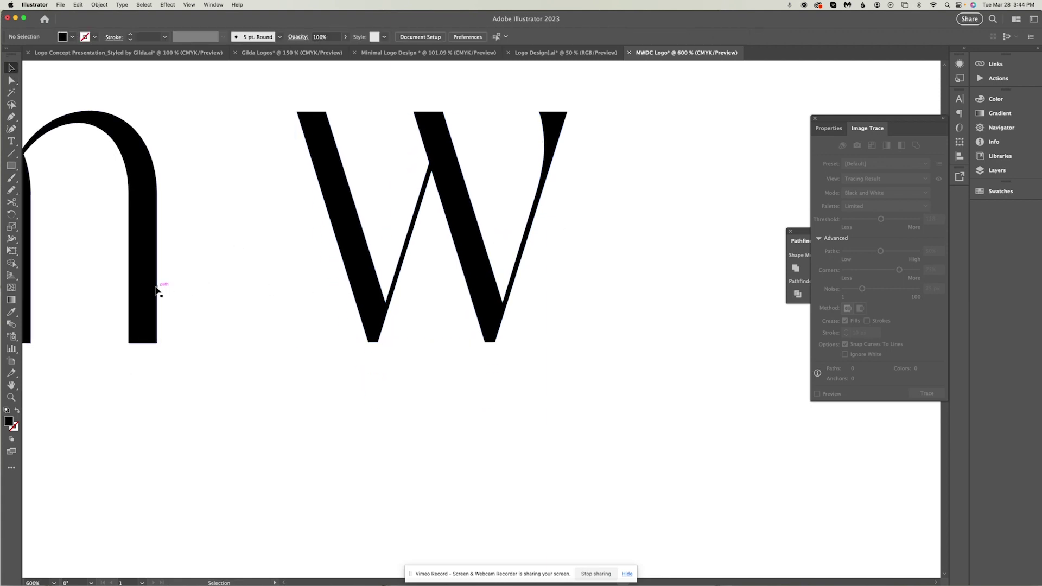
pyautogui.moveTo(156, 289); pyautogui.dragTo(581, 361)
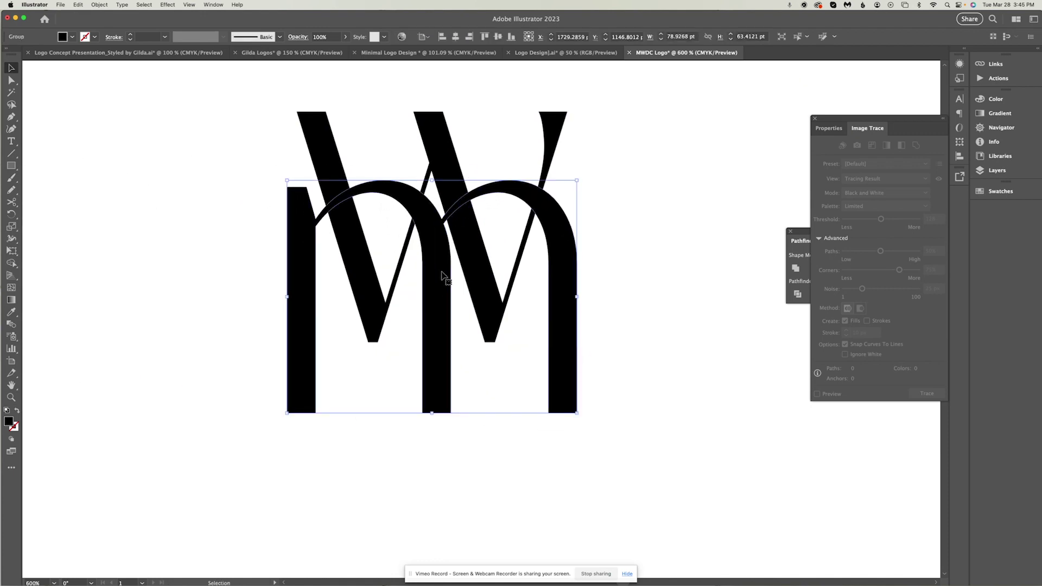
# Nudge the w upward above the m's arches, then check alignment with Select All
pyautogui.keyDown('shift'); pyautogui.click(439, 151); pyautogui.keyUp('shift')
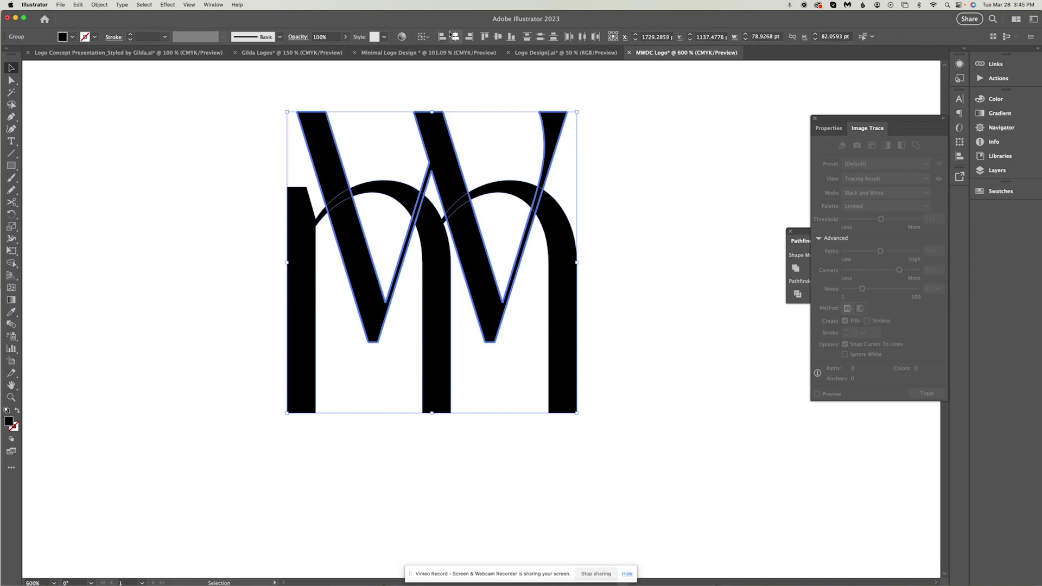
pyautogui.click(628, 198)
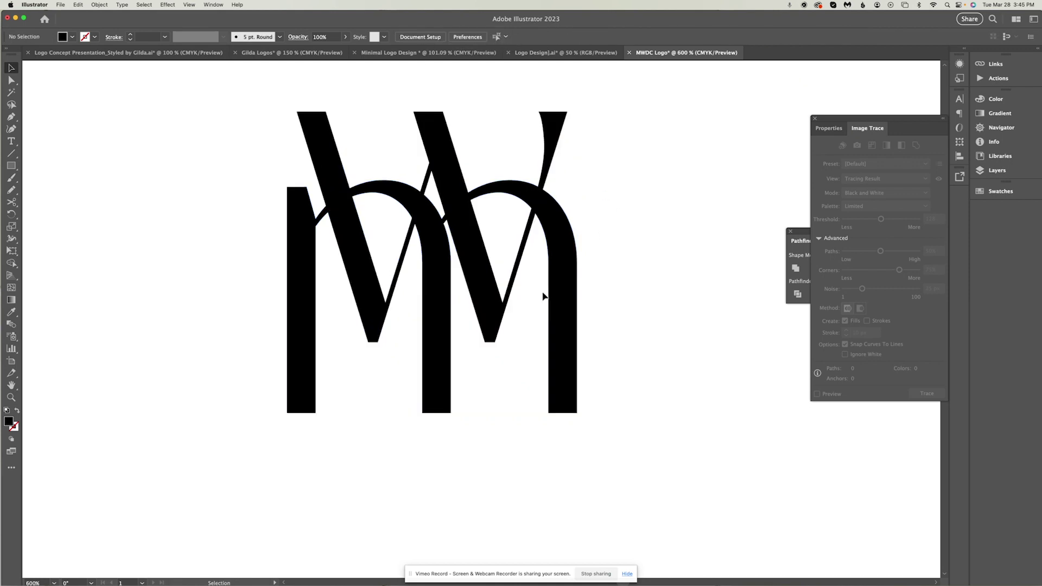
pyautogui.moveTo(507, 304); pyautogui.dragTo(495, 297)
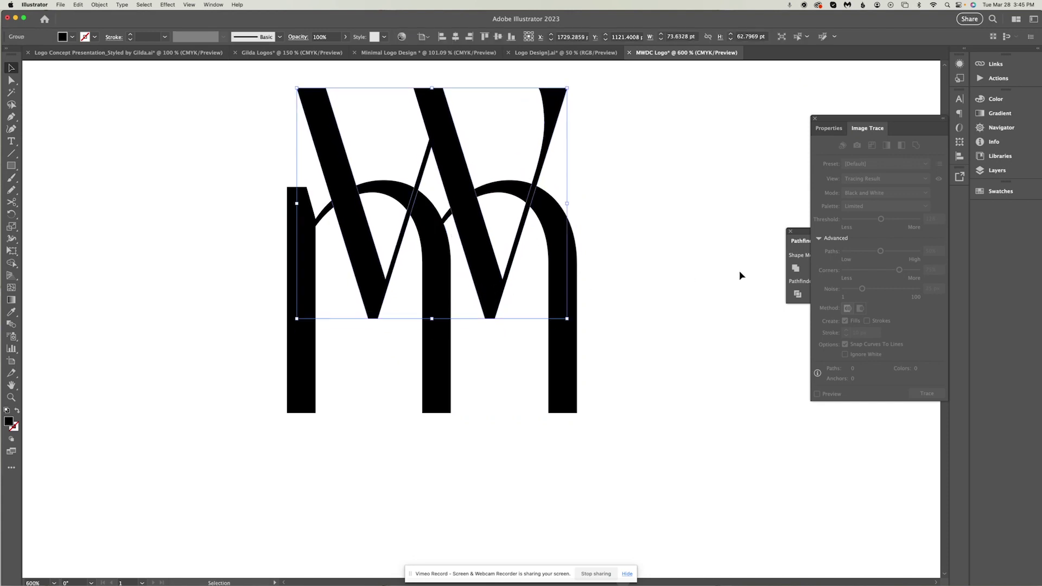
pyautogui.click(712, 275)
pyautogui.click(422, 359)
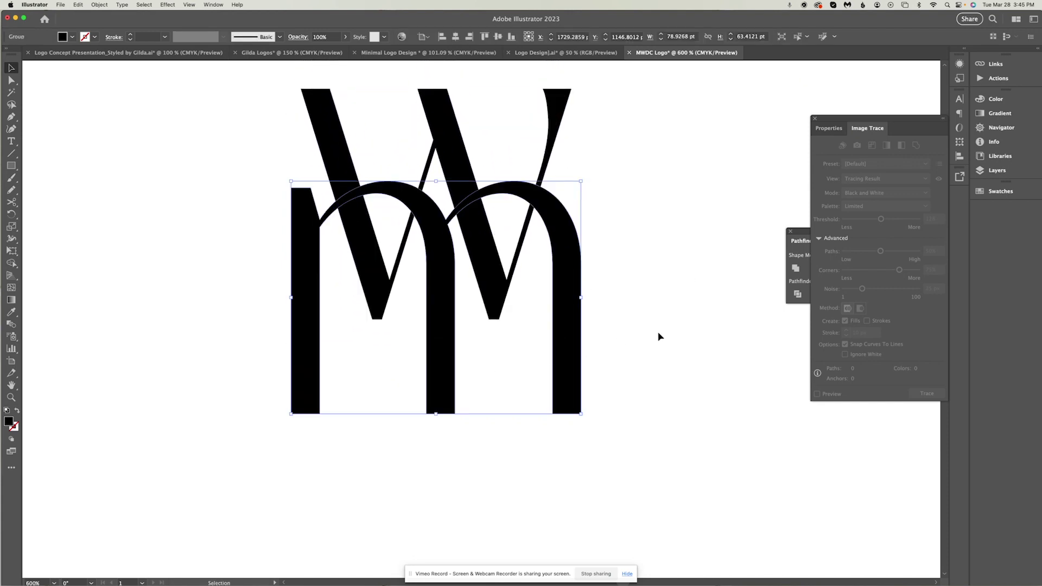
pyautogui.press('super+a')
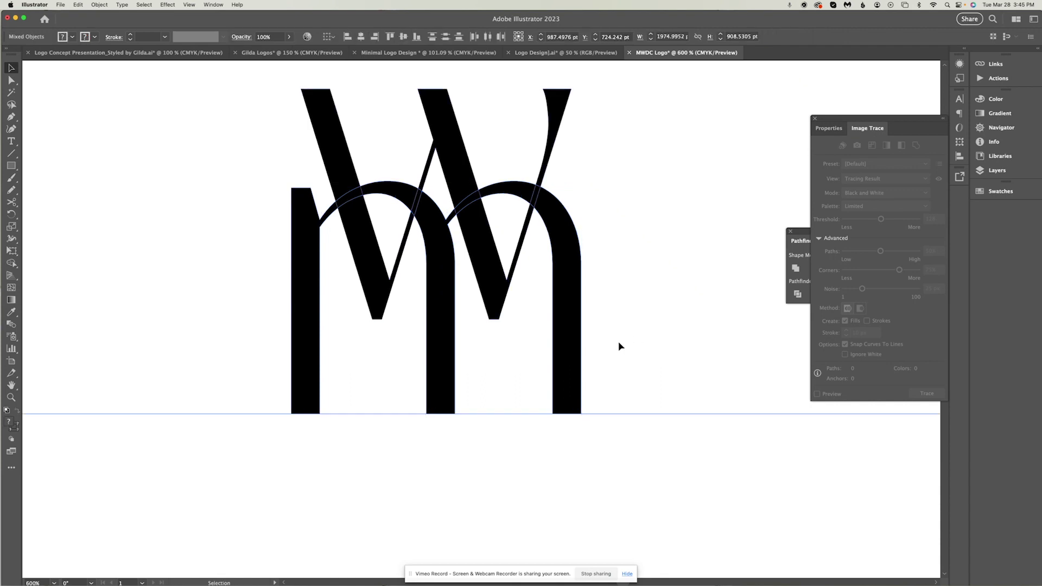
pyautogui.click(614, 457)
pyautogui.click(568, 391)
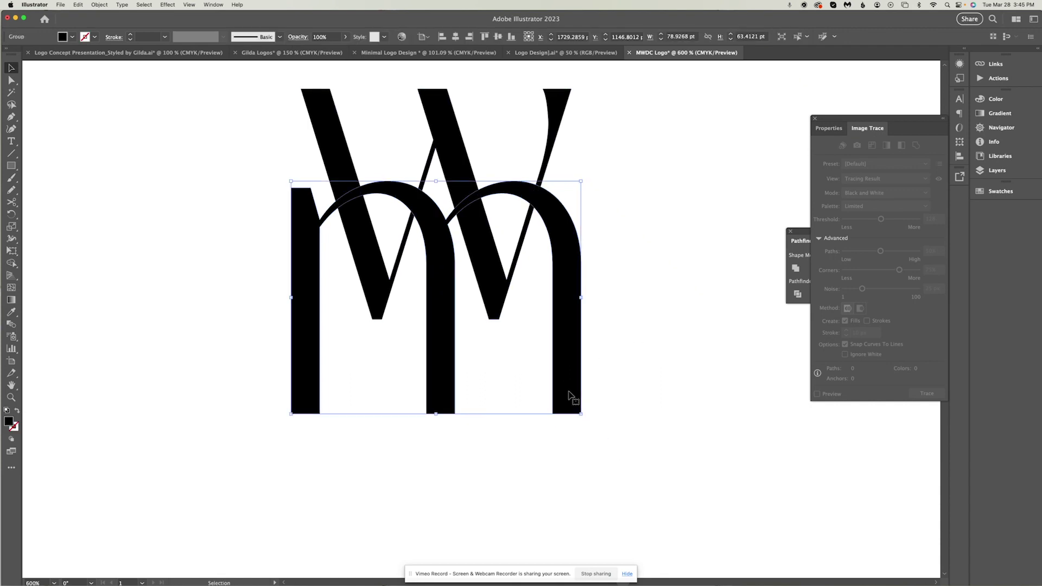
pyautogui.press('shift+super+a')
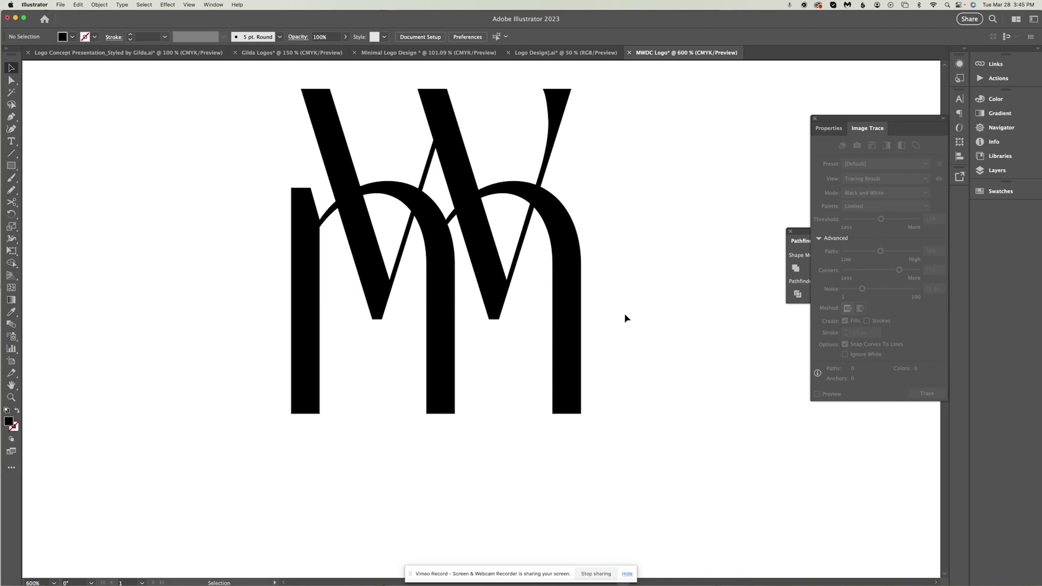
# Send the w backward so it sits behind the m's arches
pyautogui.click(328, 137)
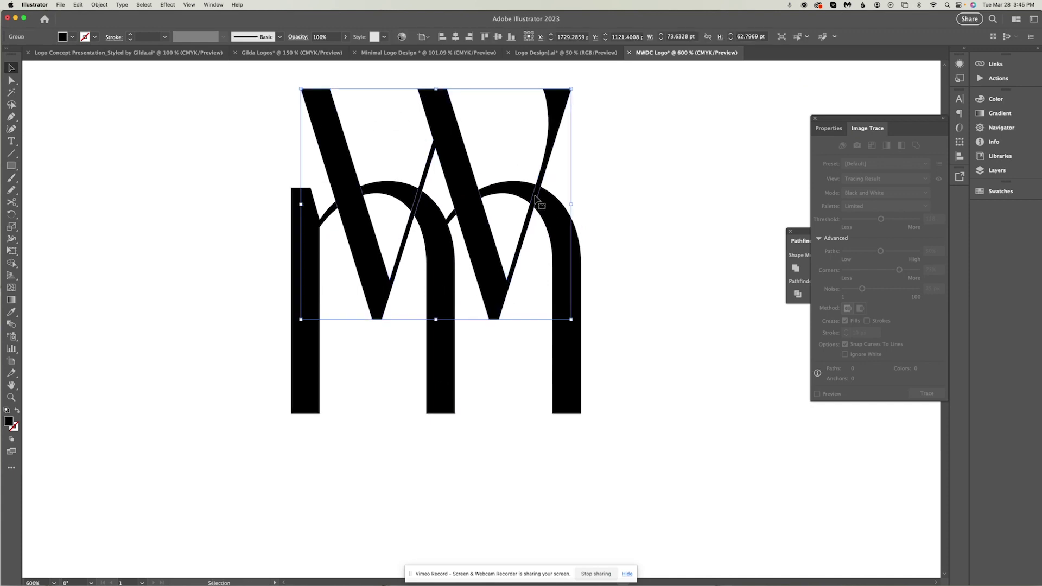
pyautogui.press('super+shift+bracketleft')
pyautogui.click(596, 337)
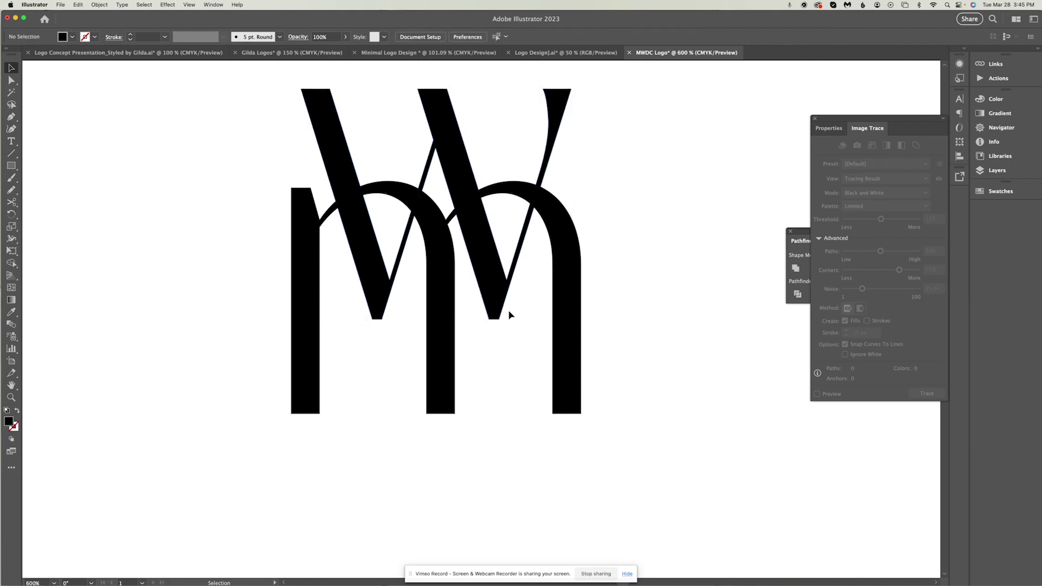
pyautogui.click(503, 311)
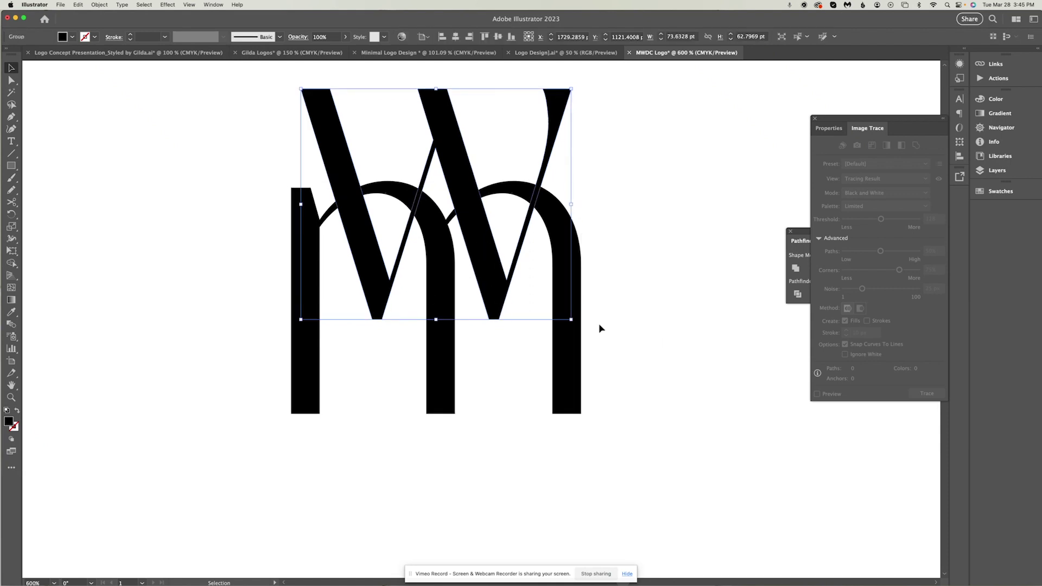
# With the Direct Selection tool, marquee-select the w's two bottom anchor points
pyautogui.press('a')
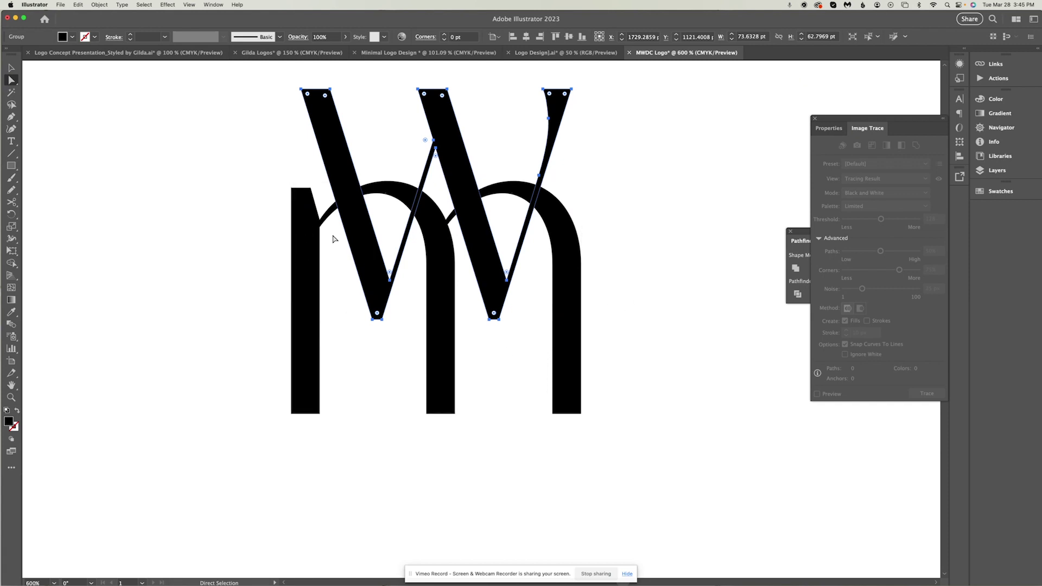
pyautogui.moveTo(420, 286); pyautogui.dragTo(548, 350)
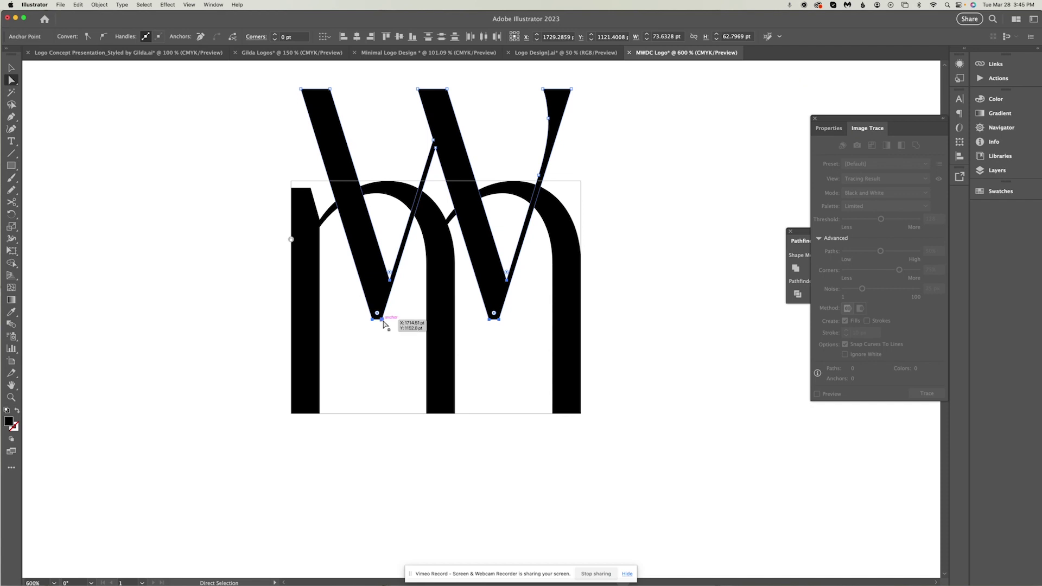
pyautogui.keyDown('shift'); pyautogui.click(292, 240); pyautogui.keyUp('shift')
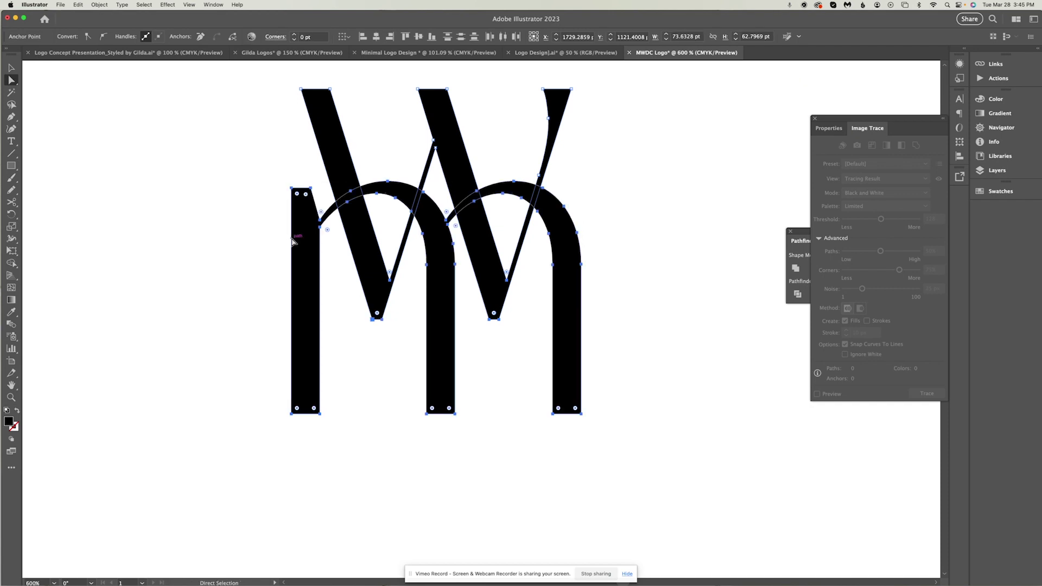
pyautogui.click(696, 342)
pyautogui.moveTo(535, 337); pyautogui.dragTo(344, 252)
pyautogui.click(639, 313)
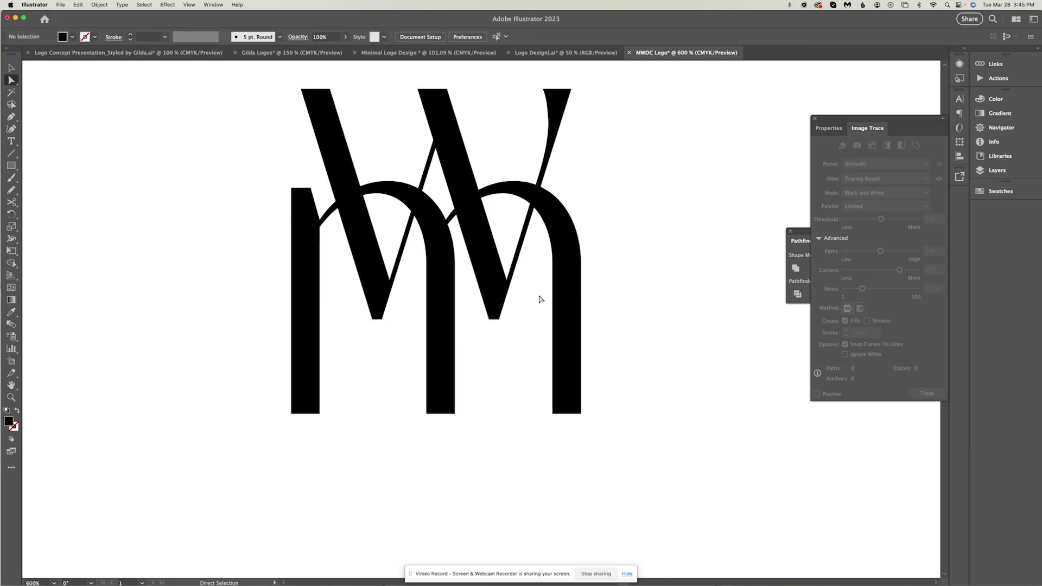
pyautogui.click(503, 296)
pyautogui.moveTo(536, 348); pyautogui.dragTo(336, 259)
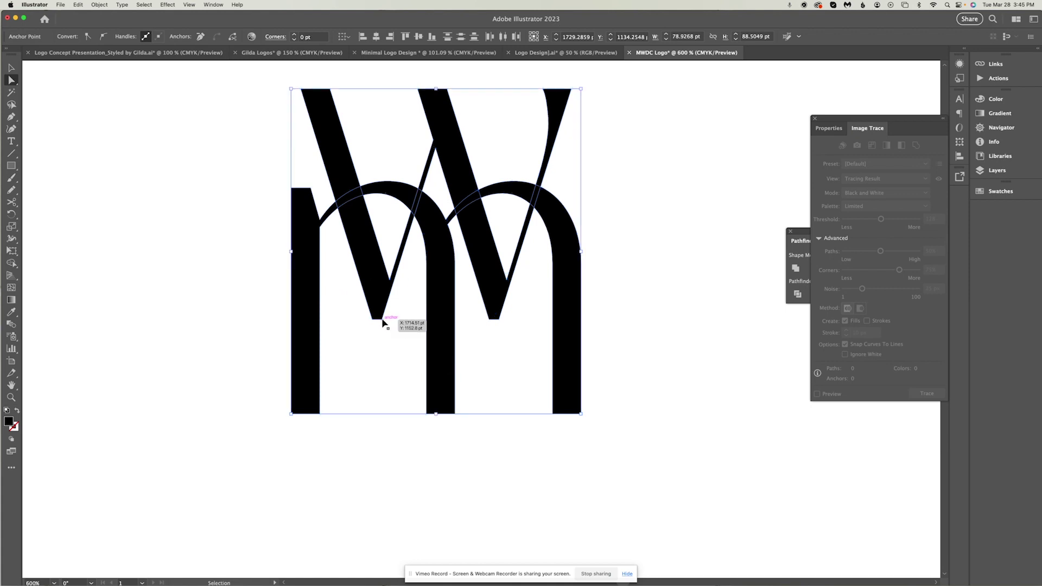
# Zoom in and drag the w's bottom points down to the m's baseline
pyautogui.press('super+equal')
pyautogui.scroll(4, 345, 355)
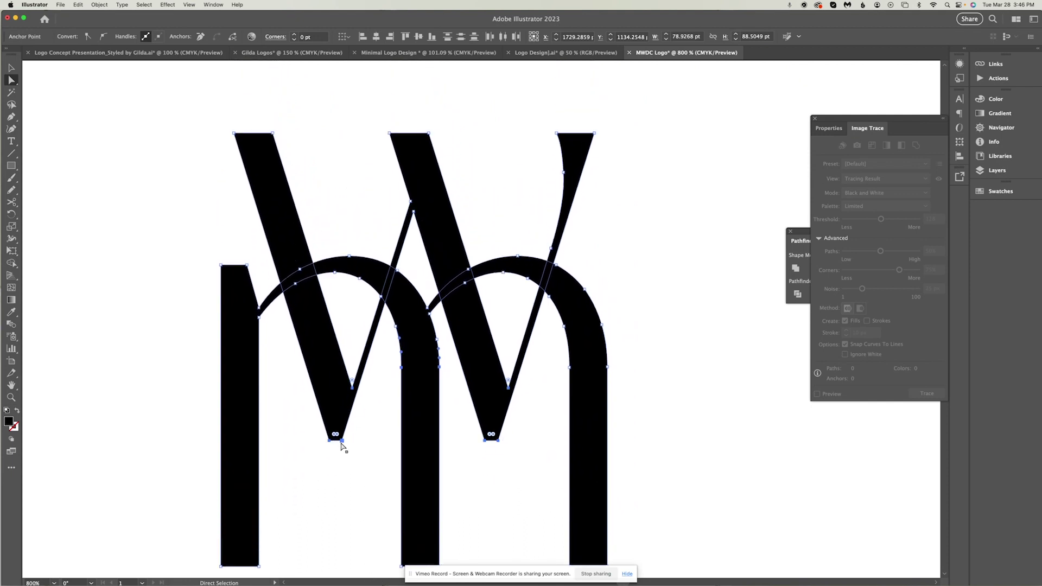
pyautogui.scroll(-3, 342, 445)
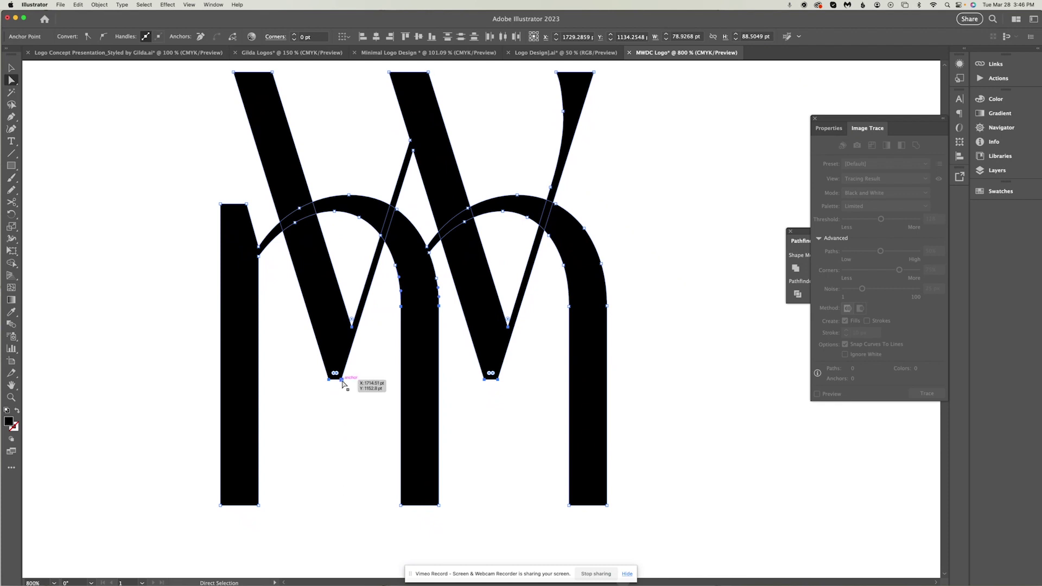
pyautogui.moveTo(341, 381); pyautogui.dragTo(337, 510)
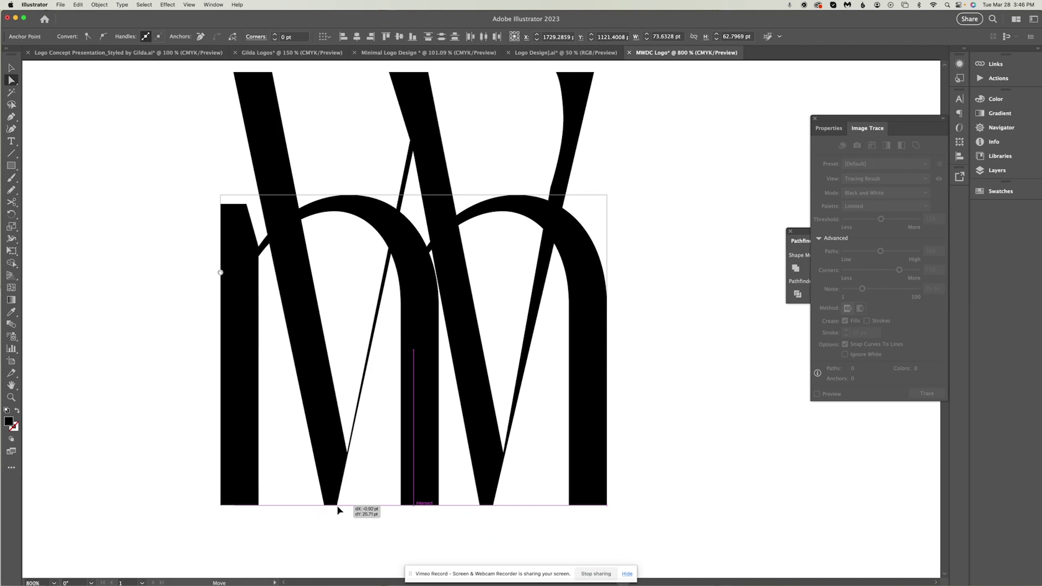
pyautogui.moveTo(337, 510); pyautogui.dragTo(337, 510)
# Resize the w's width by dragging its side bounding-box handle relative to the m
pyautogui.click(693, 462)
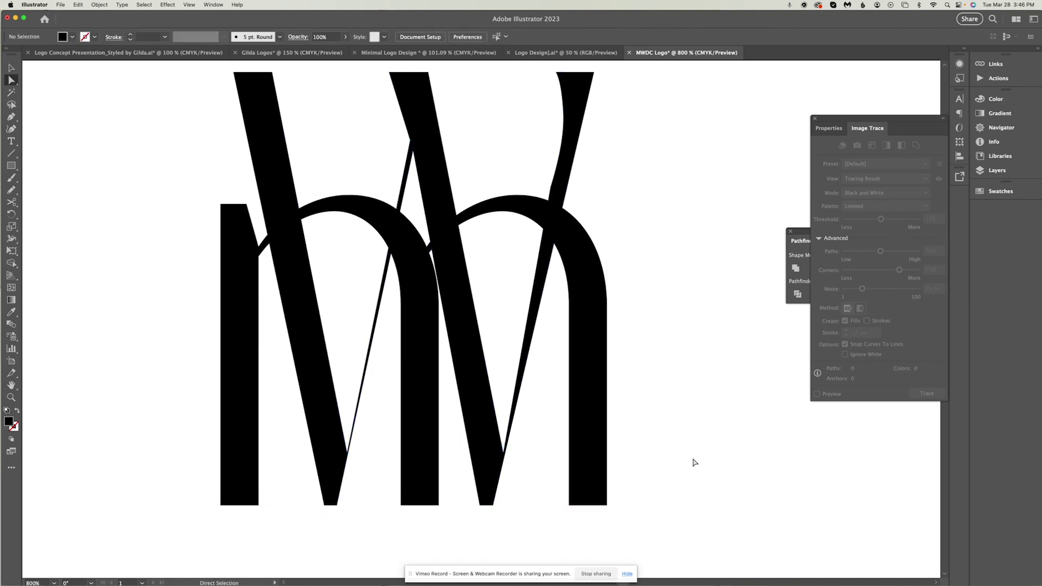
pyautogui.press('super+minus')
pyautogui.press('super+minus')
pyautogui.press('super+minus')
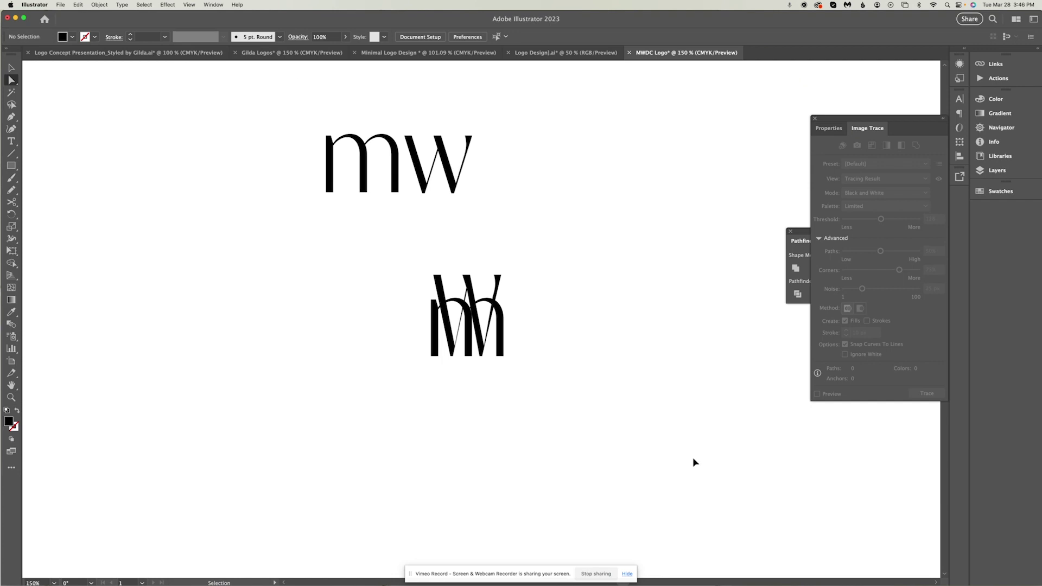
pyautogui.press('super+plus')
pyautogui.press('super+plus')
pyautogui.press('super+plus')
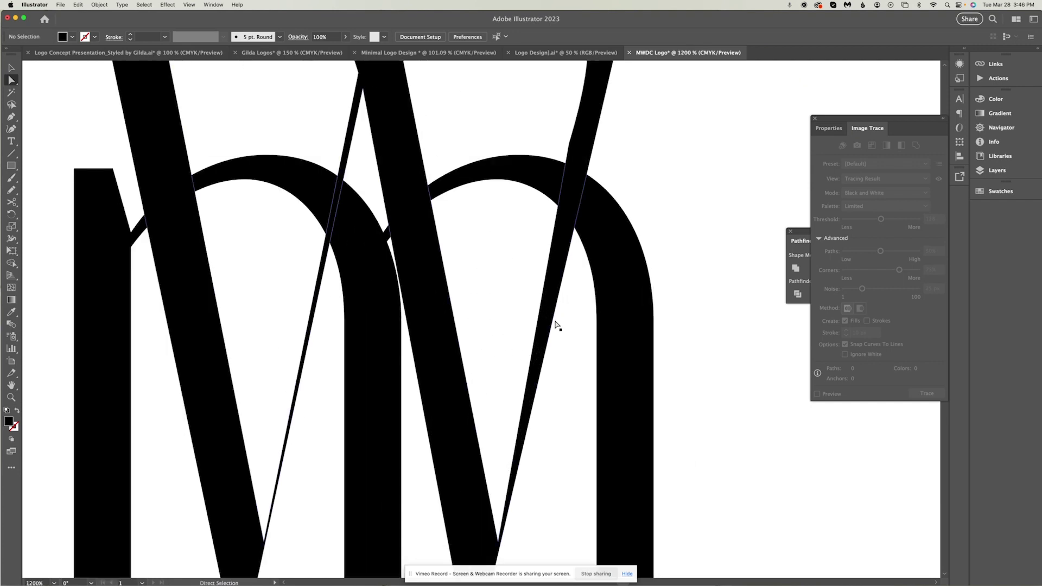
pyautogui.press('super+minus')
pyautogui.click(474, 395)
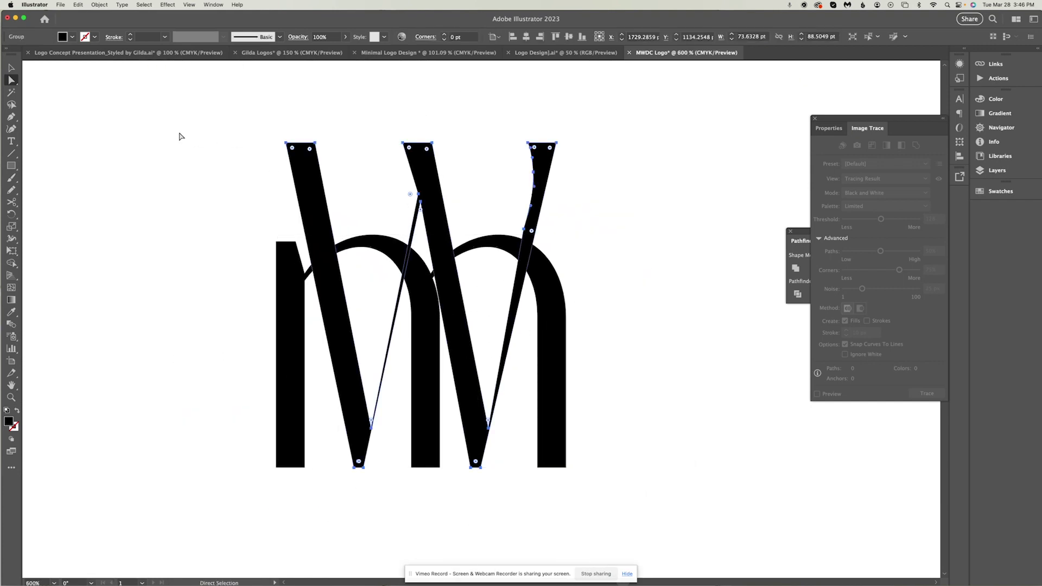
pyautogui.click(10, 68)
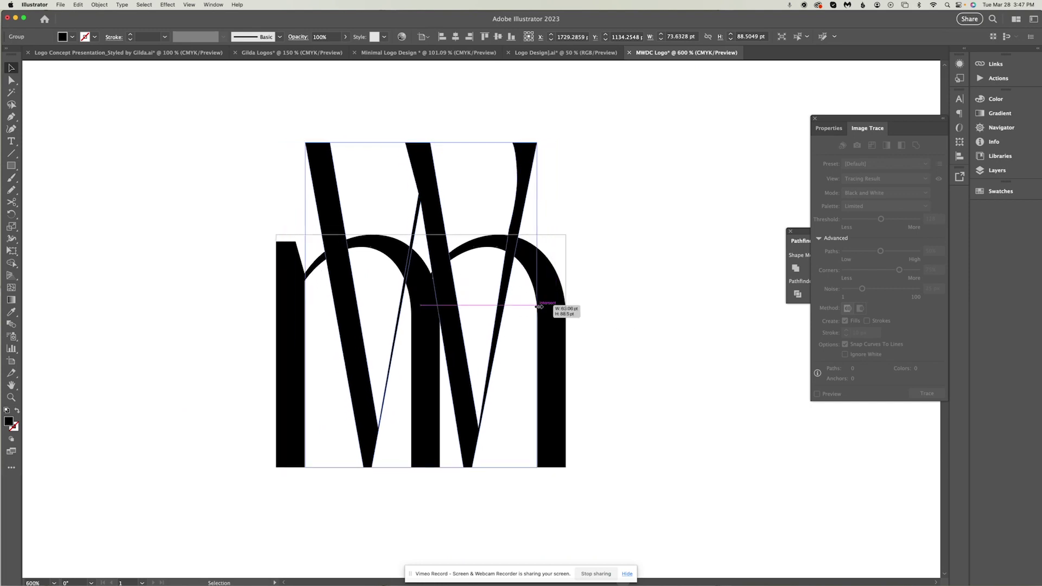
pyautogui.moveTo(539, 307); pyautogui.dragTo(585, 308)
pyautogui.click(680, 307)
pyautogui.press('super+minus')
pyautogui.press('super+minus')
pyautogui.press('super+minus')
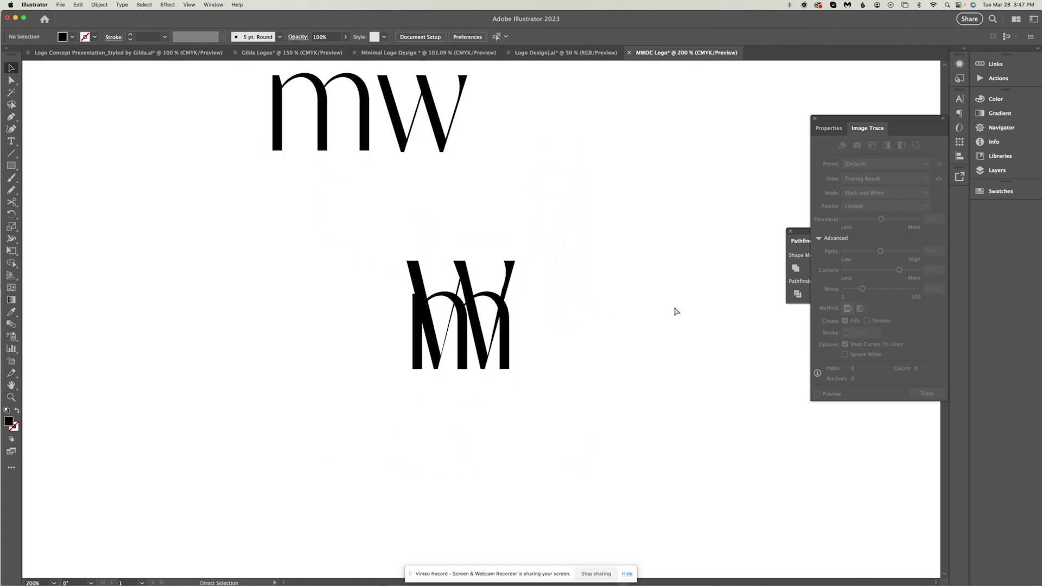
pyautogui.press('super+plus')
pyautogui.press('super+plus')
pyautogui.press('super+plus')
pyautogui.press('super+plus')
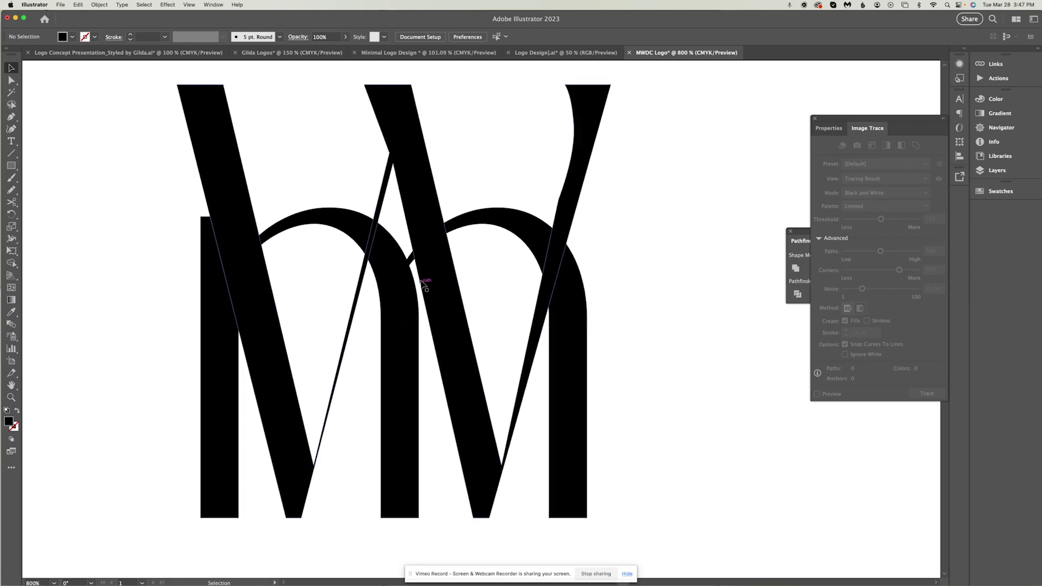
# Narrow the monogram slightly and nudge the inner anchors of both V's thin strokes
pyautogui.click(577, 330)
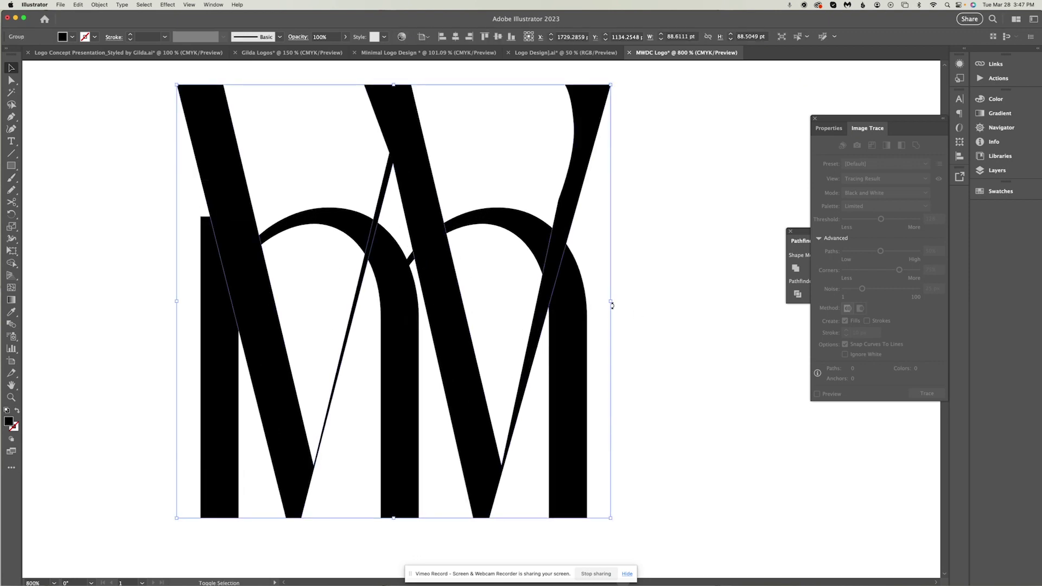
pyautogui.moveTo(612, 305); pyautogui.dragTo(601, 302)
pyautogui.press('super+plus')
pyautogui.press('super+plus')
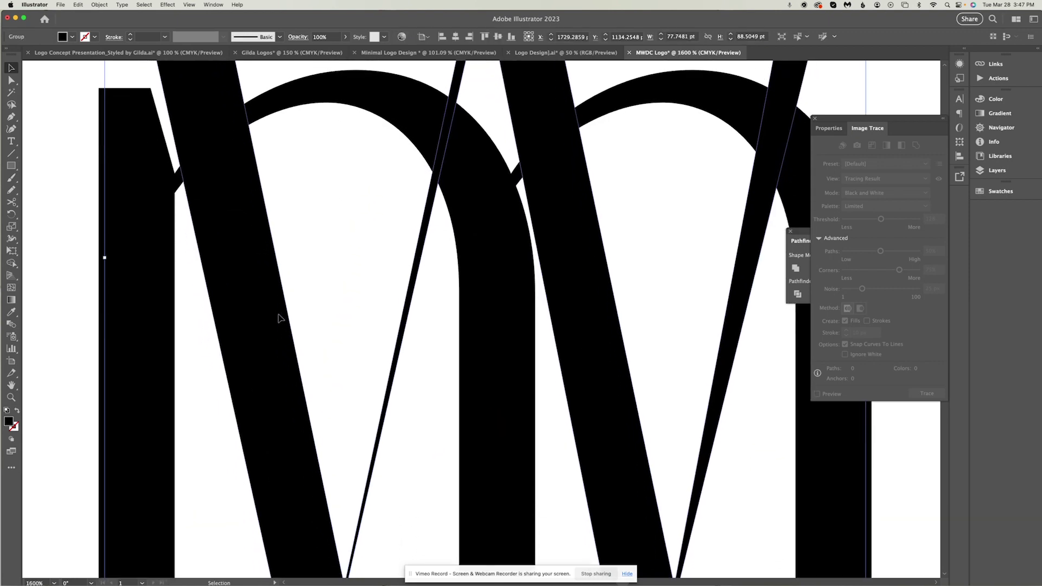
pyautogui.scroll(-3, 339, 333)
pyautogui.hscroll(1, 340, 333)
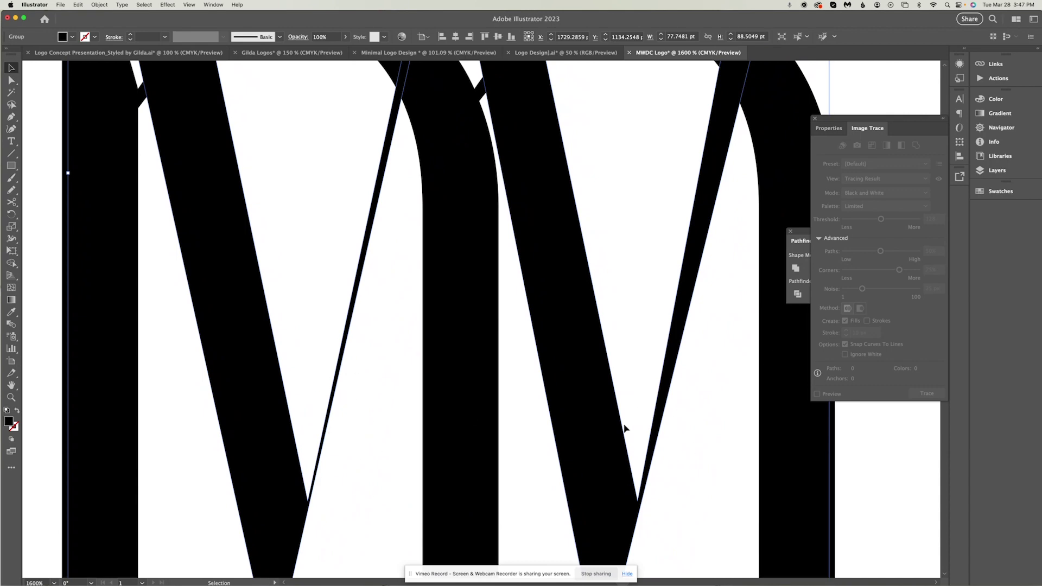
pyautogui.press('y')
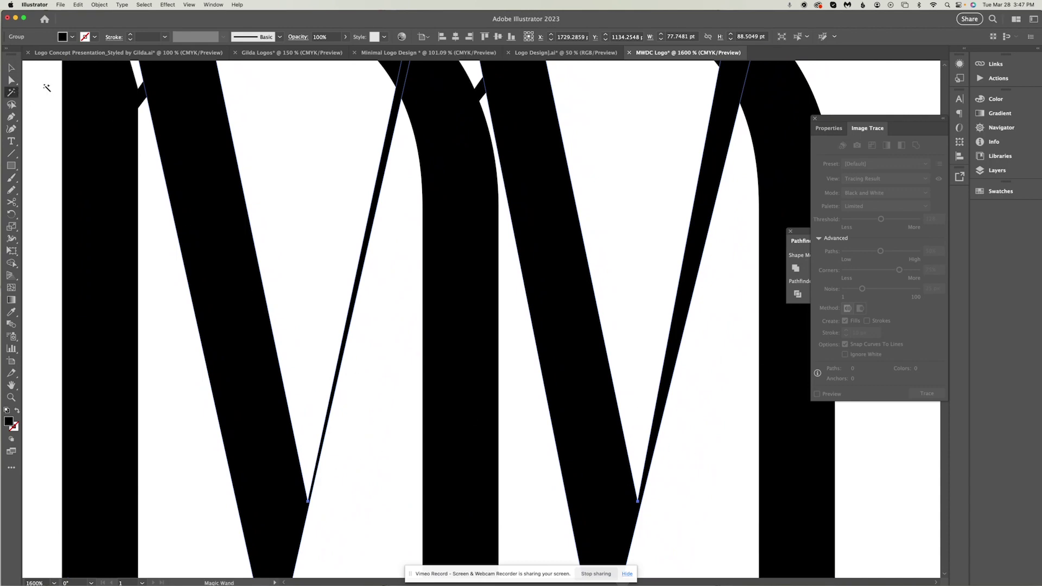
pyautogui.click(12, 81)
pyautogui.moveTo(307, 498); pyautogui.dragTo(301, 498)
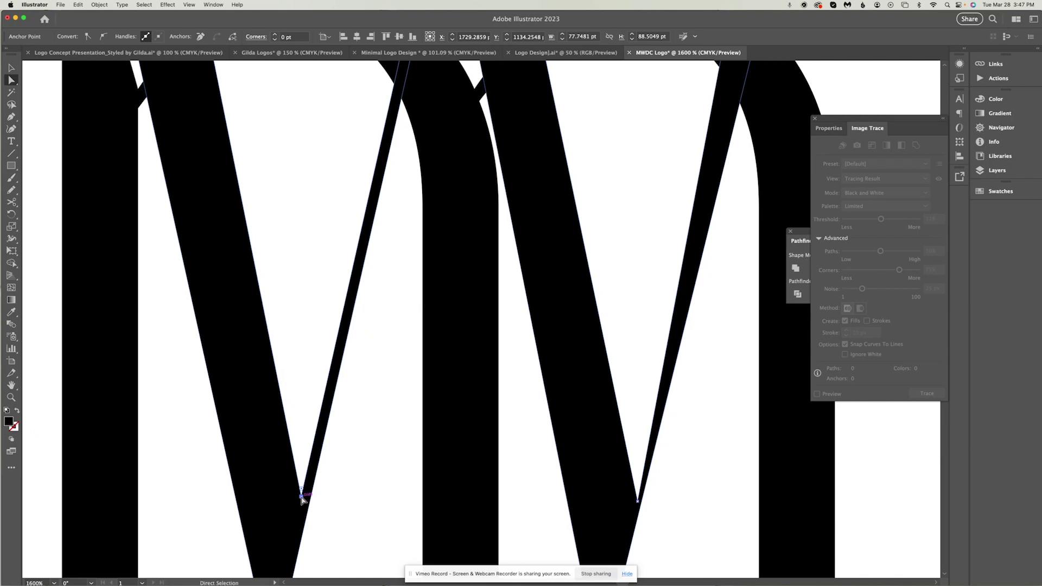
pyautogui.click(636, 500)
pyautogui.moveTo(636, 502); pyautogui.dragTo(634, 502)
# Adjust the thin stroke's upper anchors so it runs as a straight diagonal
pyautogui.scroll(5, 730, 253)
pyautogui.hscroll(3, 730, 253)
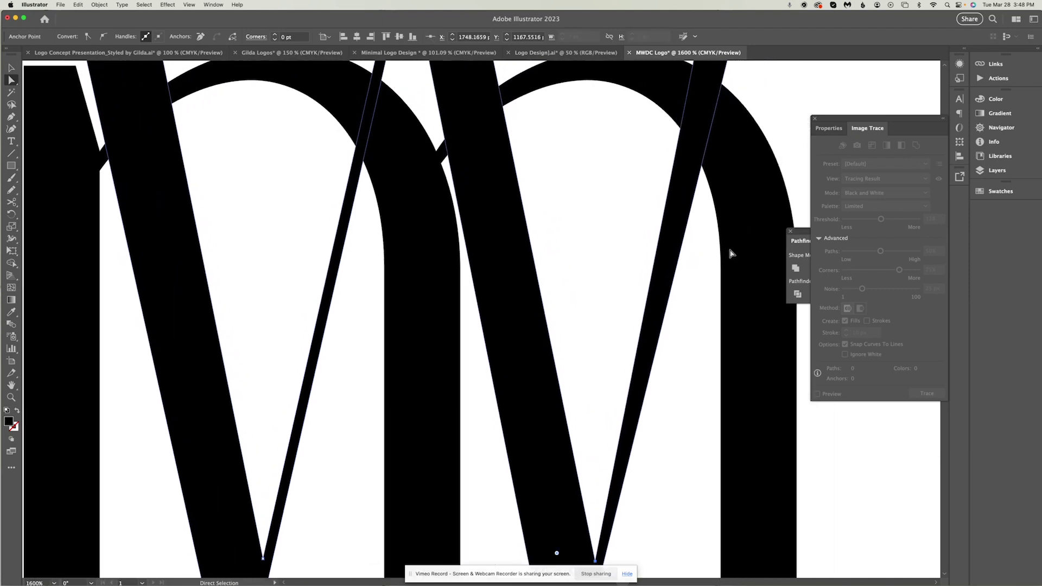
pyautogui.scroll(5, 729, 254)
pyautogui.hscroll(3, 730, 253)
pyautogui.scroll(3, 617, 197)
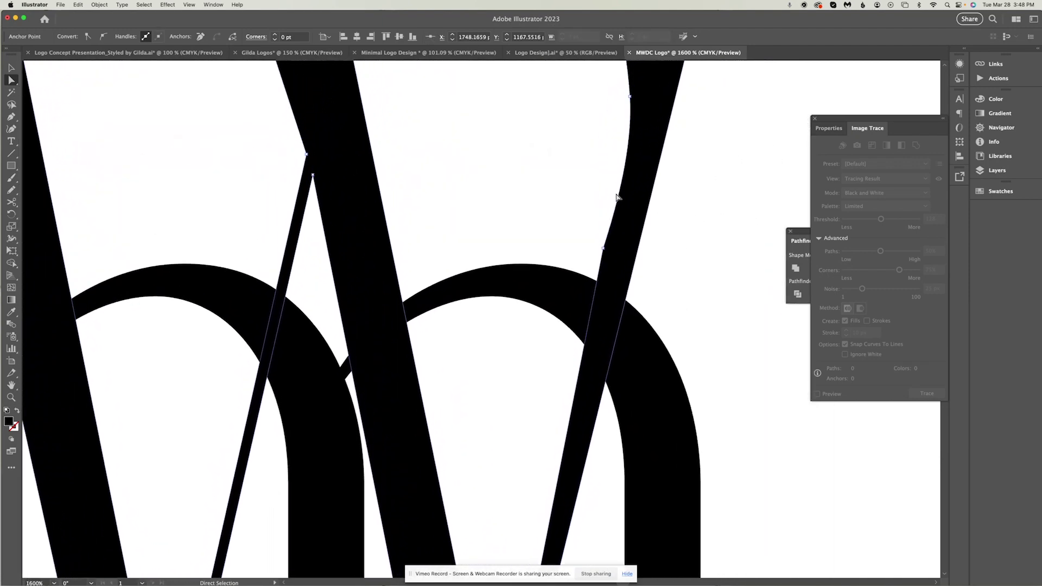
pyautogui.scroll(3, 606, 254)
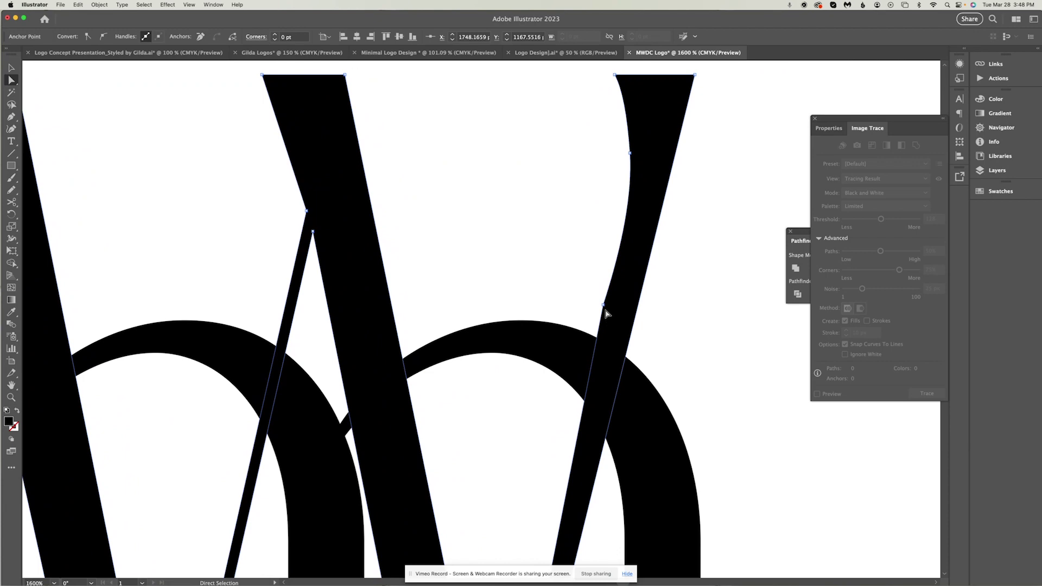
pyautogui.moveTo(604, 310); pyautogui.dragTo(617, 307)
pyautogui.scroll(-1, 690, 365)
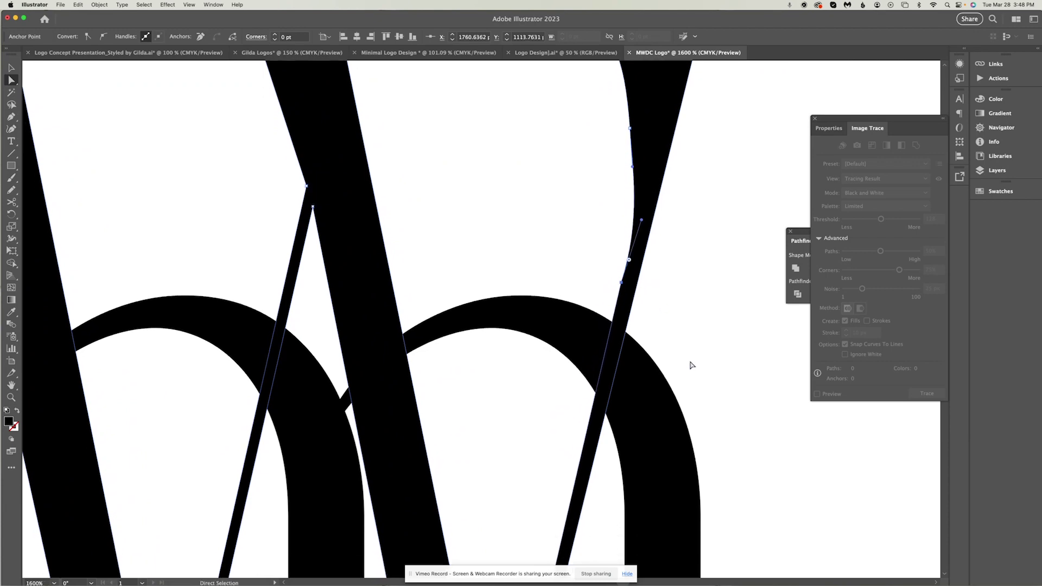
pyautogui.scroll(-8, 691, 362)
pyautogui.scroll(3, 608, 207)
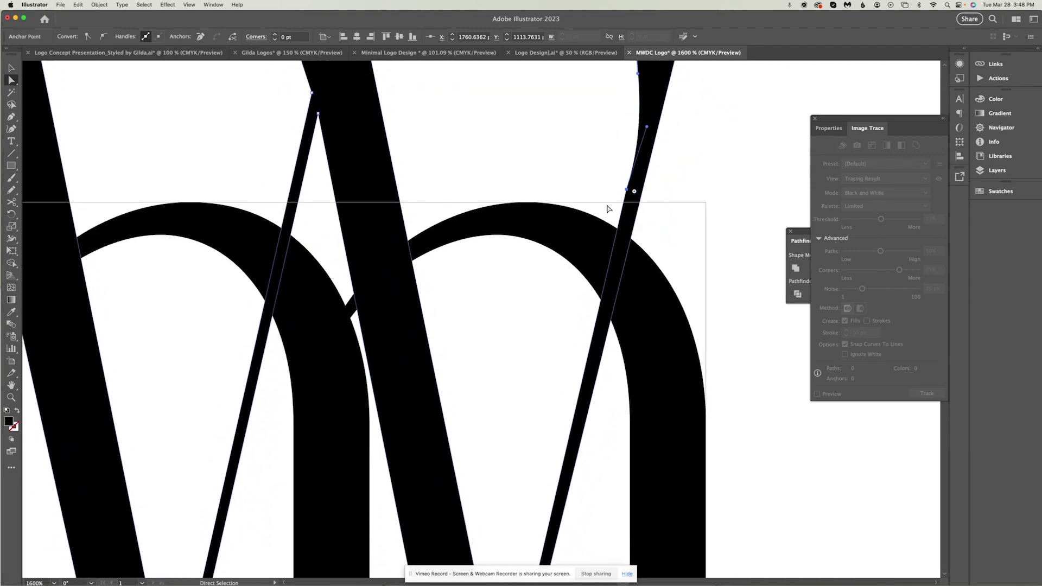
pyautogui.moveTo(627, 190); pyautogui.dragTo(632, 193)
pyautogui.scroll(-10, 651, 284)
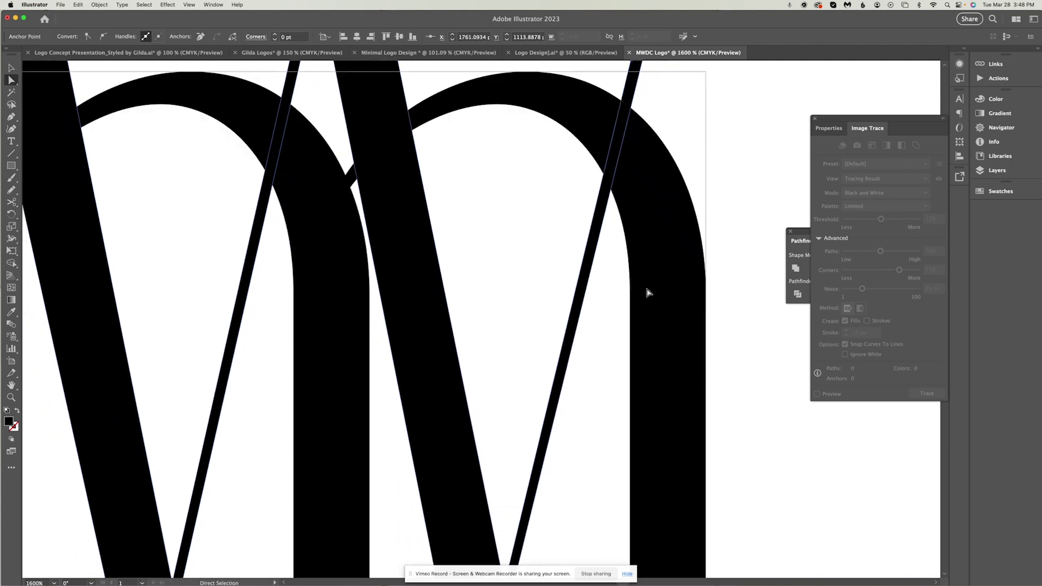
pyautogui.click(779, 432)
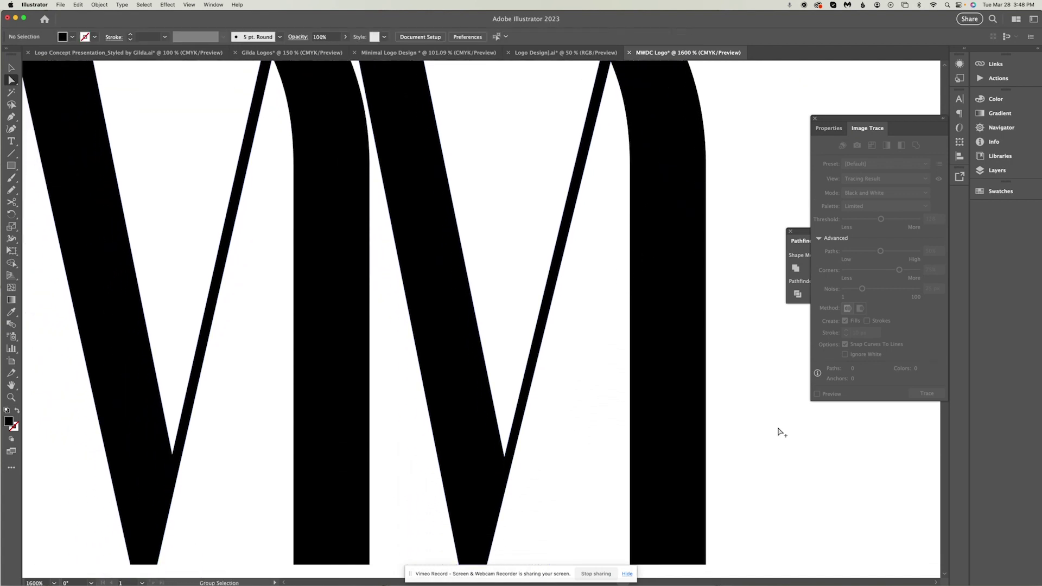
# Select the mw monogram and attempt a duplicate, undoing the misplaced copy
pyautogui.press('super+minus')
pyautogui.press('super+minus')
pyautogui.press('super+minus')
pyautogui.press('super+minus')
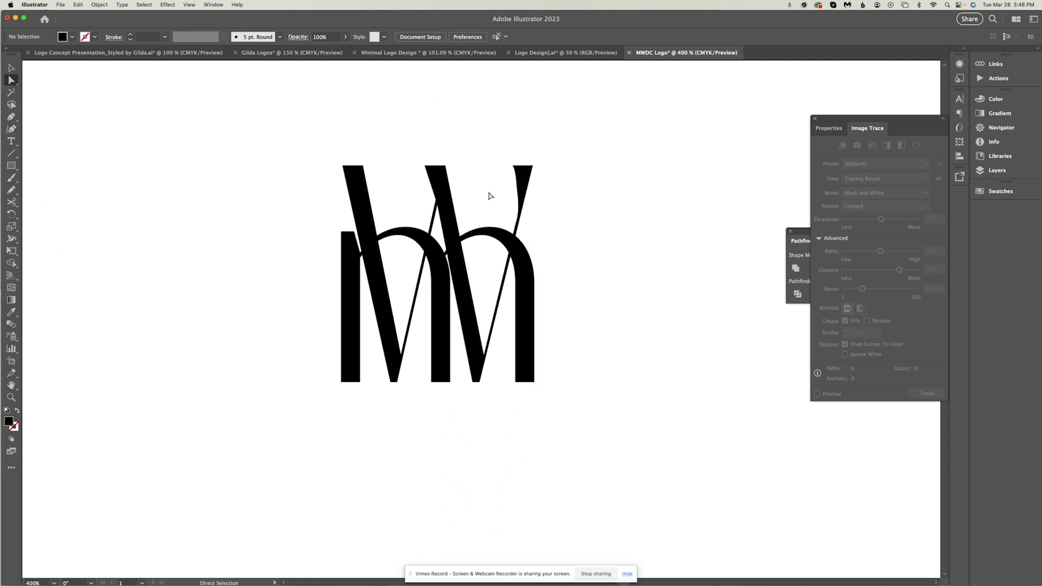
pyautogui.click(11, 67)
pyautogui.click(395, 291)
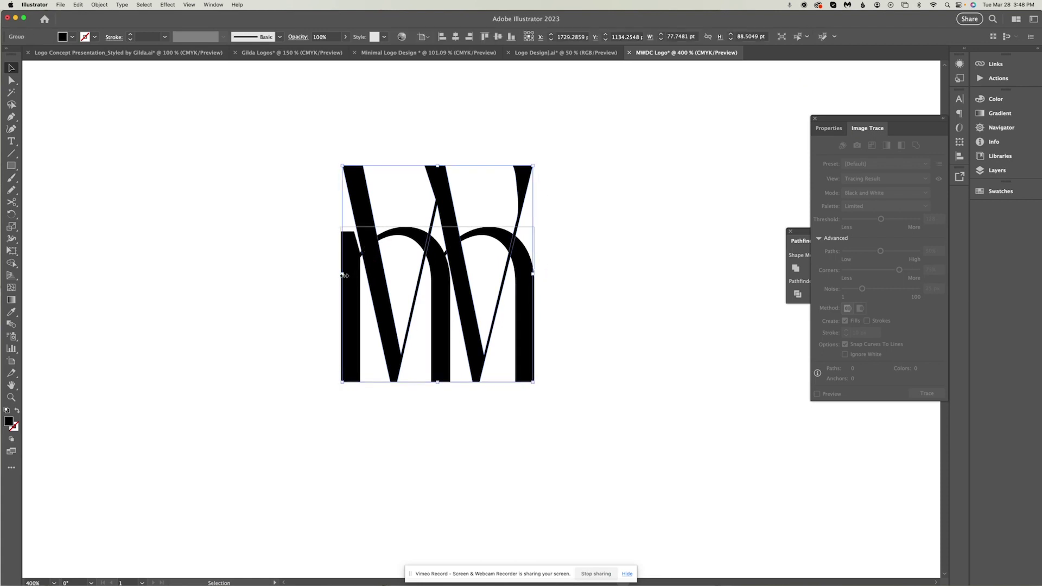
pyautogui.press('super+shift+a')
pyautogui.moveTo(637, 445); pyautogui.dragTo(305, 171)
pyautogui.hscroll(10, 305, 170)
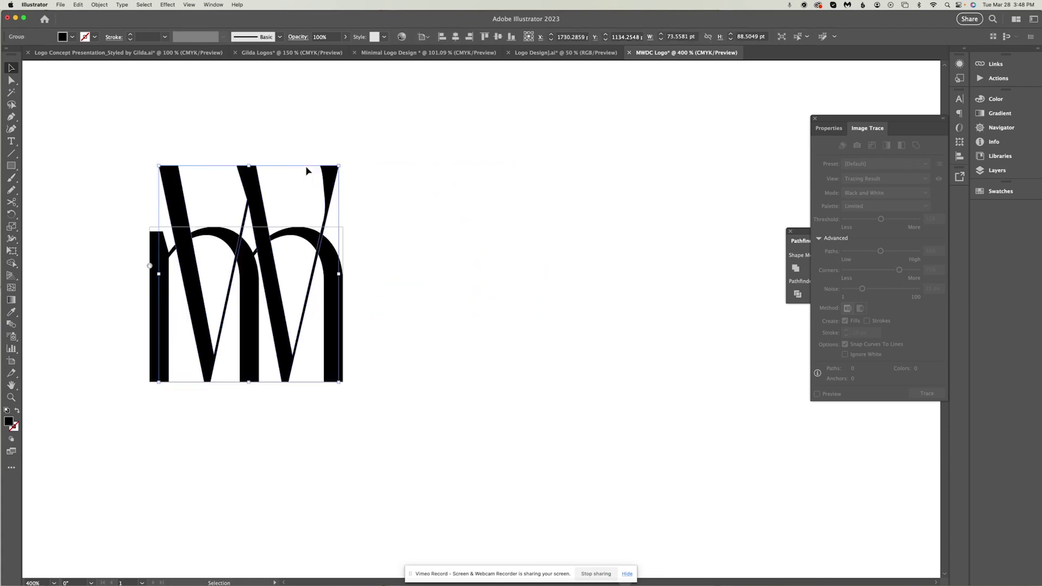
pyautogui.moveTo(272, 348); pyautogui.dragTo(487, 343)
pyautogui.press('super+z')
pyautogui.press('super+z')
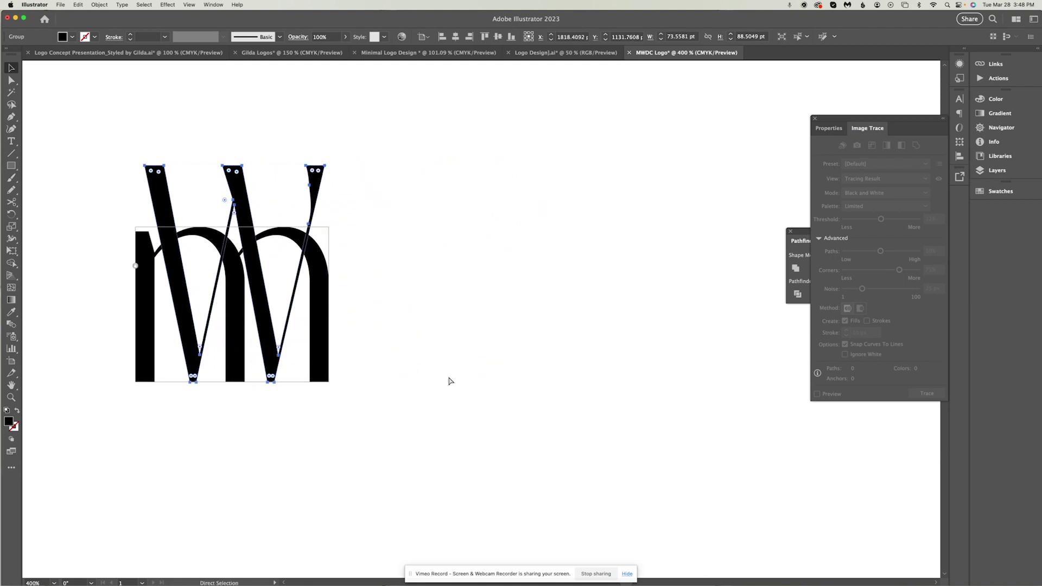
# Alt-drag a copy of the monogram to the right, then zoom in and select it
pyautogui.moveTo(421, 407); pyautogui.dragTo(154, 215)
pyautogui.moveTo(184, 284); pyautogui.dragTo(530, 290)
pyautogui.hscroll(5, 530, 291)
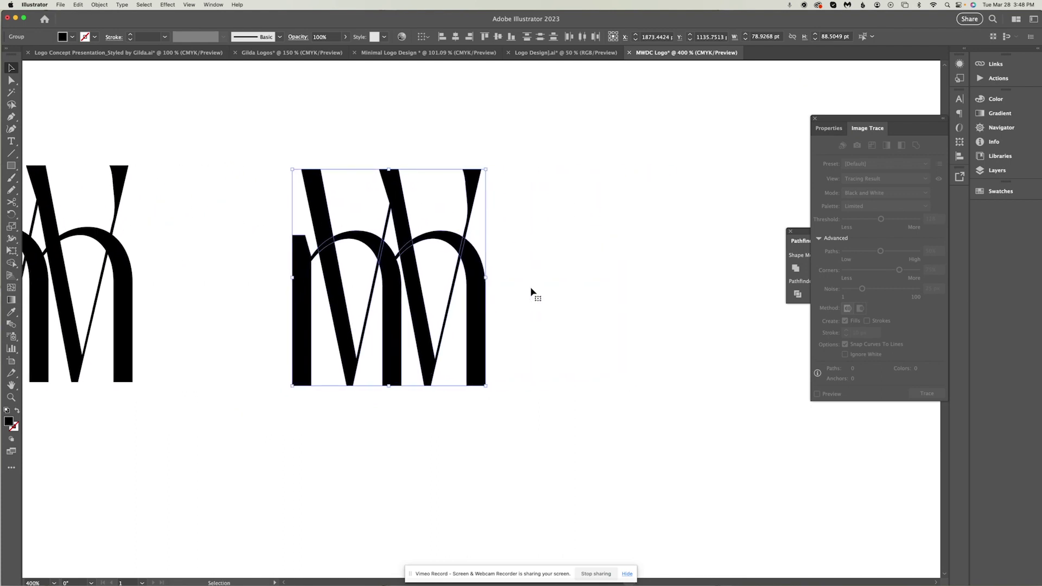
pyautogui.click(530, 290)
pyautogui.press('super+equal')
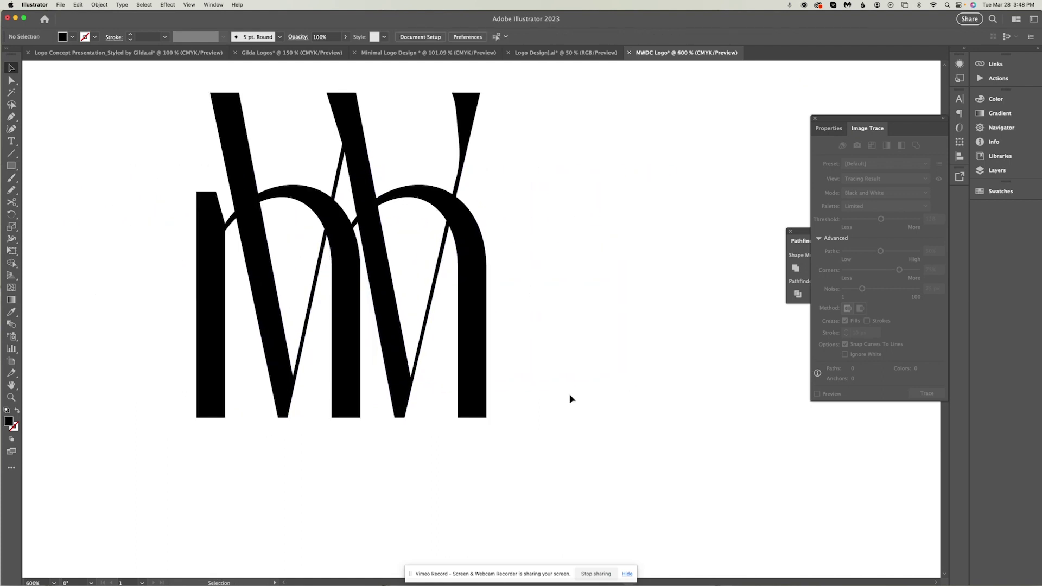
pyautogui.moveTo(571, 399); pyautogui.dragTo(145, 117)
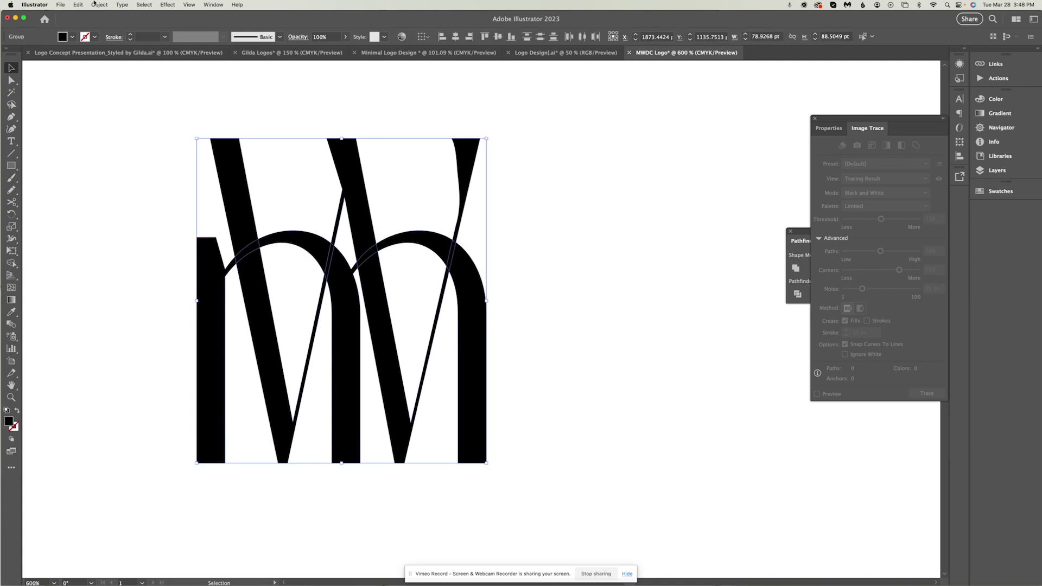
# Apply a 2 pt Offset Path to the duplicated mw monogram
pyautogui.click(73, 4)
pyautogui.moveTo(89, 4)
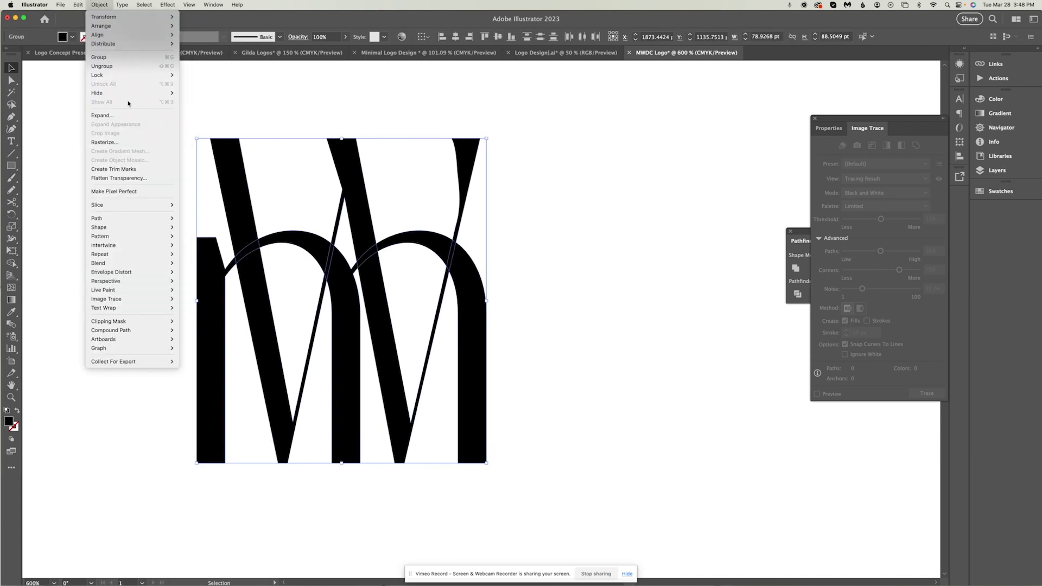
pyautogui.moveTo(158, 218)
pyautogui.click(236, 249)
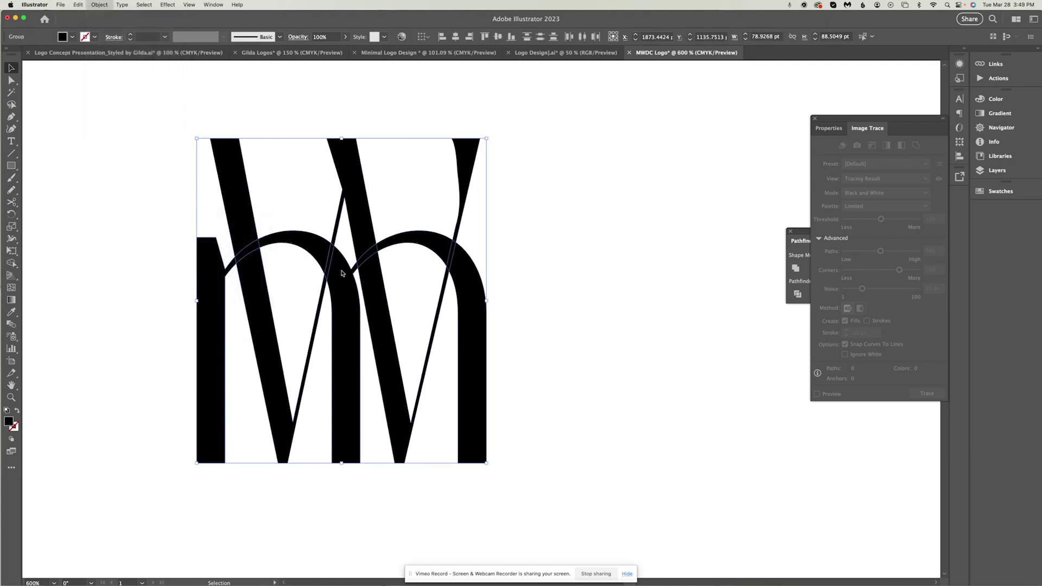
pyautogui.press('Down')
pyautogui.press('Down')
pyautogui.press('Down')
pyautogui.press('Down')
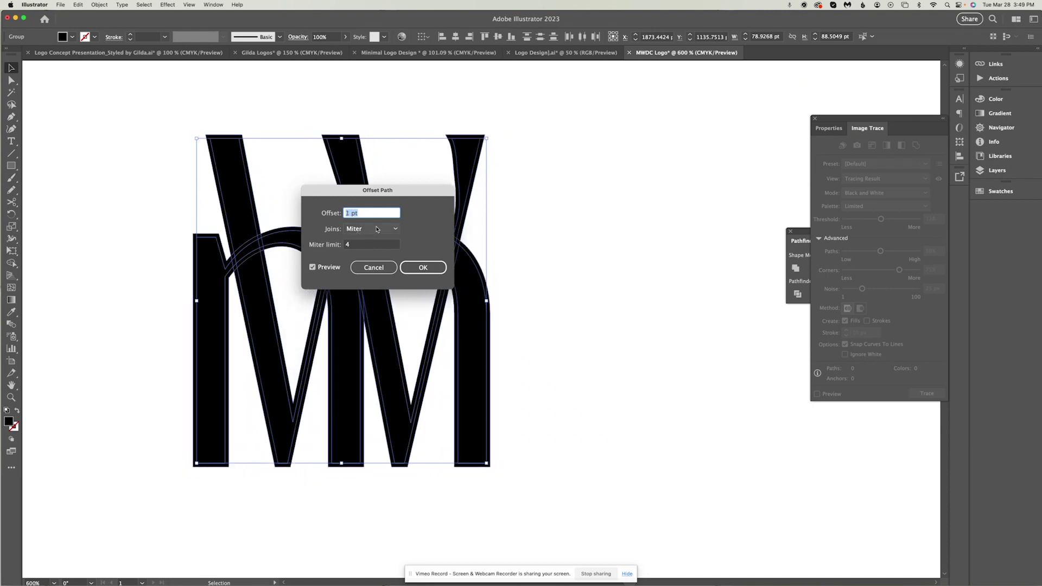
pyautogui.press('Up')
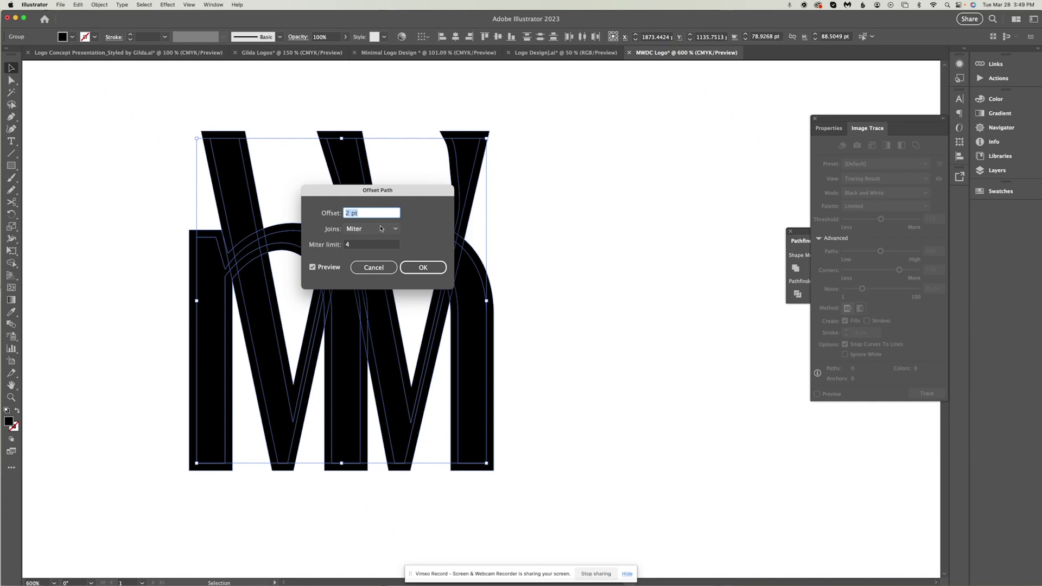
pyautogui.press('Down')
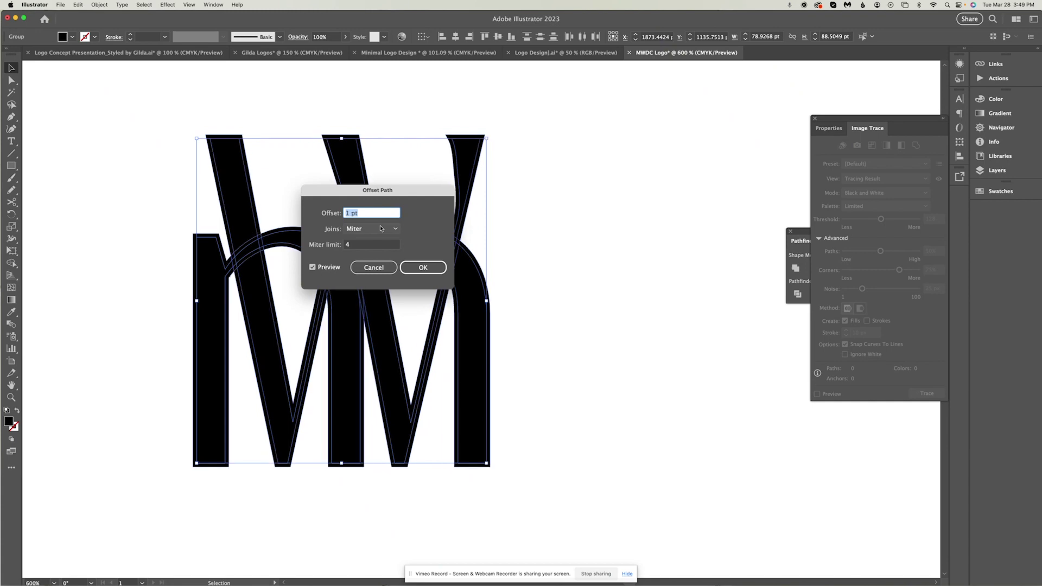
pyautogui.press('Up')
pyautogui.press('Down')
pyautogui.press('Up')
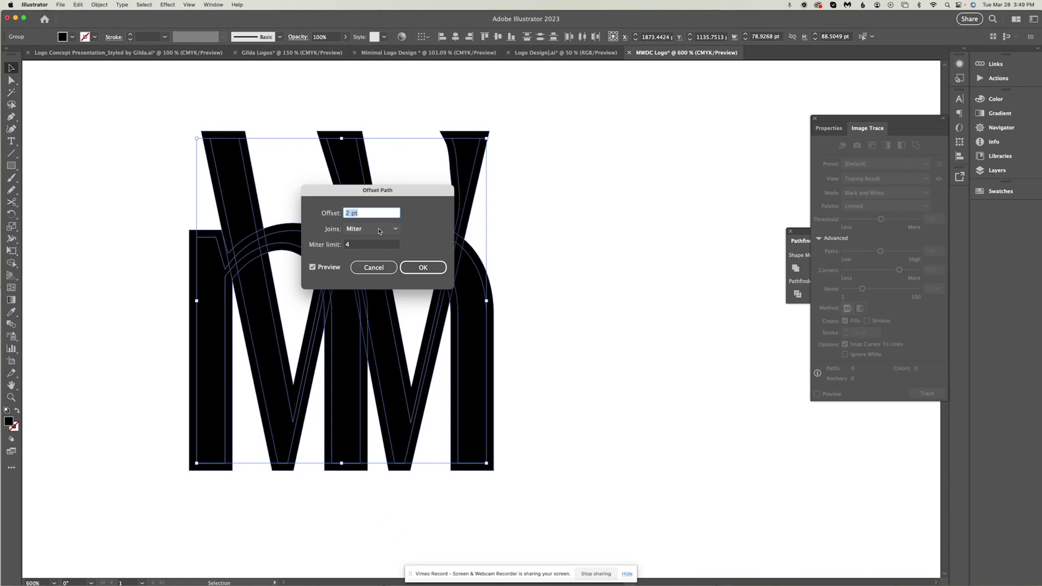
pyautogui.press('Return')
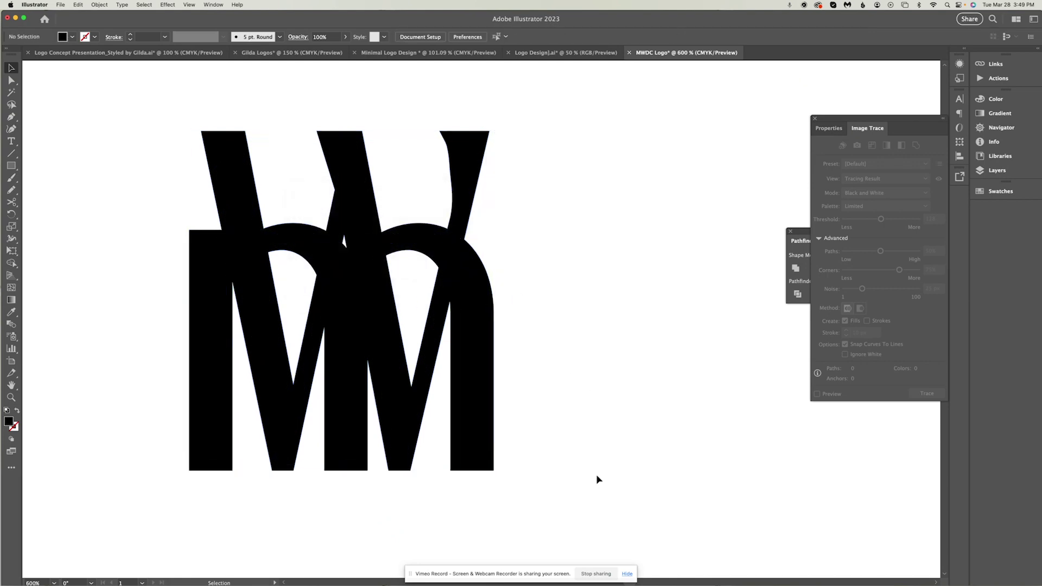
# Marquee-select the resulting offset monogram shapes
pyautogui.moveTo(598, 478); pyautogui.dragTo(116, 140)
pyautogui.scroll(-2, 341, 302)
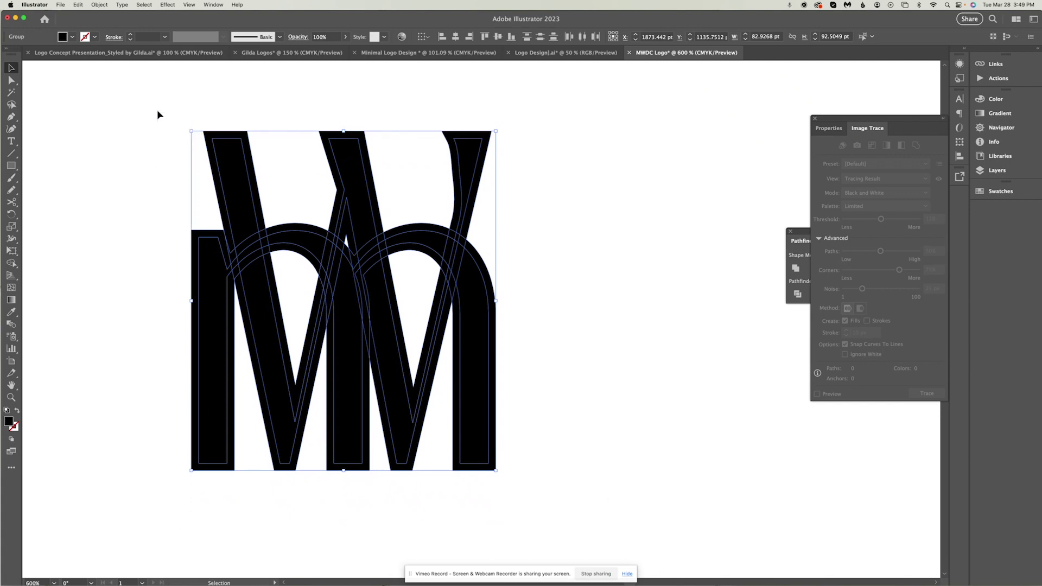
pyautogui.hscroll(1, 181, 150)
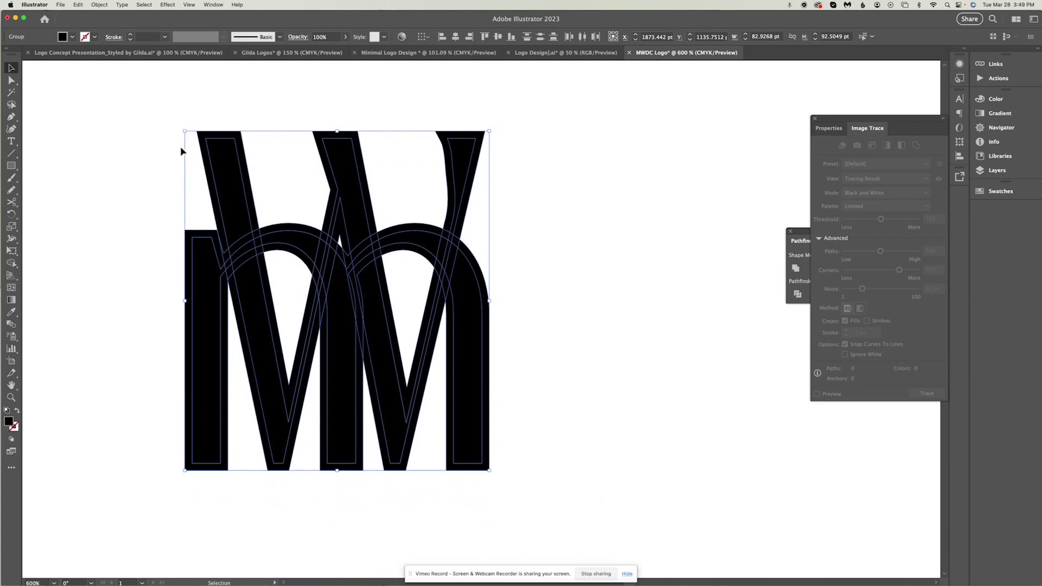
# With Shape Builder, delete outline strips around the left stem, V's left stroke and arch crossing
pyautogui.click(12, 264)
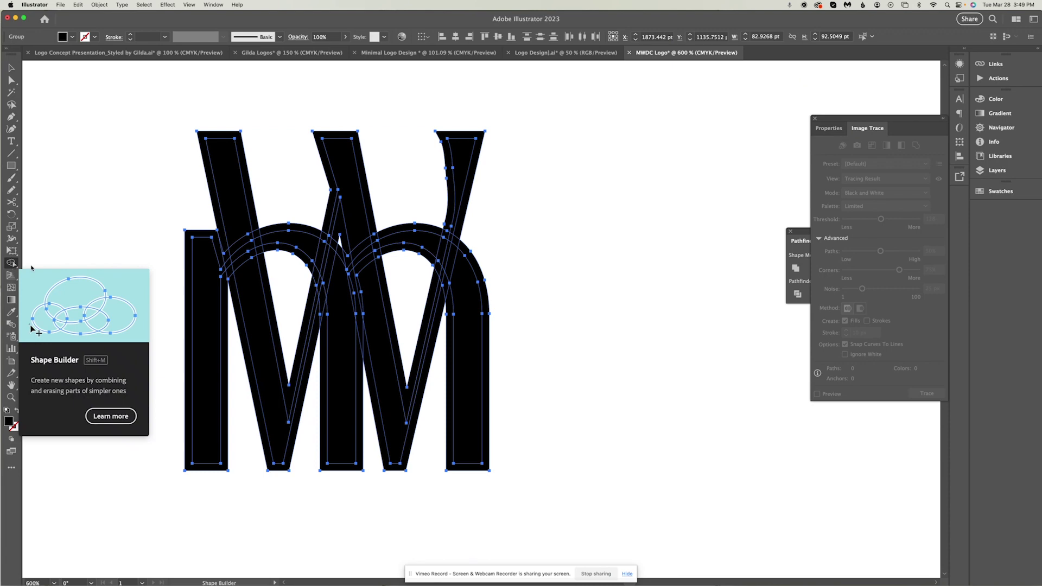
pyautogui.press('super+equal')
pyautogui.press('super+equal')
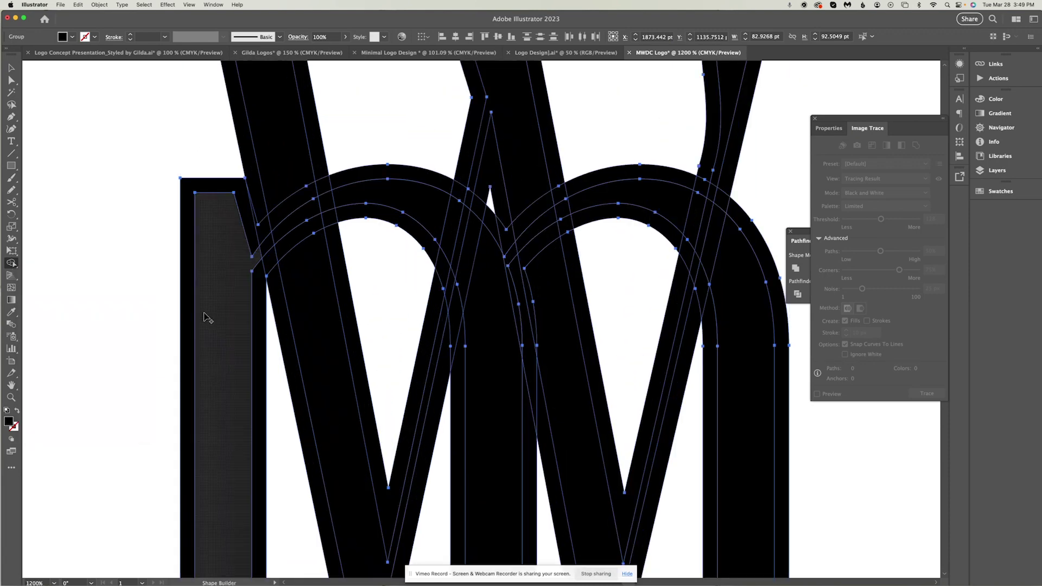
pyautogui.keyDown('alt'); pyautogui.click(187, 252); pyautogui.keyUp('alt')
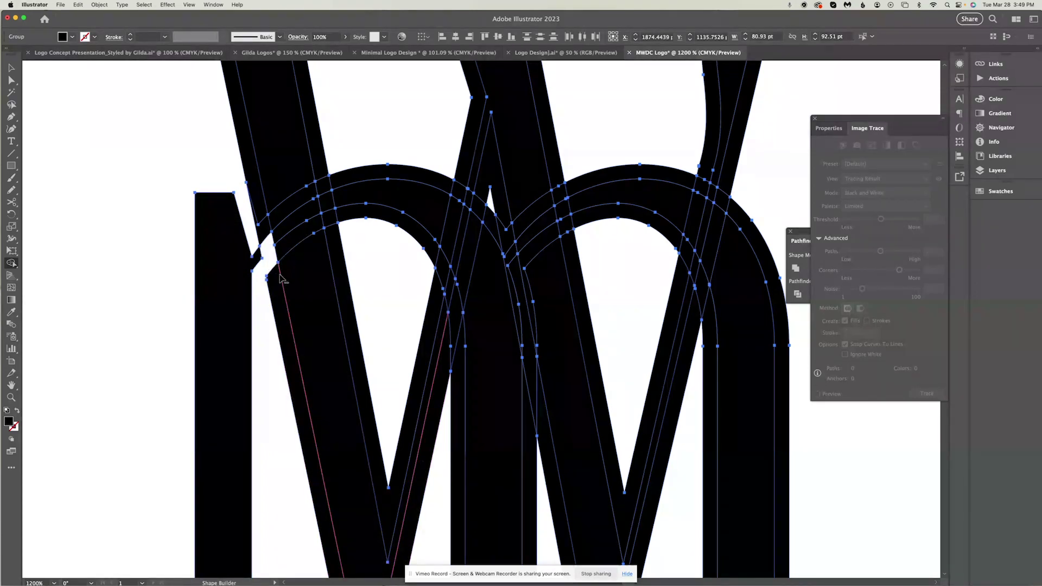
pyautogui.keyDown('alt'); pyautogui.click(272, 264); pyautogui.keyUp('alt')
pyautogui.keyDown('alt'); pyautogui.click(261, 215); pyautogui.keyUp('alt')
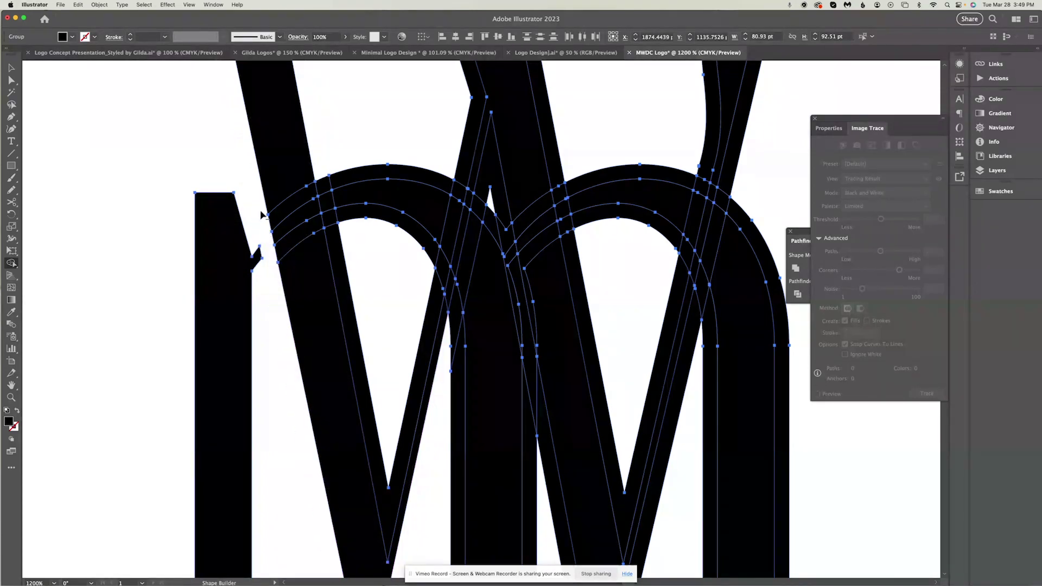
pyautogui.keyDown('alt'); pyautogui.click(271, 213); pyautogui.keyUp('alt')
pyautogui.keyDown('alt'); pyautogui.click(302, 233); pyautogui.keyUp('alt')
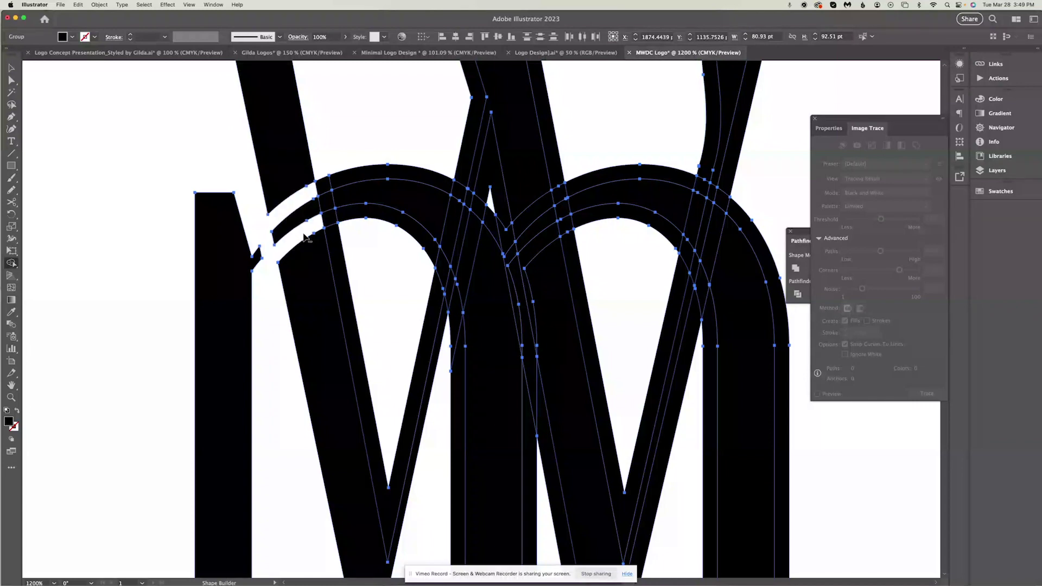
pyautogui.keyDown('alt'); pyautogui.click(328, 198); pyautogui.keyUp('alt')
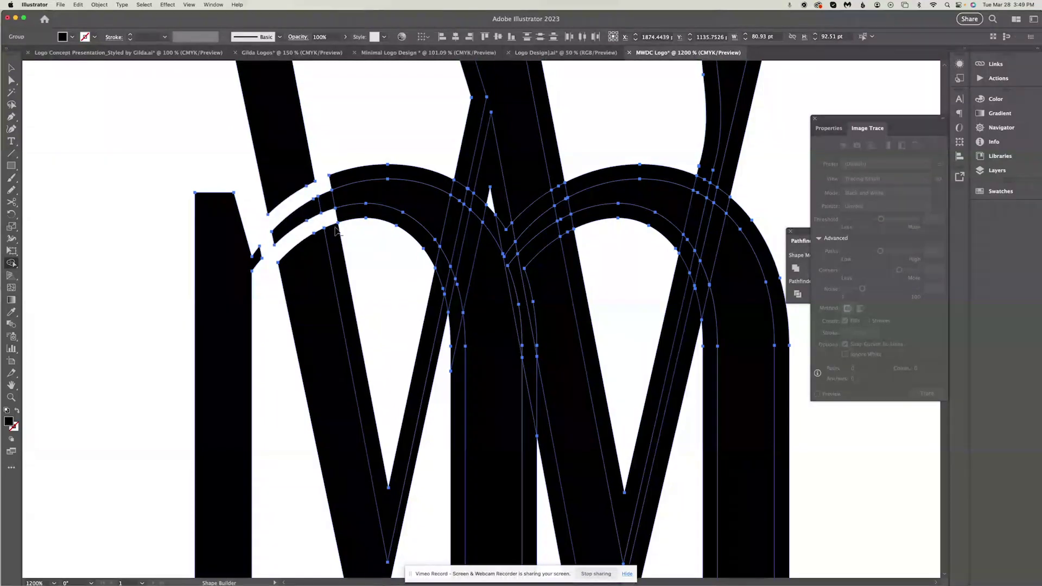
pyautogui.hscroll(6, 315, 206)
pyautogui.scroll(2, 315, 206)
# Remove the remaining border strips on the middle stroke, right arch, stems and V
pyautogui.press('v')
pyautogui.press('super+minus')
pyautogui.press('super+minus')
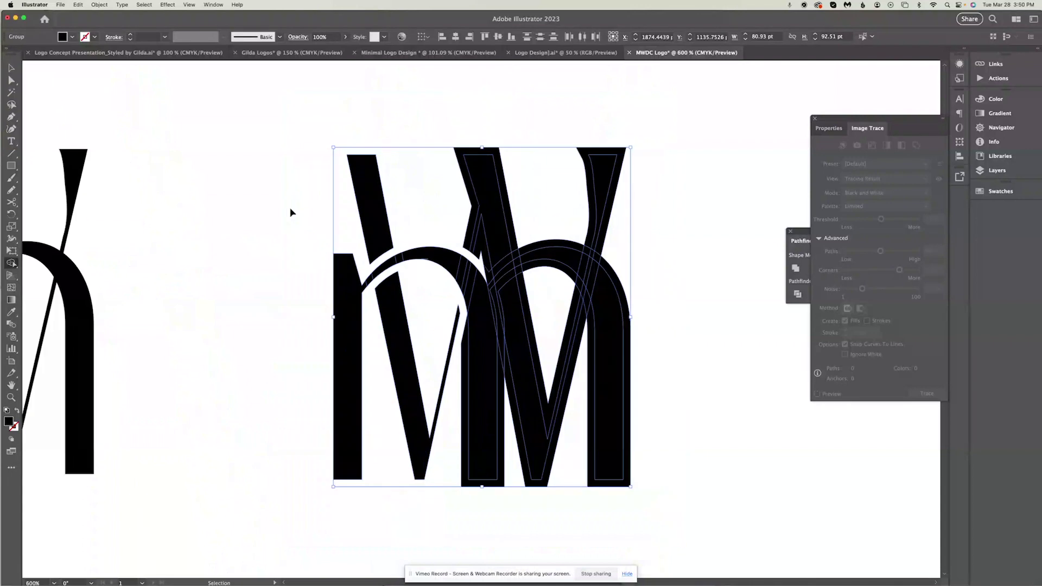
pyautogui.press('super+minus')
pyautogui.press('super+plus')
pyautogui.press('super+plus')
pyautogui.hotkey('shift', 'm')
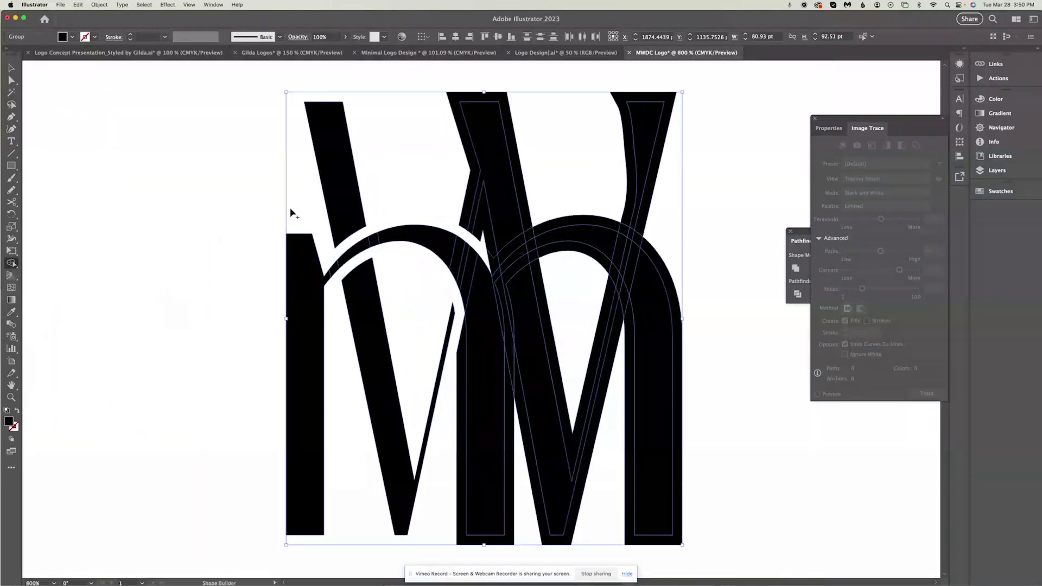
pyautogui.keyDown('alt'); pyautogui.click(470, 208); pyautogui.keyUp('alt')
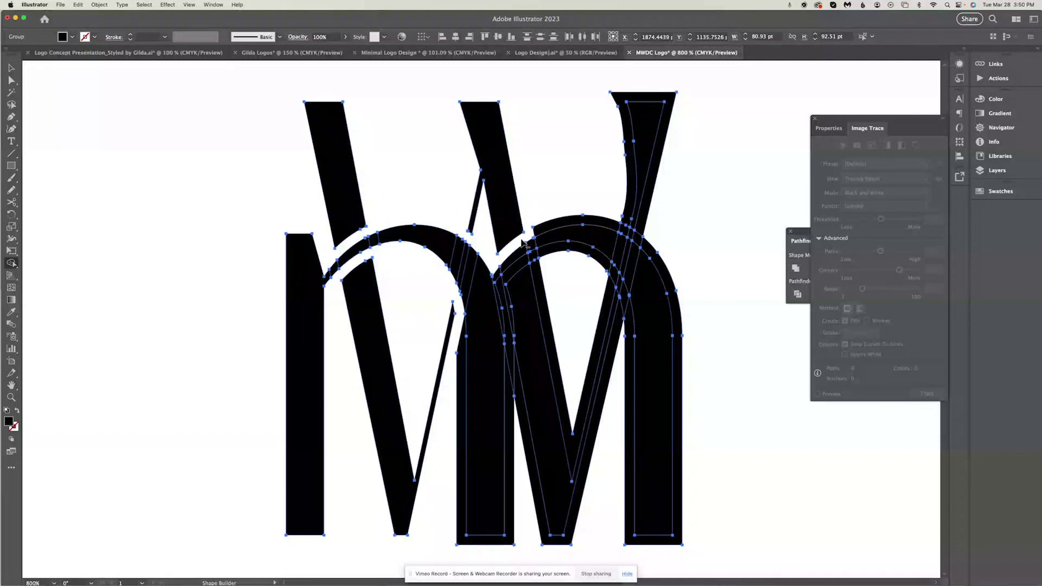
pyautogui.keyDown('alt'); pyautogui.moveTo(525, 241); pyautogui.dragTo(622, 230); pyautogui.keyUp('alt')
pyautogui.keyDown('alt'); pyautogui.click(645, 245); pyautogui.keyUp('alt')
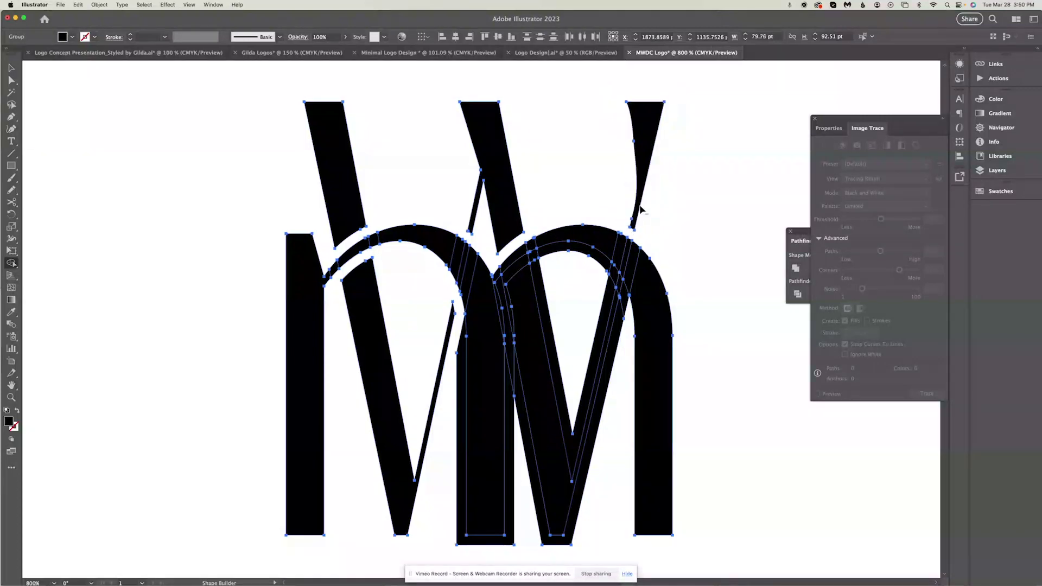
pyautogui.keyDown('alt'); pyautogui.click(510, 347); pyautogui.keyUp('alt')
pyautogui.moveTo(513, 350); pyautogui.dragTo(613, 277)
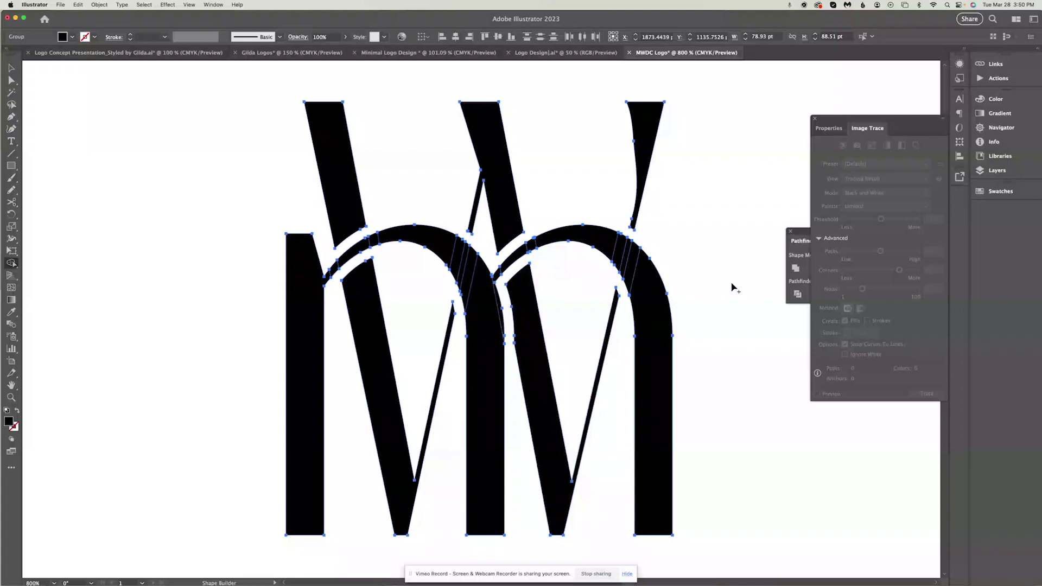
pyautogui.press('v')
pyautogui.press('super+shift+a')
pyautogui.press('super+minus')
pyautogui.press('super+minus')
pyautogui.press('super+minus')
pyautogui.press('super+minus')
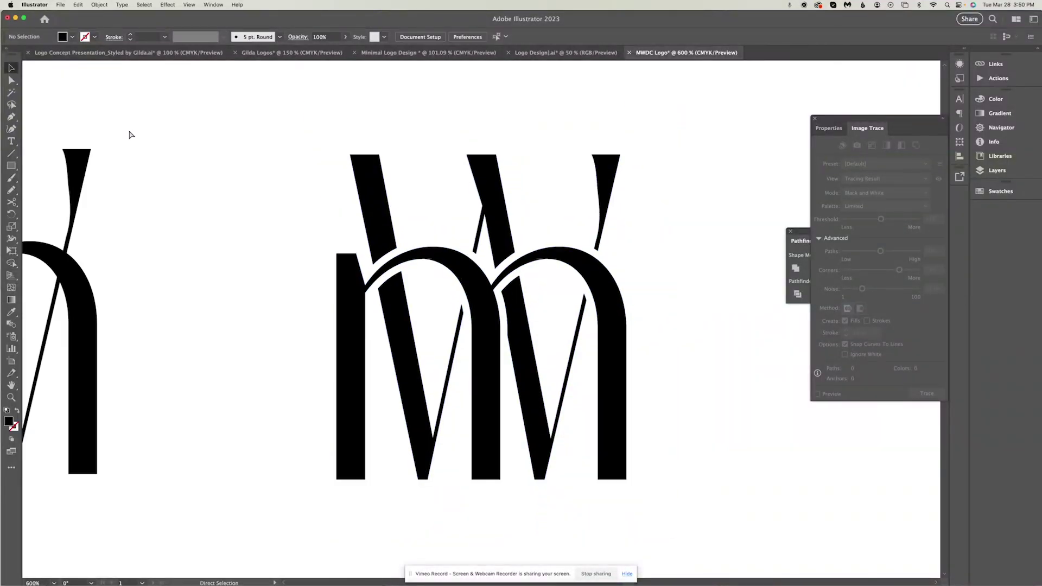
pyautogui.press('super+equal')
pyautogui.press('super+equal')
pyautogui.press('super+equal')
pyautogui.press('super+equal')
pyautogui.press('super+equal')
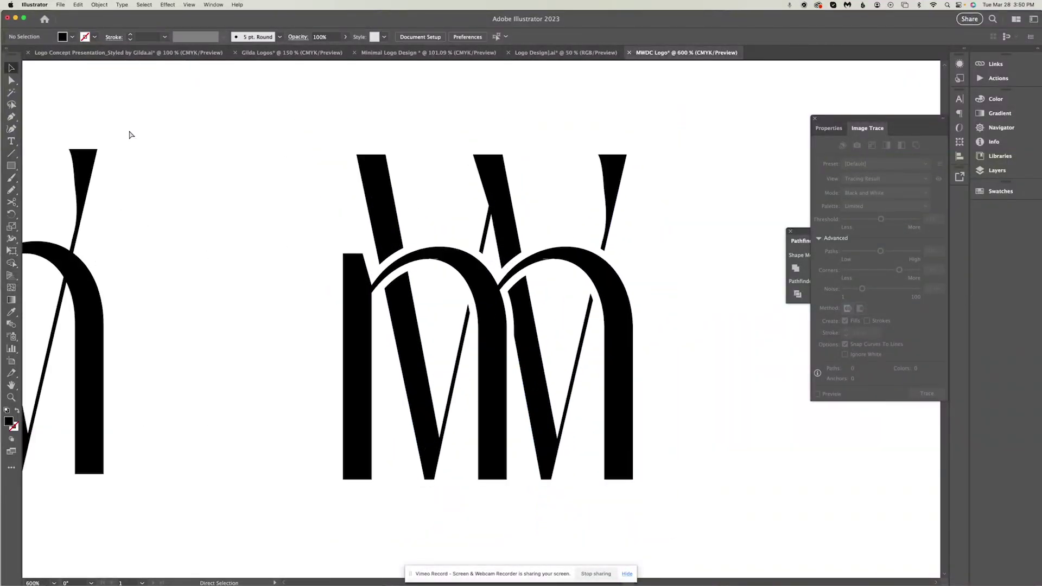
pyautogui.press('super+minus')
pyautogui.press('super+minus')
pyautogui.press('super+minus')
pyautogui.press('super+minus')
pyautogui.press('super+minus')
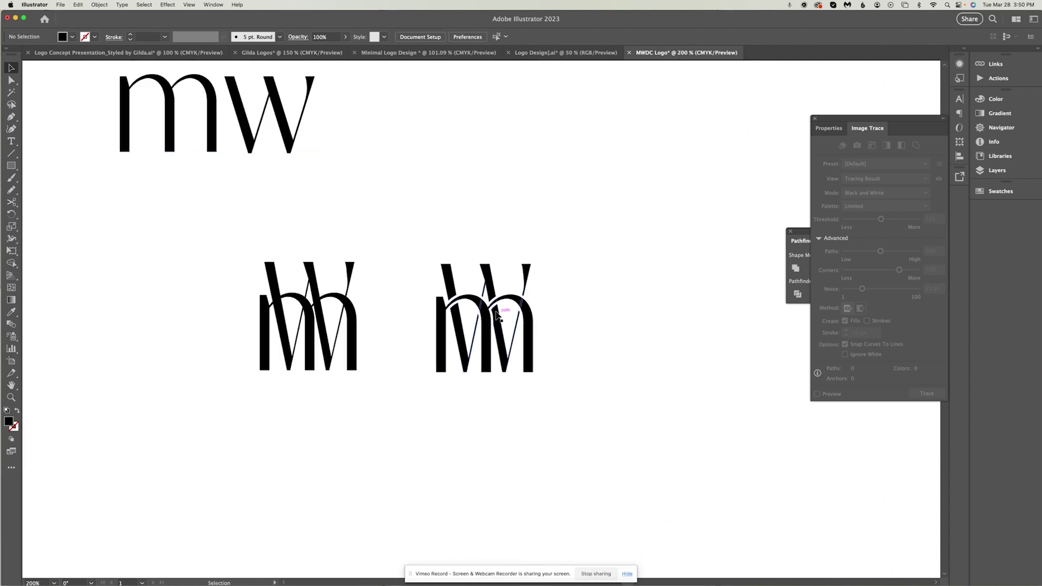
pyautogui.hscroll(5, 638, 337)
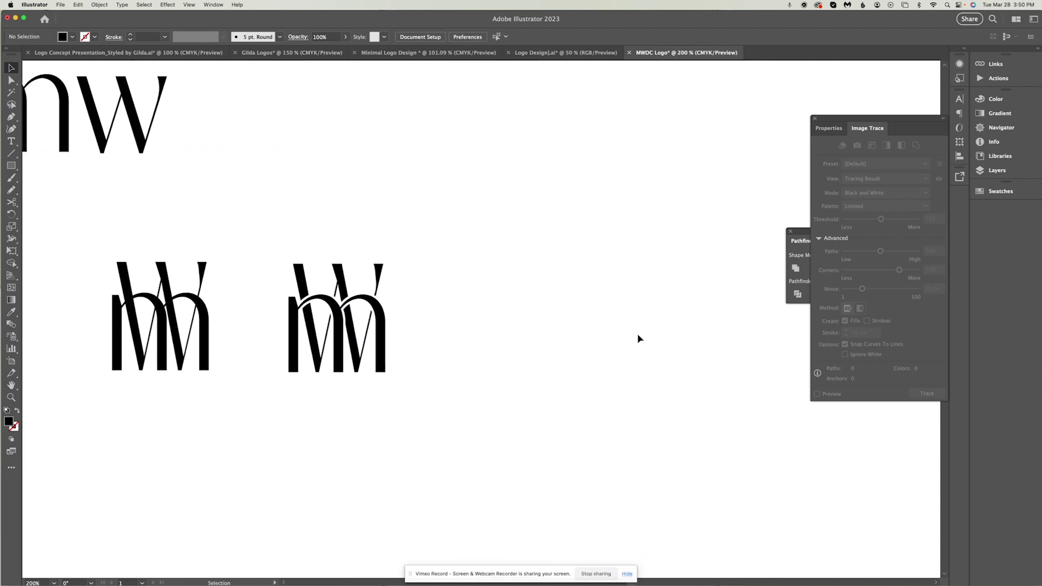
pyautogui.hscroll(-3, 638, 337)
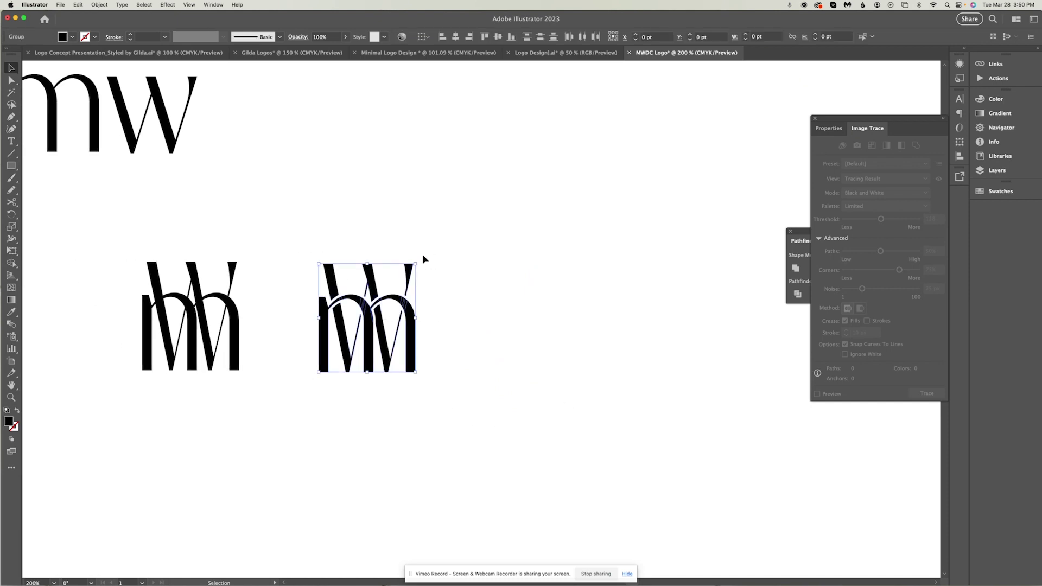
pyautogui.hscroll(-4, 389, 226)
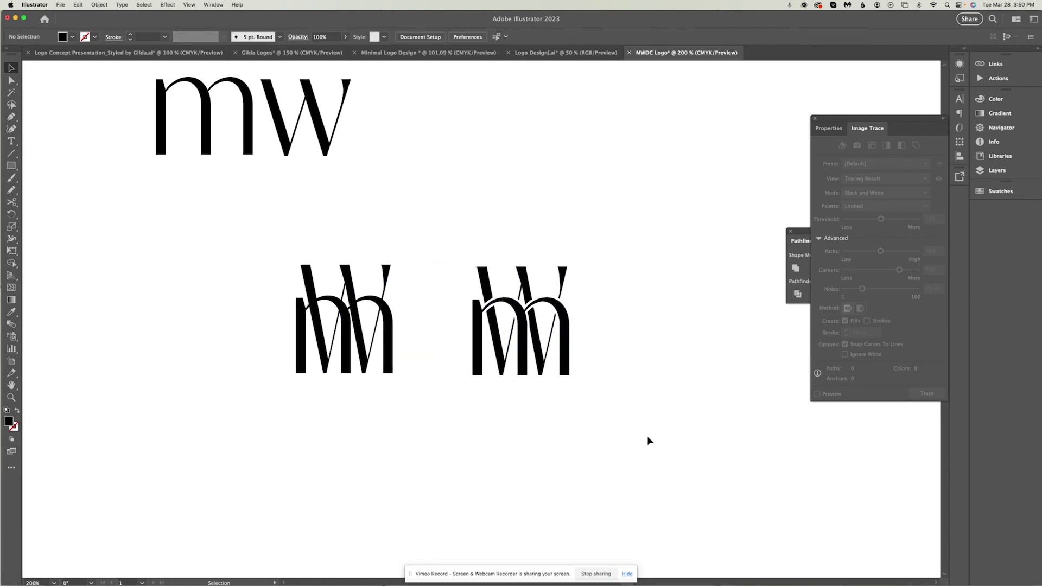
pyautogui.hscroll(5, 648, 441)
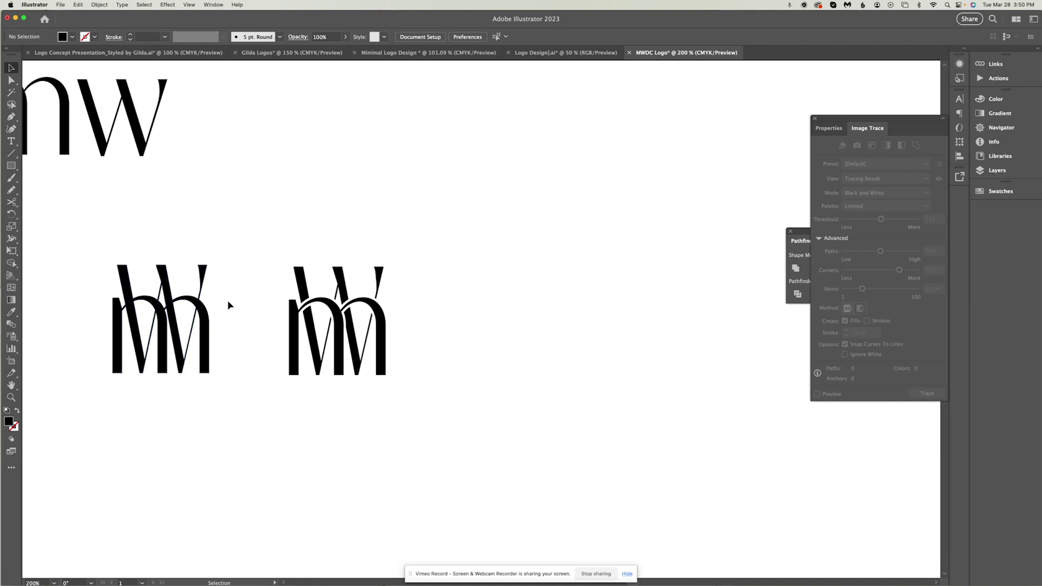
pyautogui.hscroll(-3, 343, 352)
pyautogui.hscroll(-1, 342, 352)
pyautogui.moveTo(364, 390); pyautogui.dragTo(206, 241)
pyautogui.click(519, 464)
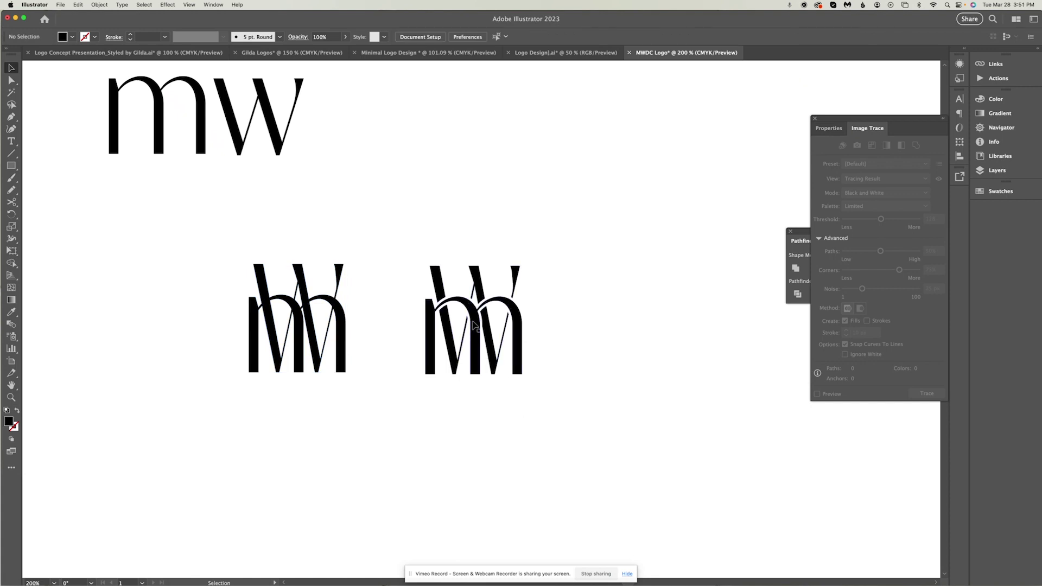
pyautogui.scroll(5, 473, 324)
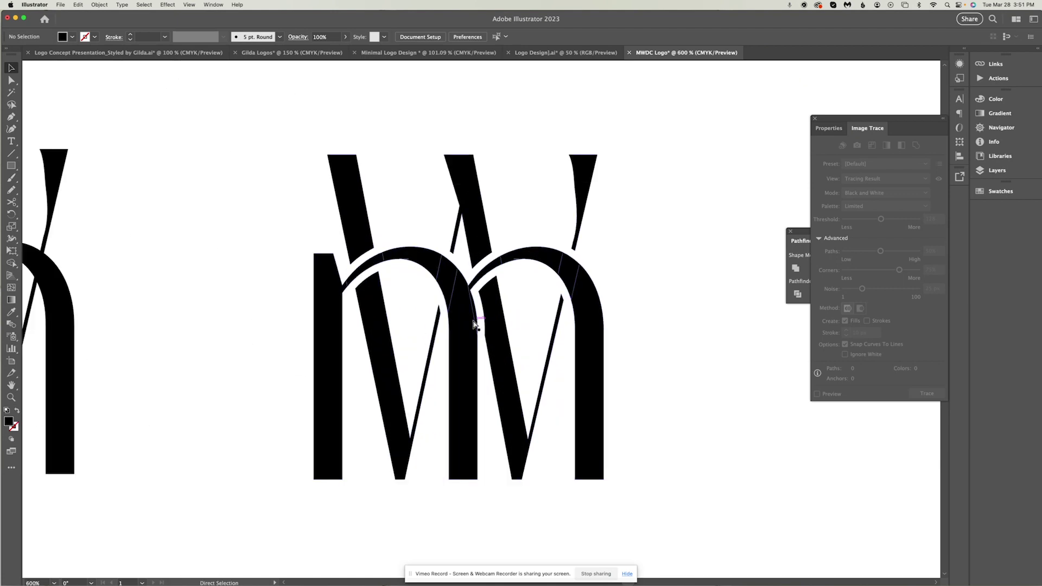
pyautogui.scroll(-3, 473, 324)
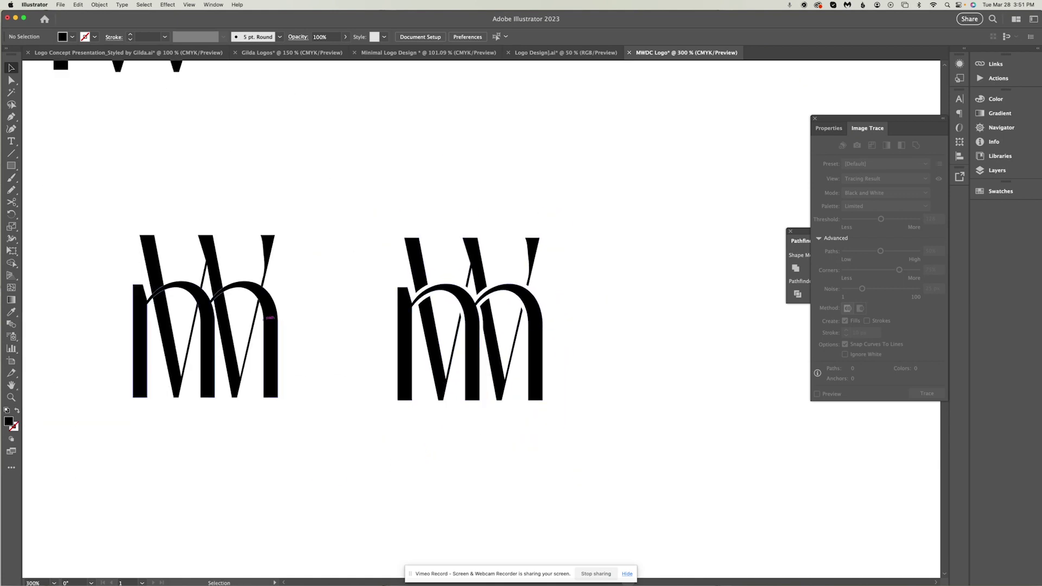
pyautogui.hscroll(3, 325, 317)
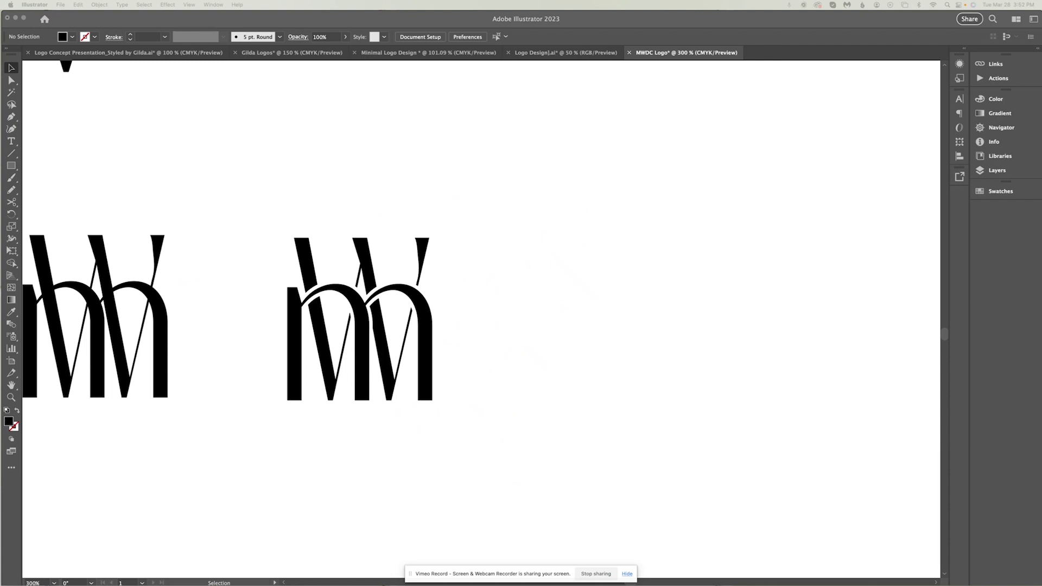
pyautogui.click(565, 352)
pyautogui.hscroll(2, 558, 345)
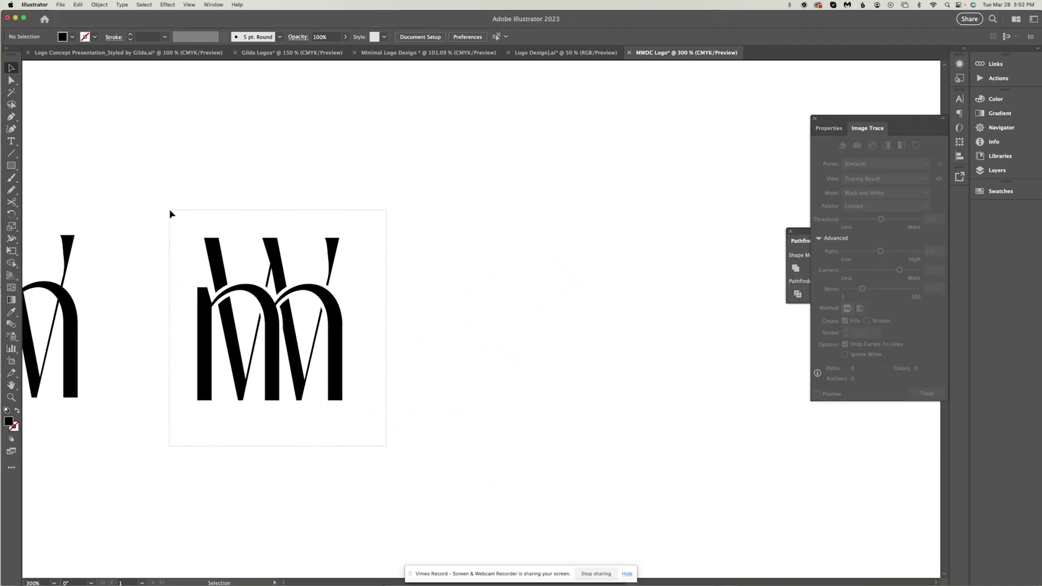
pyautogui.hscroll(-3, 171, 214)
pyautogui.click(147, 262)
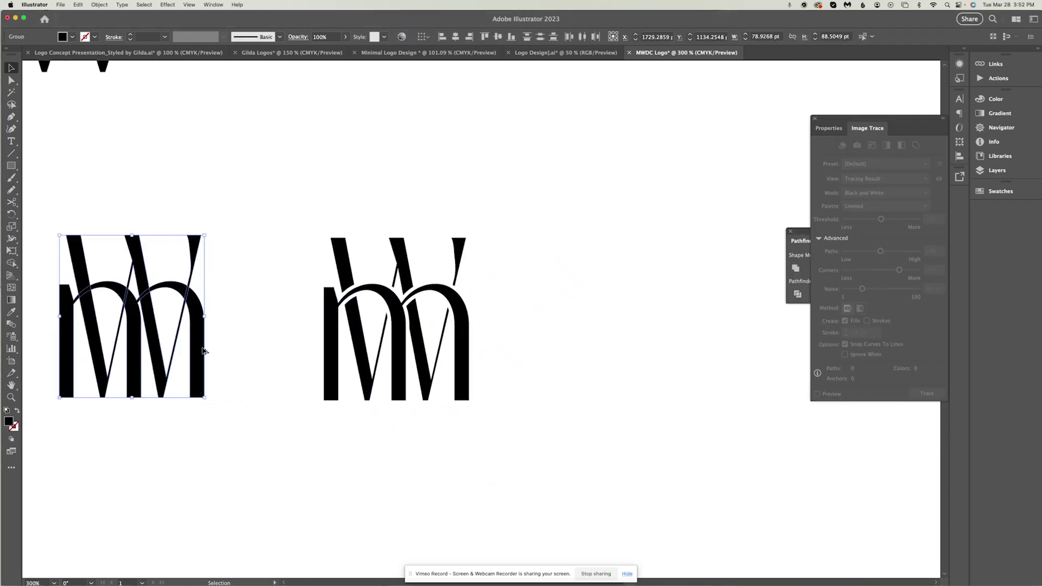
# Duplicate the left mw monogram to the right and zoom in on the copy
pyautogui.moveTo(152, 352); pyautogui.dragTo(620, 360)
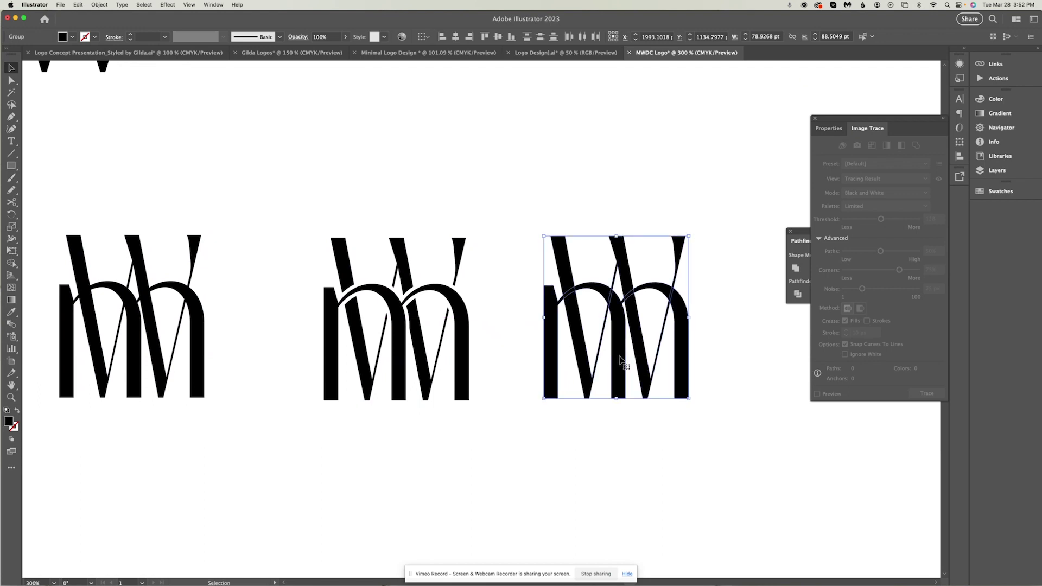
pyautogui.hscroll(7, 621, 358)
pyautogui.moveTo(409, 377); pyautogui.dragTo(424, 382)
pyautogui.press('super+equal')
pyautogui.press('super+equal')
pyautogui.press('super+equal')
pyautogui.press('super+equal')
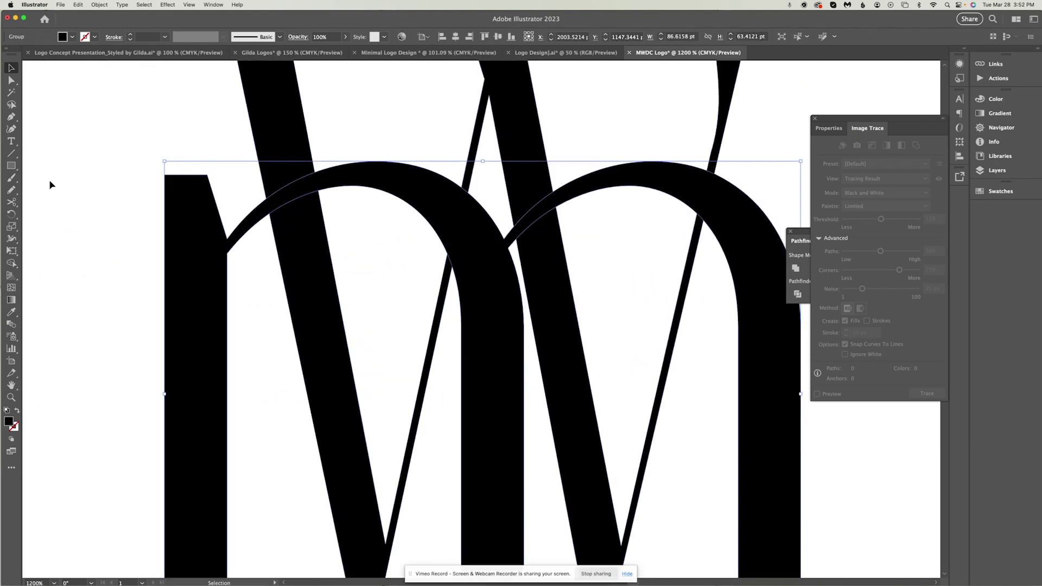
# Erase the join between the first arch and left stem using a smaller Eraser brush
pyautogui.moveTo(14, 202); pyautogui.dragTo(59, 201)
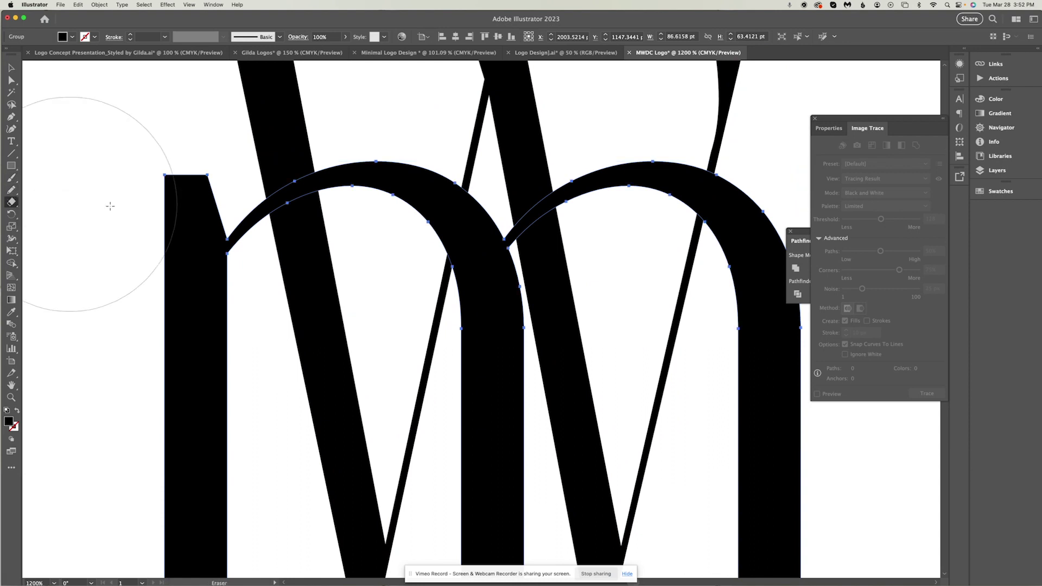
pyautogui.press('[')
pyautogui.press('[')
pyautogui.press('[')
pyautogui.press('[')
pyautogui.press('[')
pyautogui.press('[')
pyautogui.press('[')
pyautogui.press('[')
pyautogui.moveTo(257, 275); pyautogui.dragTo(258, 178)
pyautogui.press('super+z')
pyautogui.moveTo(256, 276); pyautogui.dragTo(253, 148)
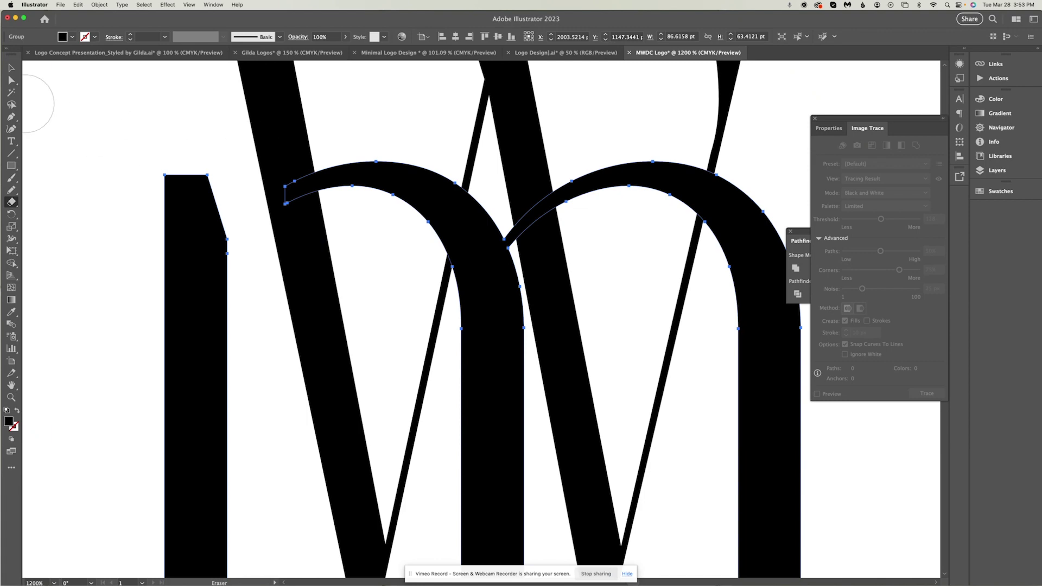
pyautogui.press('v')
pyautogui.click(93, 93)
# Cut the arch path at its crossing points with Scissors and group the cut piece
pyautogui.press('super+minus')
pyautogui.press('super+minus')
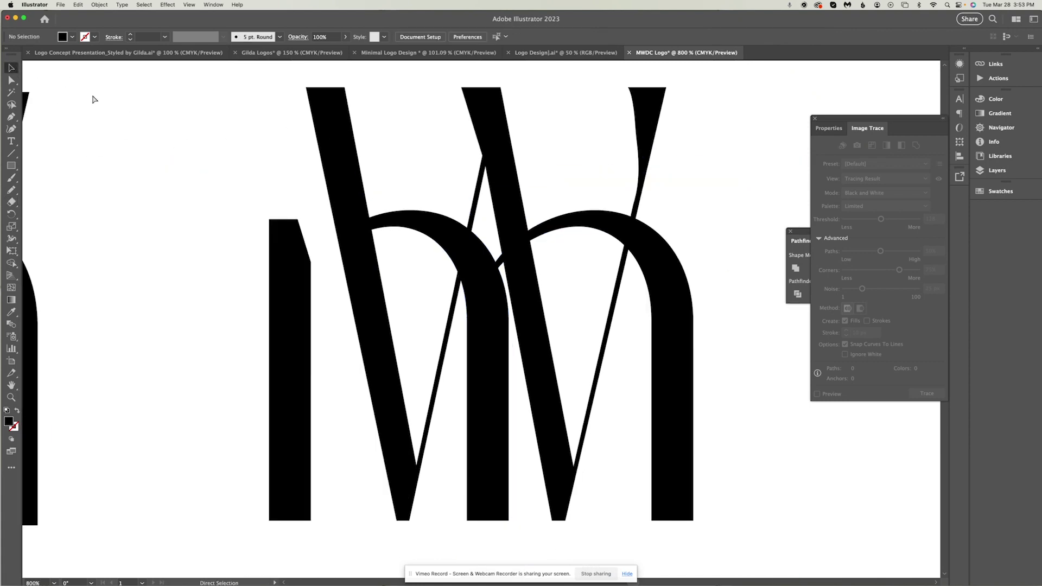
pyautogui.press('super+plus')
pyautogui.press('super+plus')
pyautogui.hscroll(5, 93, 97)
pyautogui.press('c')
pyautogui.press('super+plus')
pyautogui.press('super+plus')
pyautogui.press('super+plus')
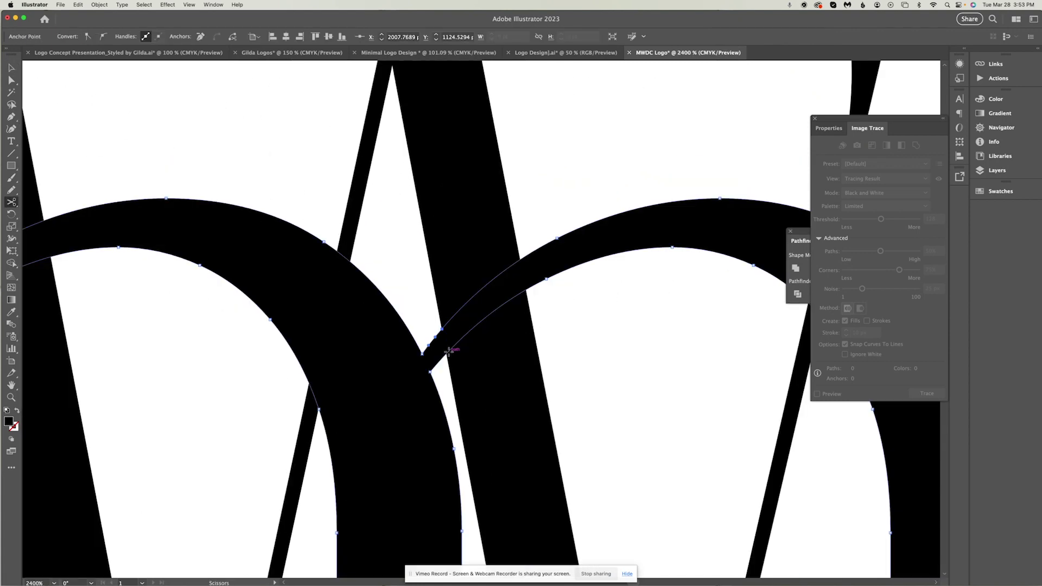
pyautogui.click(446, 352)
pyautogui.click(429, 370)
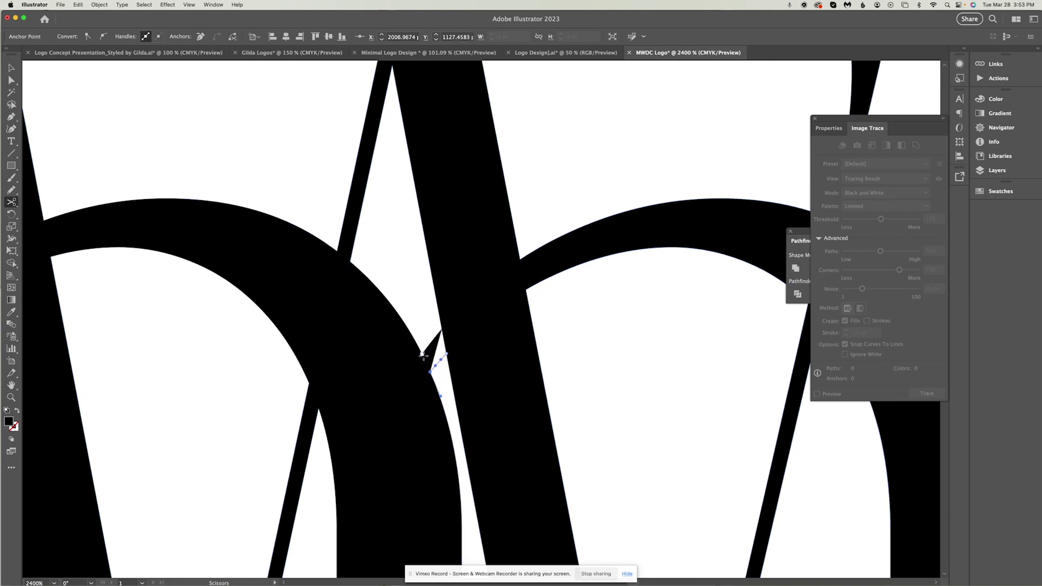
pyautogui.click(422, 354)
pyautogui.click(8, 70)
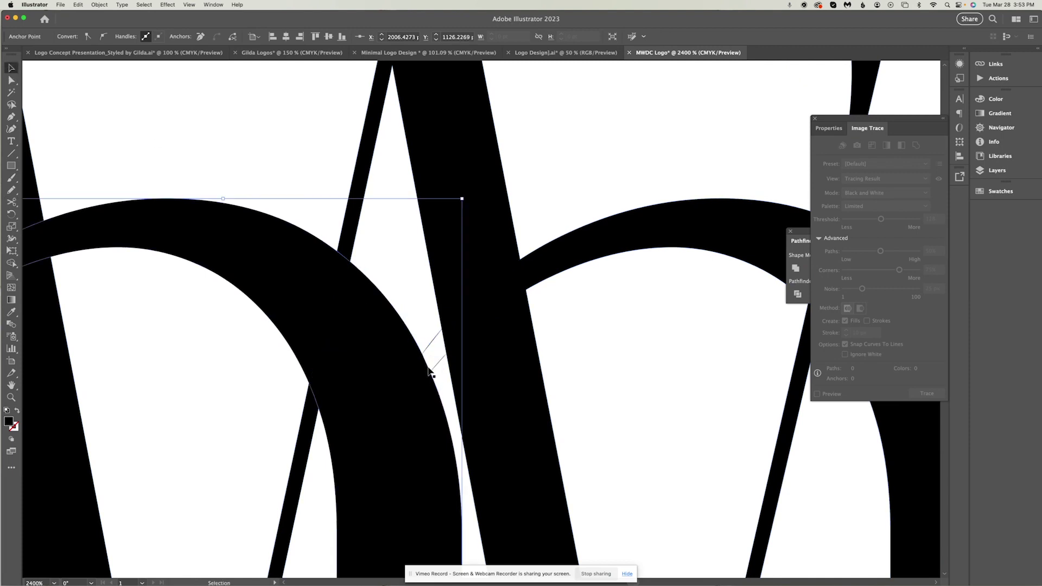
pyautogui.doubleClick(435, 345)
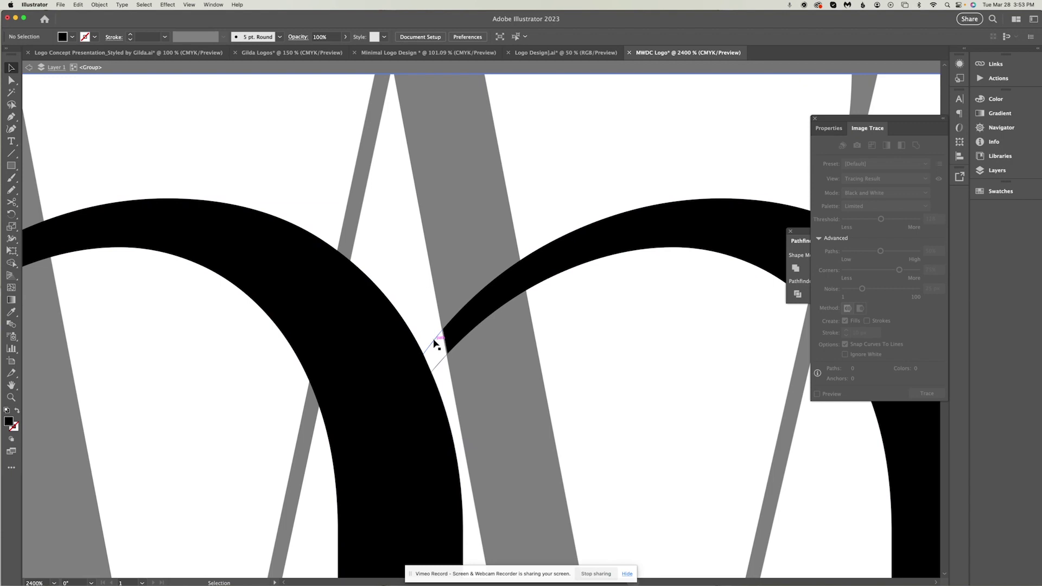
pyautogui.press('Escape')
pyautogui.click(437, 347)
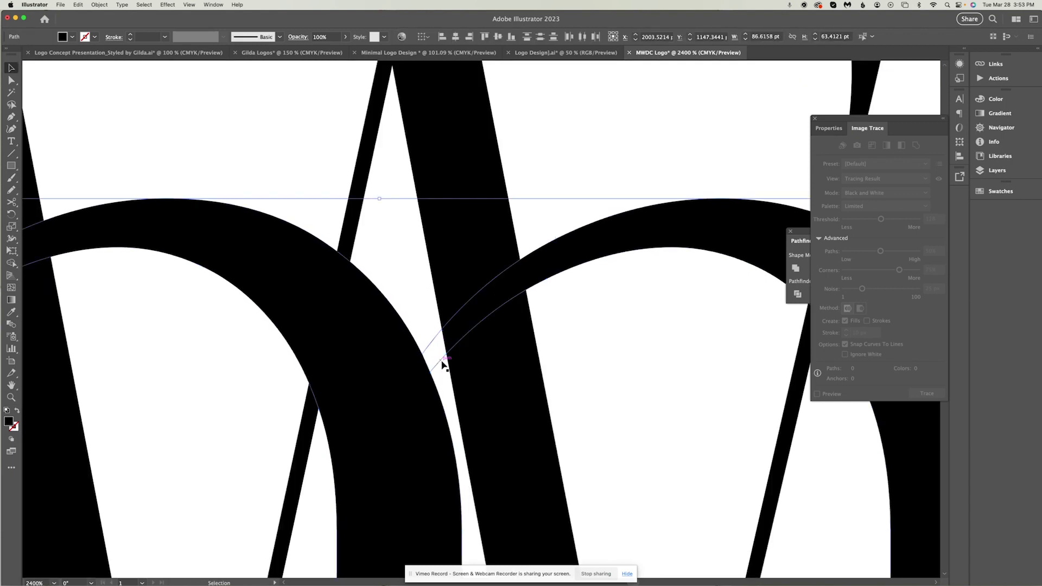
pyautogui.press('super+g')
pyautogui.doubleClick(441, 361)
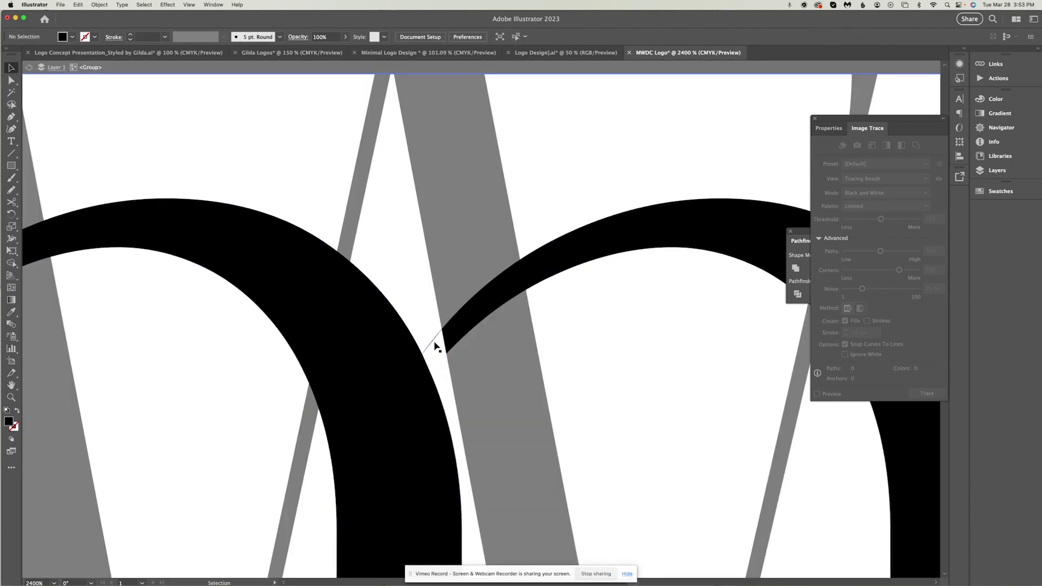
pyautogui.doubleClick(434, 344)
pyautogui.doubleClick(584, 358)
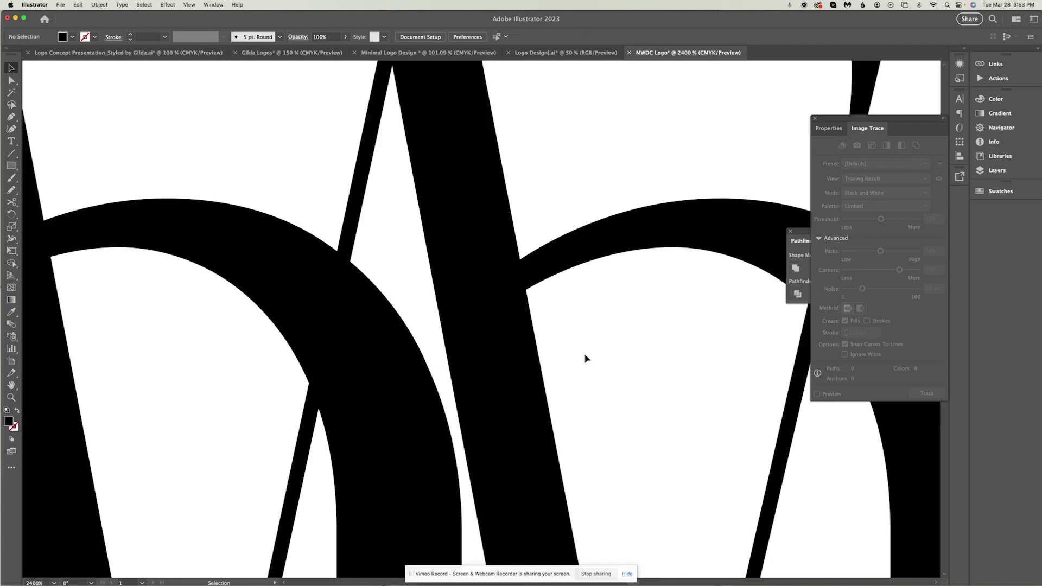
# Nudge the second mark's right arch slightly right inside its isolated group
pyautogui.press('super+minus')
pyautogui.press('super+minus')
pyautogui.press('super+minus')
pyautogui.press('super+minus')
pyautogui.press('super+minus')
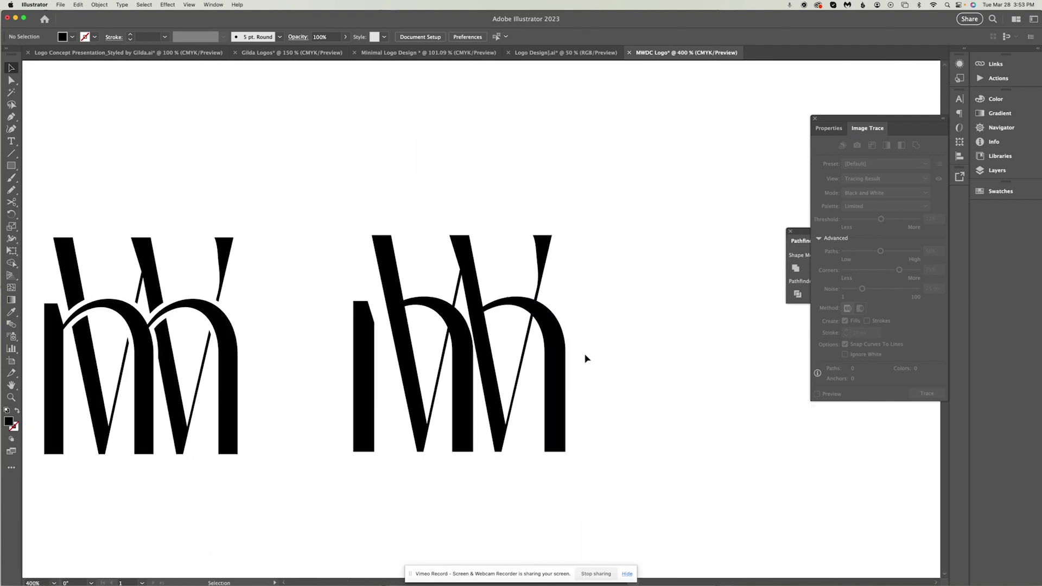
pyautogui.doubleClick(558, 364)
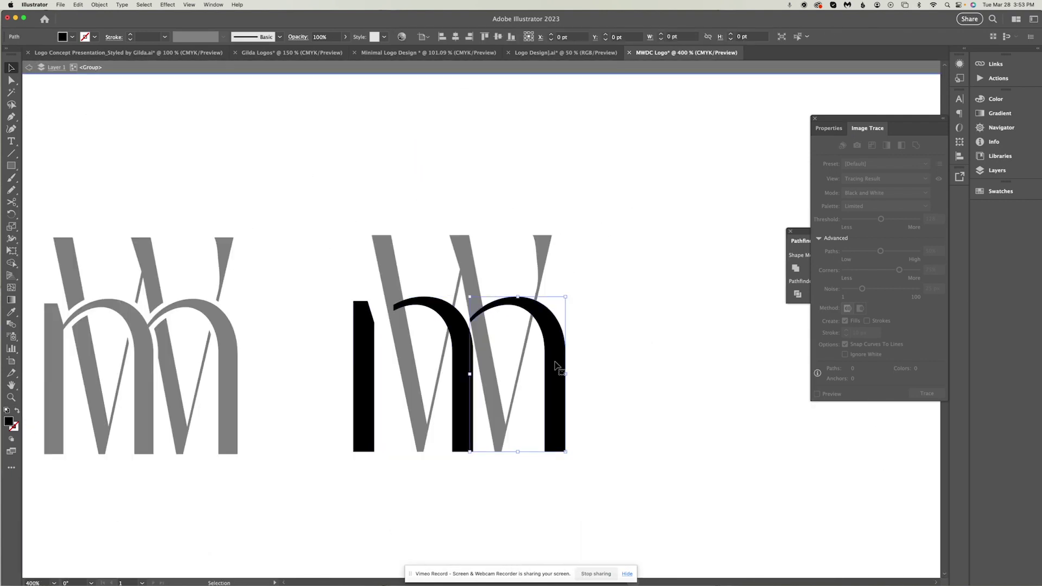
pyautogui.click(568, 365)
pyautogui.press('Right')
pyautogui.press('Right')
pyautogui.press('Right')
pyautogui.press('Right')
pyautogui.press('Right')
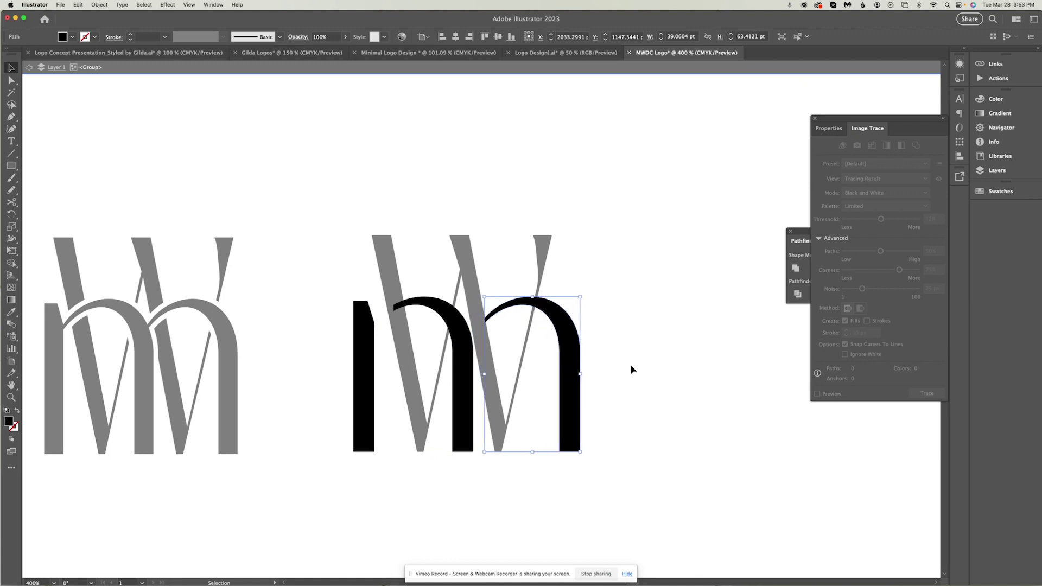
pyautogui.doubleClick(630, 365)
pyautogui.doubleClick(466, 378)
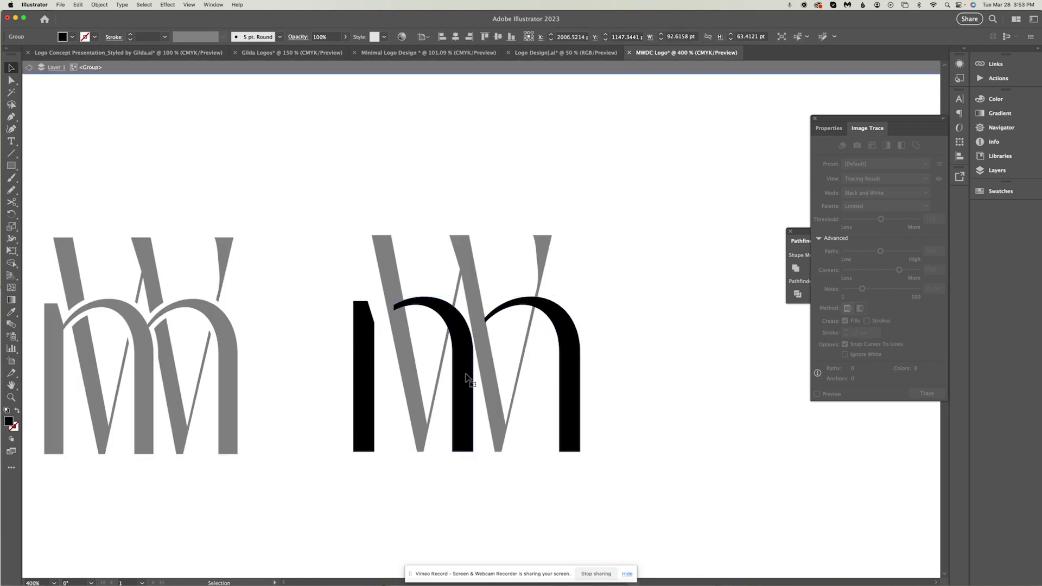
pyautogui.doubleClick(693, 382)
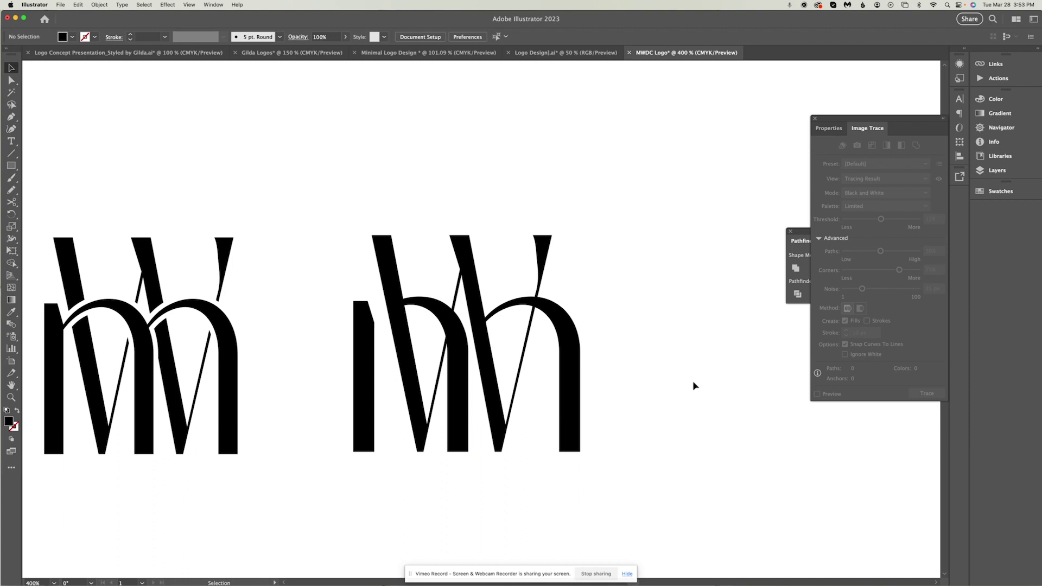
pyautogui.moveTo(580, 384); pyautogui.dragTo(582, 384)
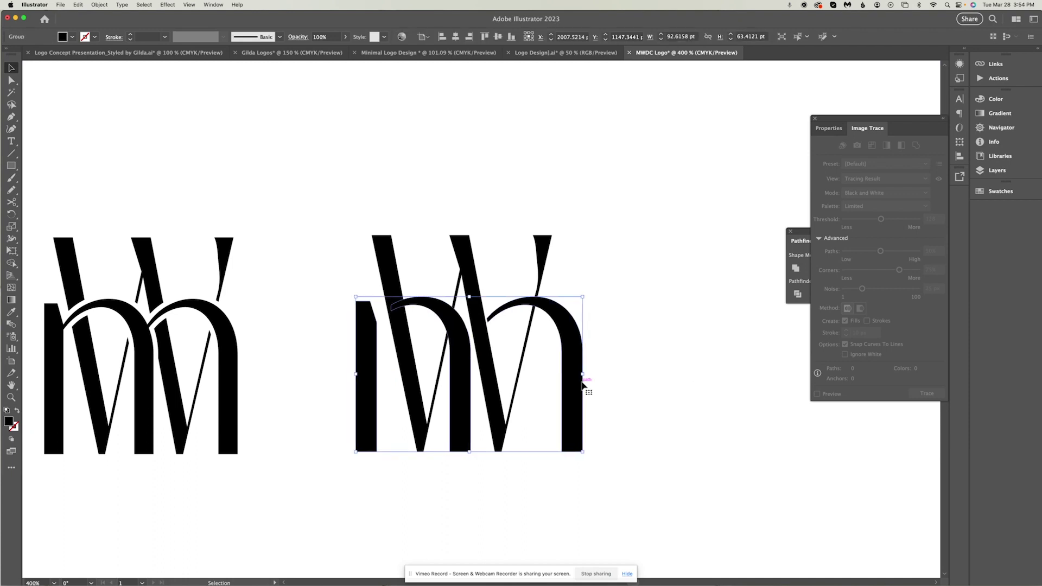
# Reflect the u glyph, place it on the m arches and enlarge it to about 126 pt
pyautogui.doubleClick(581, 384)
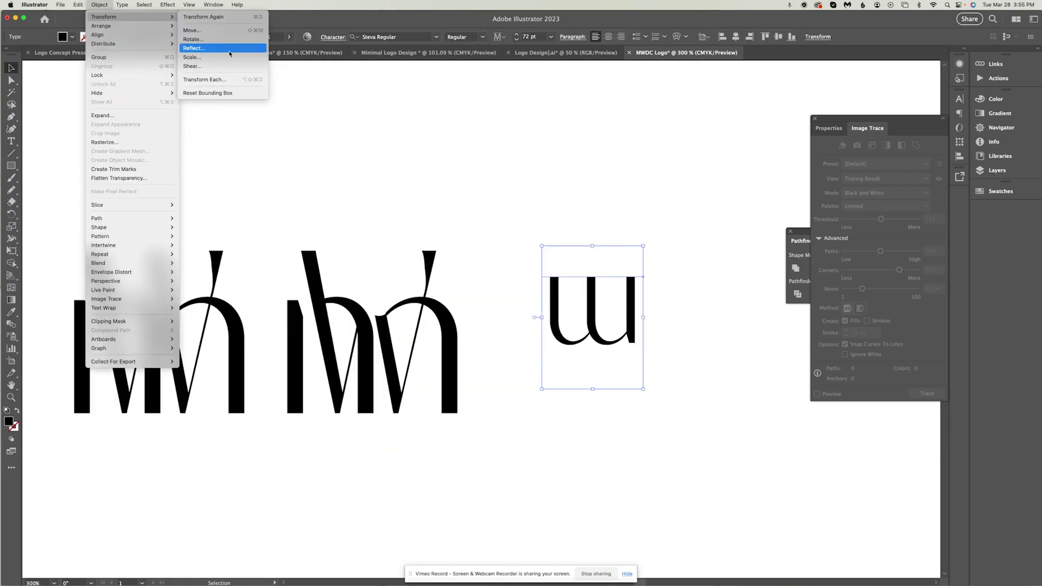
pyautogui.click(230, 53)
pyautogui.click(856, 291)
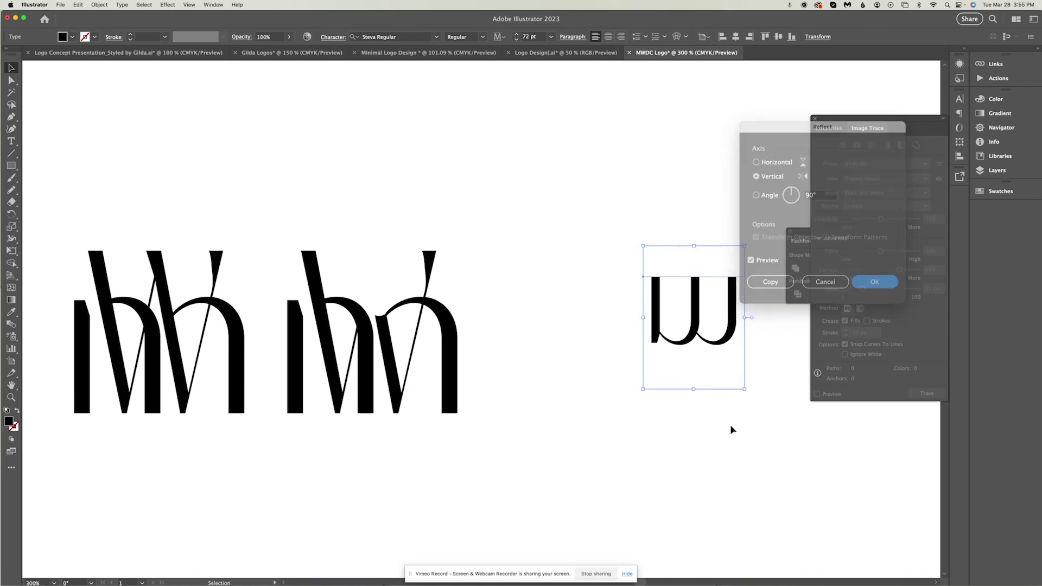
pyautogui.moveTo(732, 349); pyautogui.dragTo(659, 369)
pyautogui.click(395, 396)
pyautogui.moveTo(395, 396); pyautogui.dragTo(814, 507)
pyautogui.click(630, 344)
pyautogui.moveTo(630, 345); pyautogui.dragTo(355, 319)
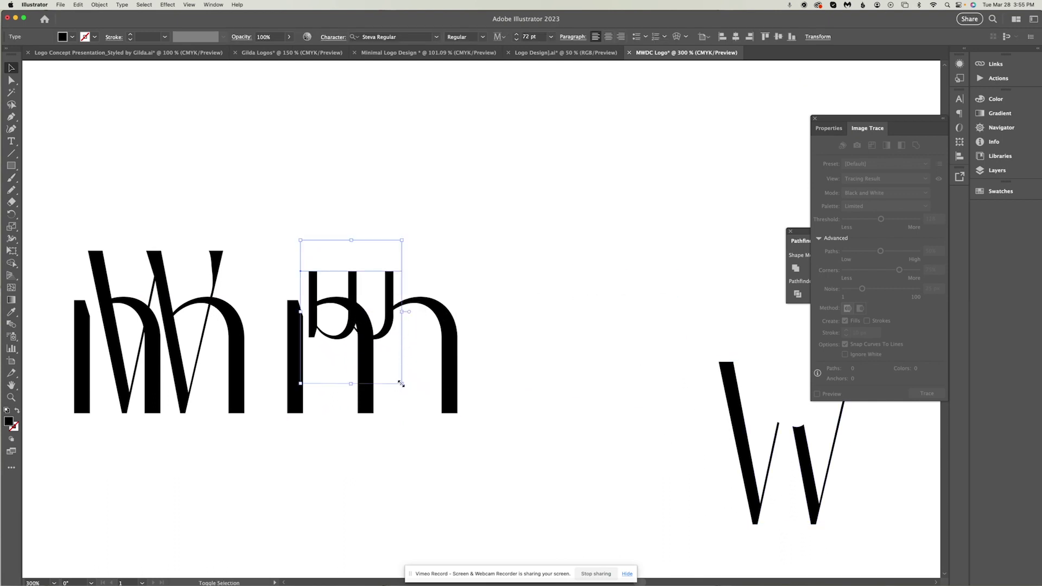
pyautogui.moveTo(401, 384)
pyautogui.mouseDown()
pyautogui.moveTo(521, 491)
pyautogui.moveTo(418, 414)
pyautogui.moveTo(397, 375)
pyautogui.moveTo(408, 371)
pyautogui.mouseUp()
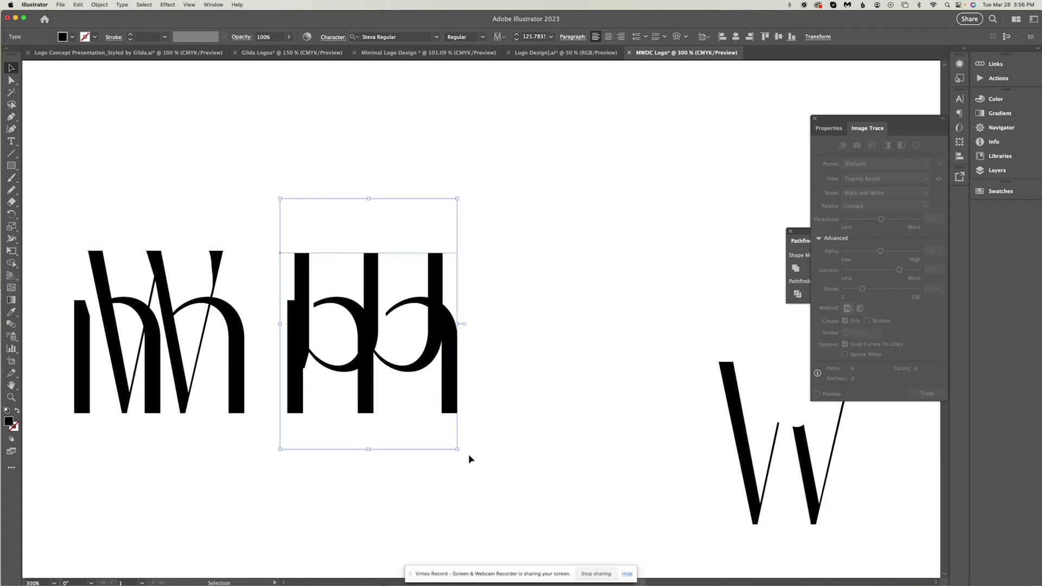
# Outline the glyph, rotate it 180° beneath the m, and delete the stray W strokes
pyautogui.press('cmd+minus')
pyautogui.moveTo(459, 451); pyautogui.dragTo(516, 542)
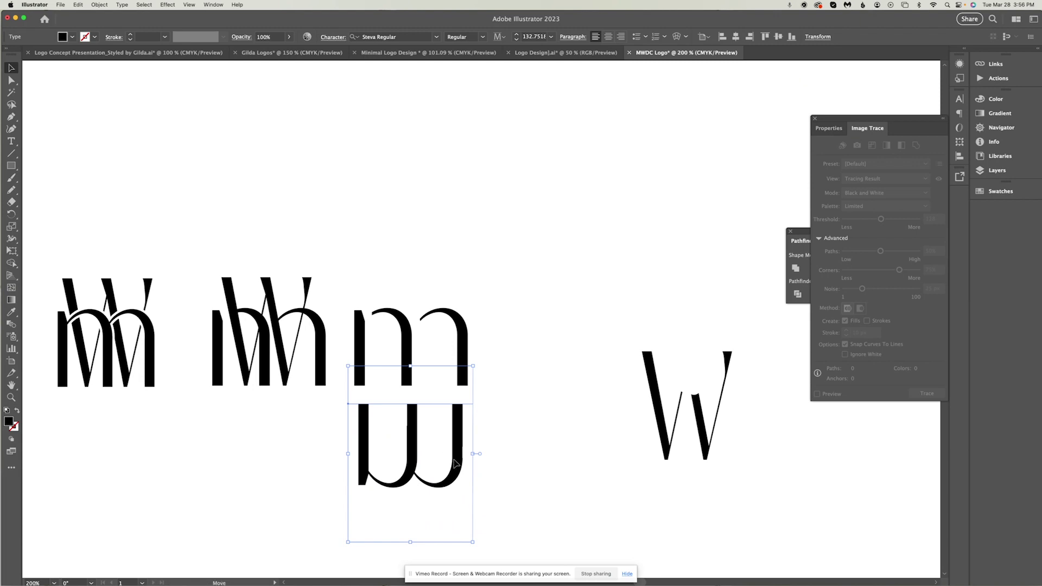
pyautogui.press('cmd+shift+o')
pyautogui.moveTo(468, 451); pyautogui.dragTo(359, 482)
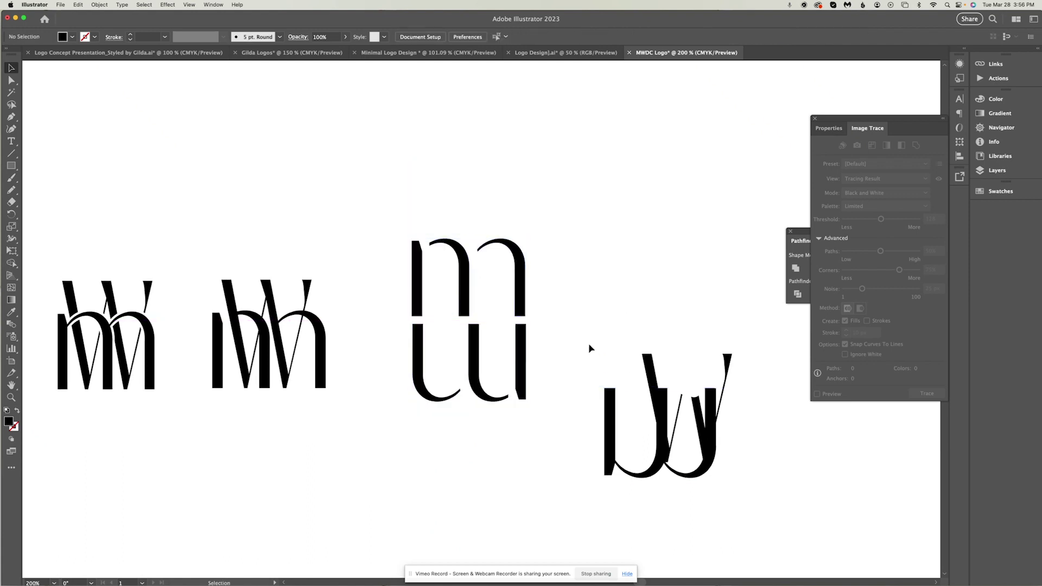
pyautogui.moveTo(588, 344); pyautogui.dragTo(728, 465)
pyautogui.press('Delete')
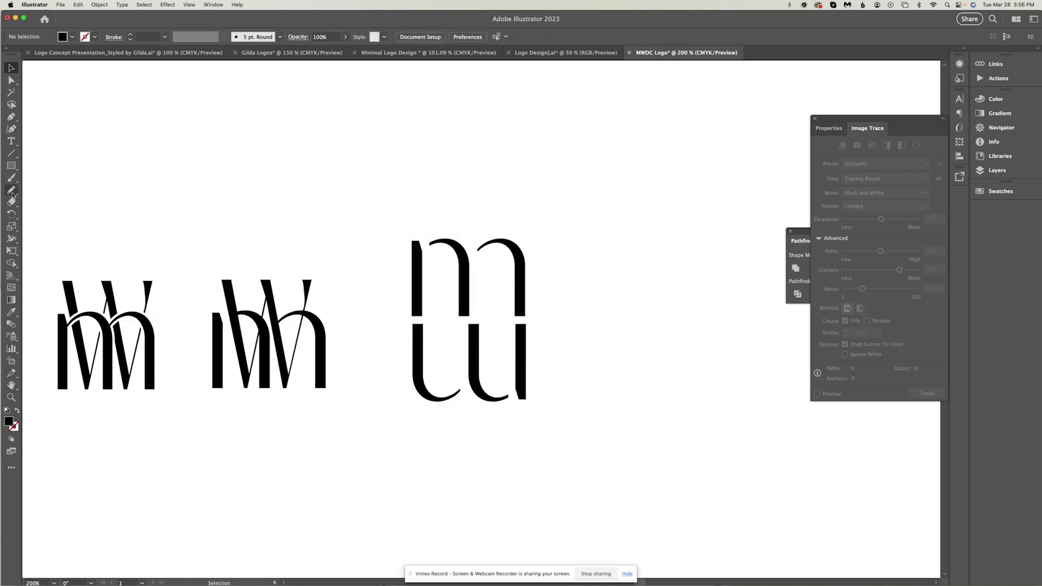
pyautogui.click(11, 165)
# Draw a tall rectangle, round its corners into a full pill and swap it to an outline
pyautogui.moveTo(549, 220)
pyautogui.mouseDown()
pyautogui.moveTo(658, 397)
pyautogui.moveTo(705, 425)
pyautogui.moveTo(683, 423)
pyautogui.mouseUp()
pyautogui.press('a')
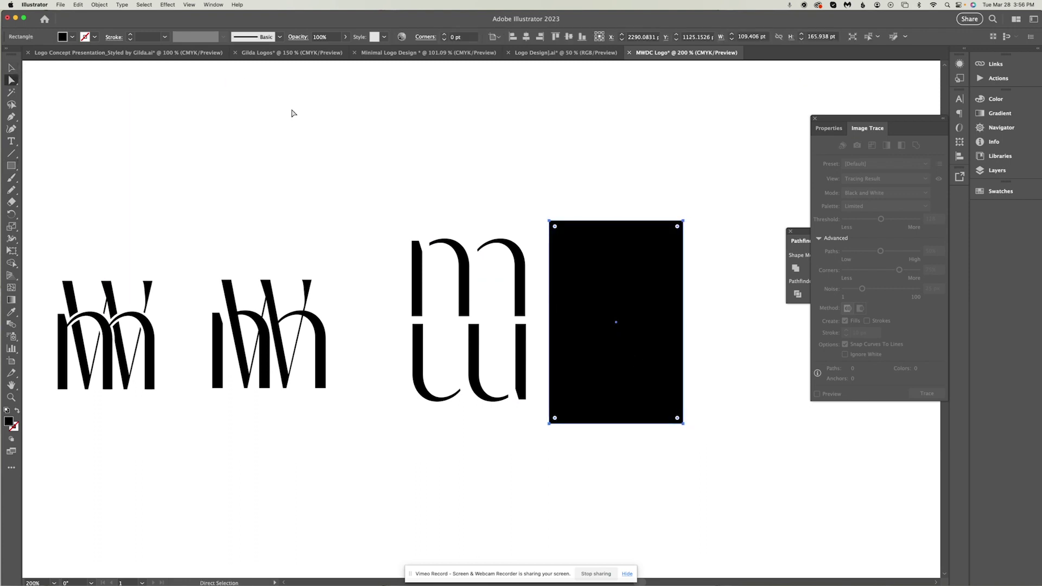
pyautogui.moveTo(556, 228)
pyautogui.mouseDown()
pyautogui.moveTo(576, 252)
pyautogui.moveTo(560, 234)
pyautogui.mouseUp()
pyautogui.moveTo(555, 228); pyautogui.dragTo(615, 294)
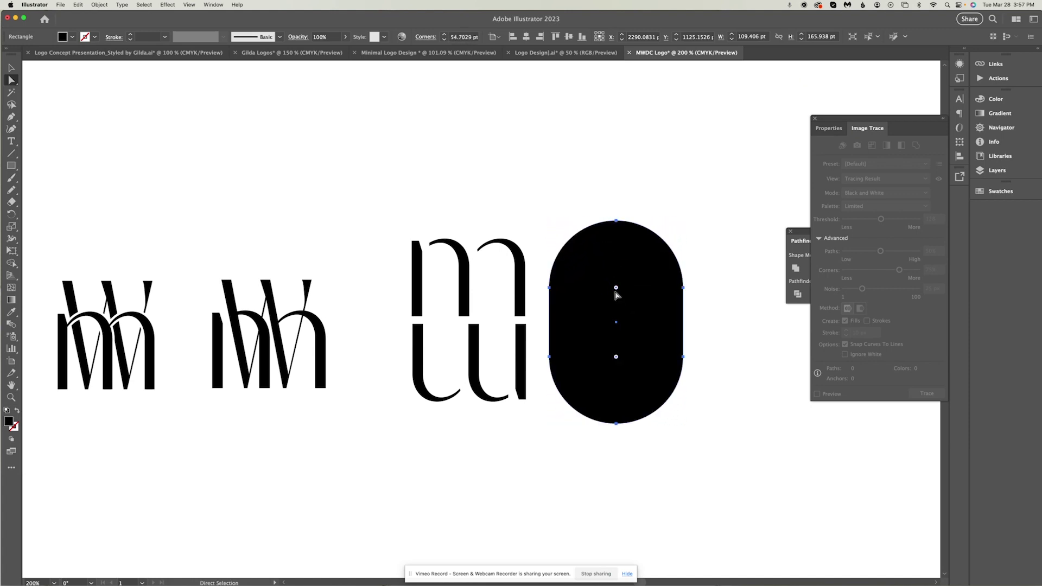
pyautogui.click(18, 410)
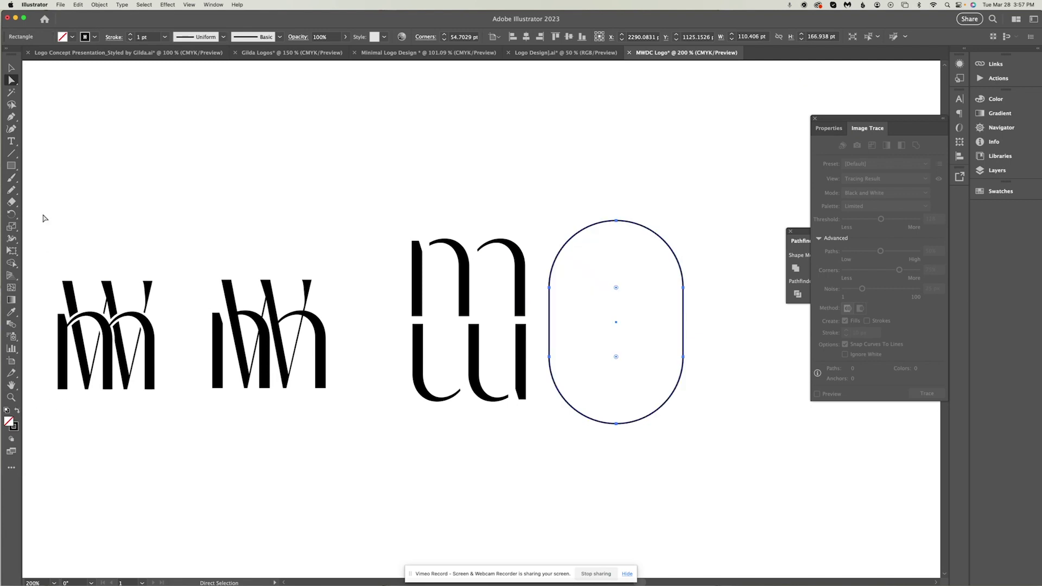
# Place a copy of the stacked m/w mark inside the pill
pyautogui.click(20, 69)
pyautogui.click(664, 470)
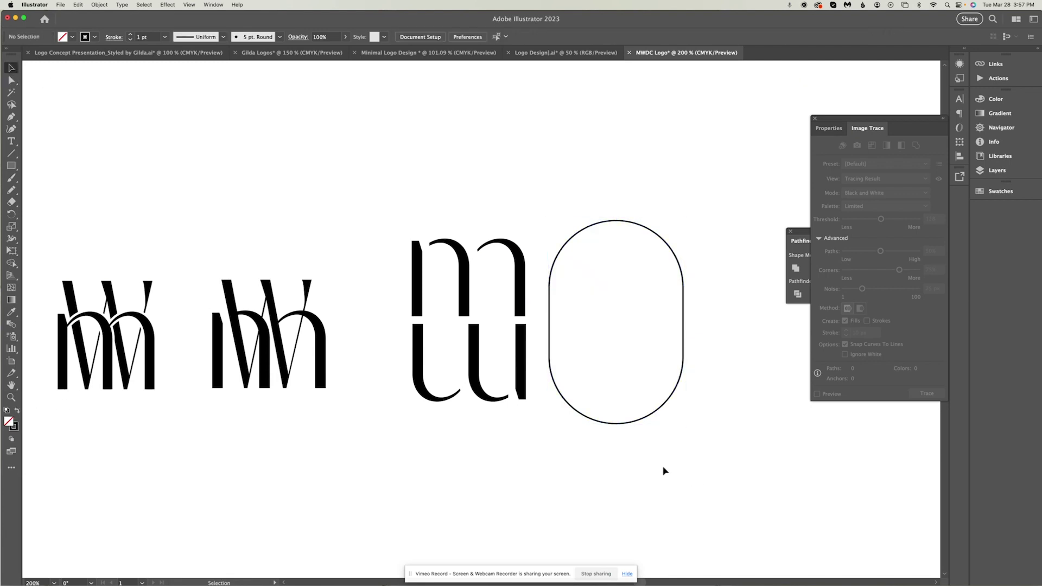
pyautogui.click(464, 304)
pyautogui.moveTo(466, 308); pyautogui.dragTo(700, 317)
pyautogui.click(682, 341)
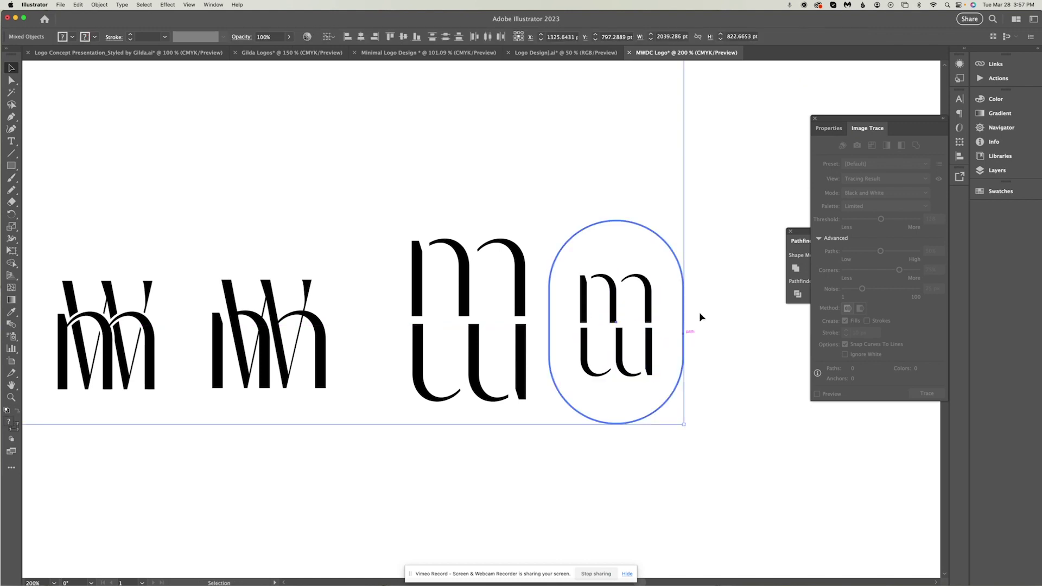
# Reshape the inner mark's right-stem slanted foot by moving its bottom anchor
pyautogui.click(645, 143)
pyautogui.click(666, 241)
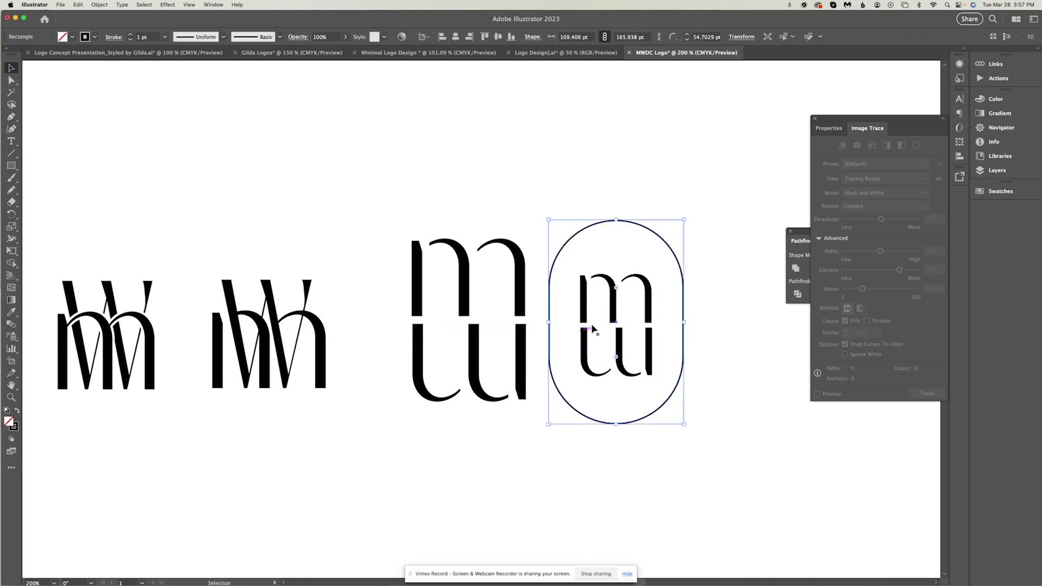
pyautogui.click(700, 351)
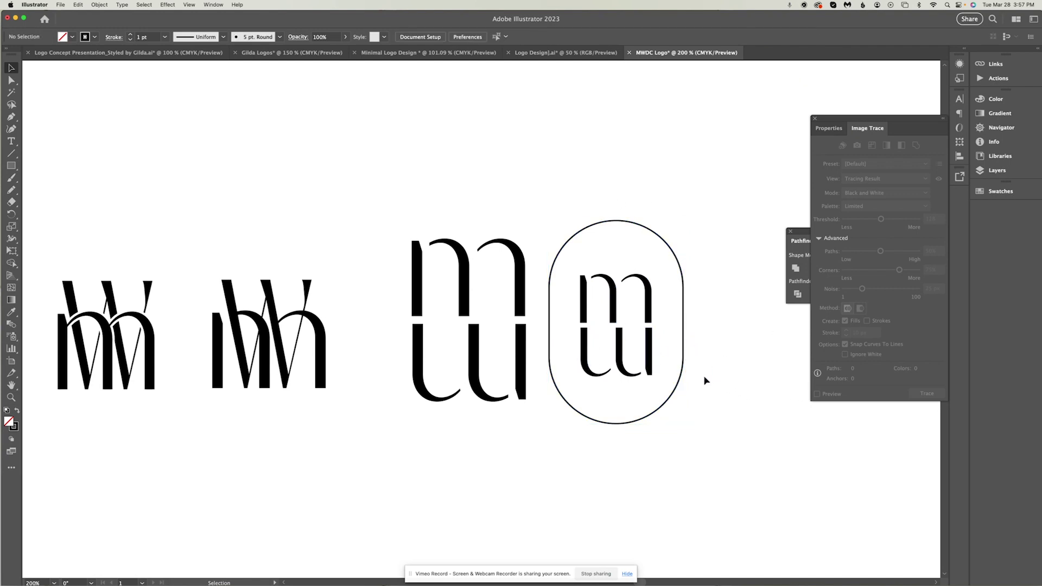
pyautogui.click(683, 374)
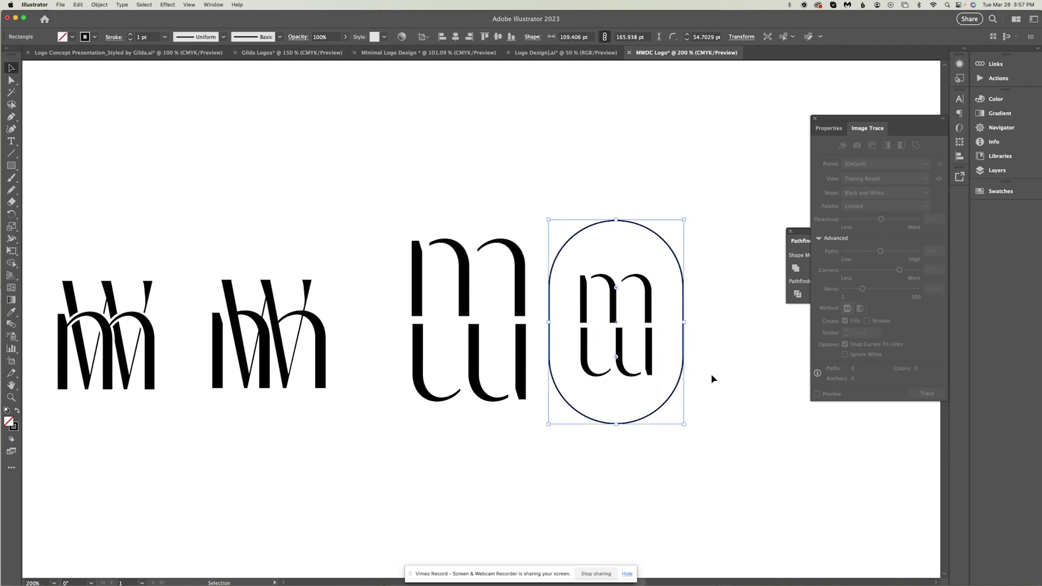
pyautogui.press('super+equal')
pyautogui.press('super+equal')
pyautogui.press('super+equal')
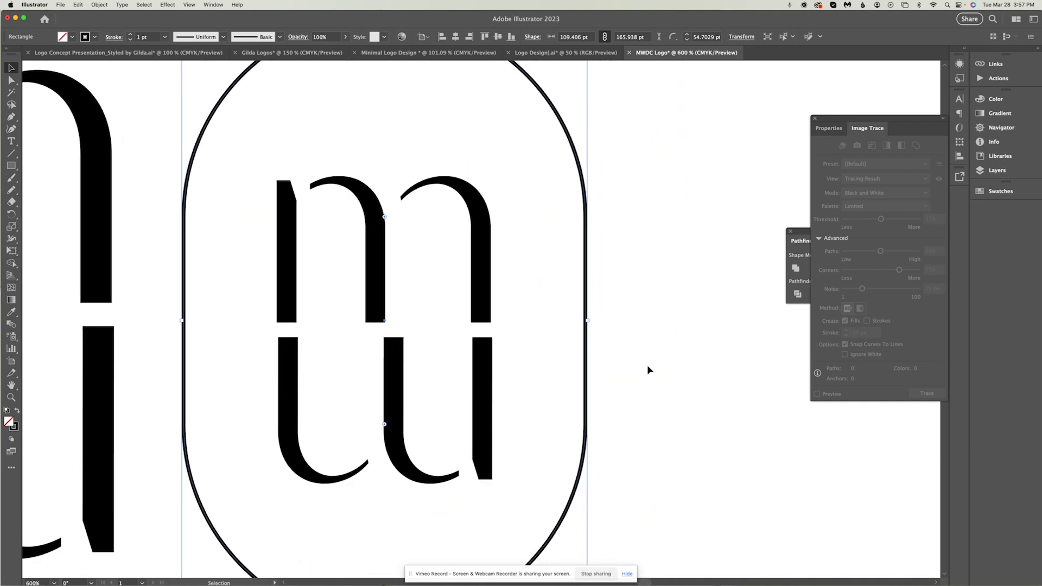
pyautogui.scroll(-3, 647, 369)
pyautogui.doubleClick(491, 407)
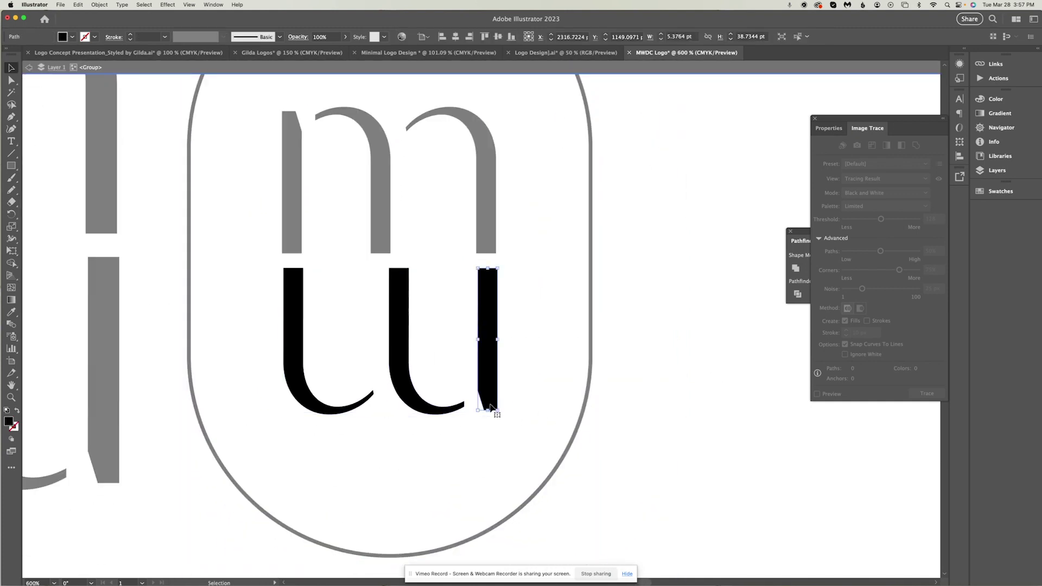
pyautogui.scroll(4, 491, 407)
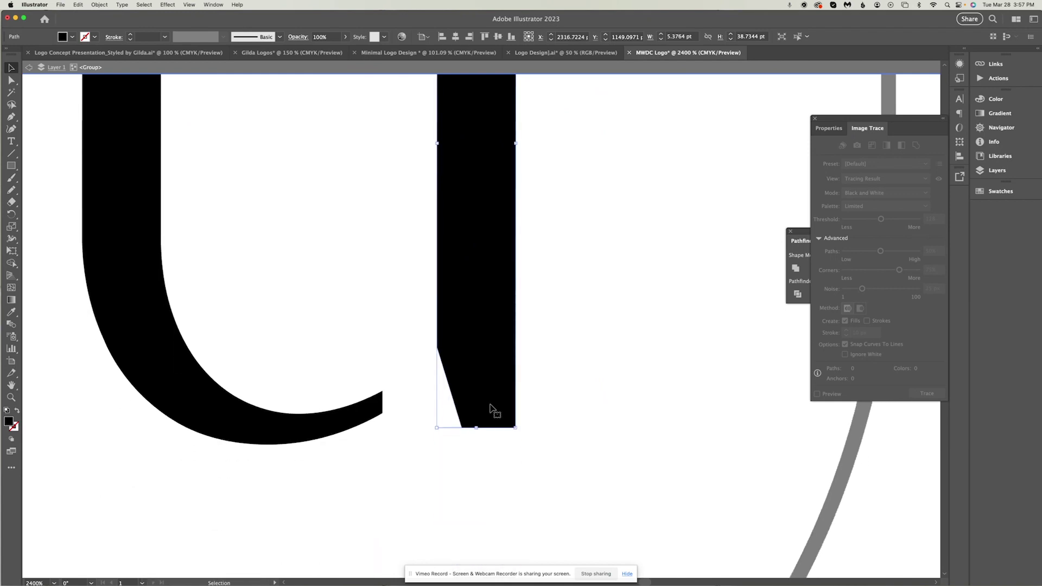
pyautogui.press('a')
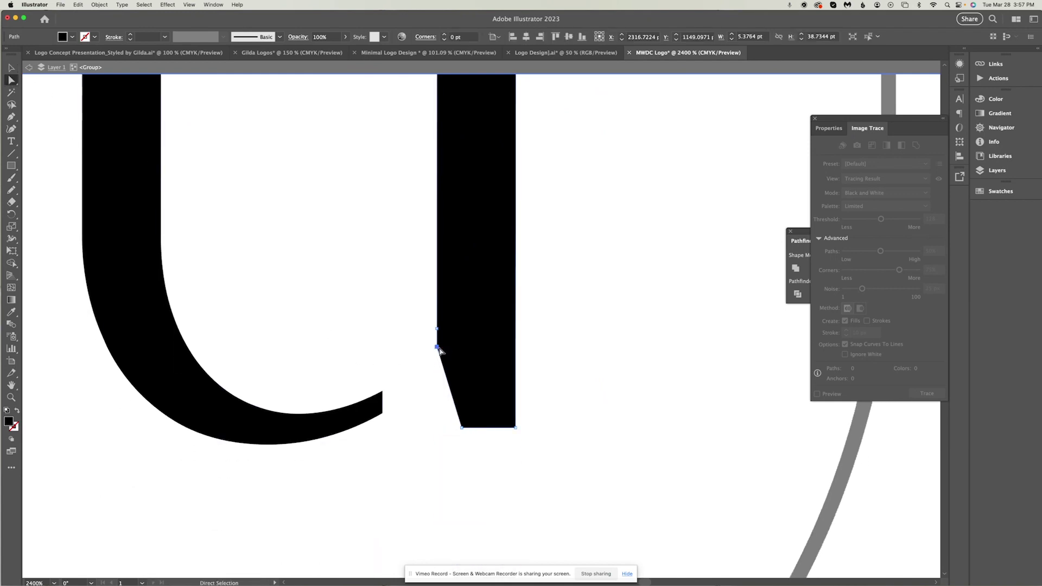
pyautogui.moveTo(438, 349); pyautogui.dragTo(436, 428)
pyautogui.click(623, 388)
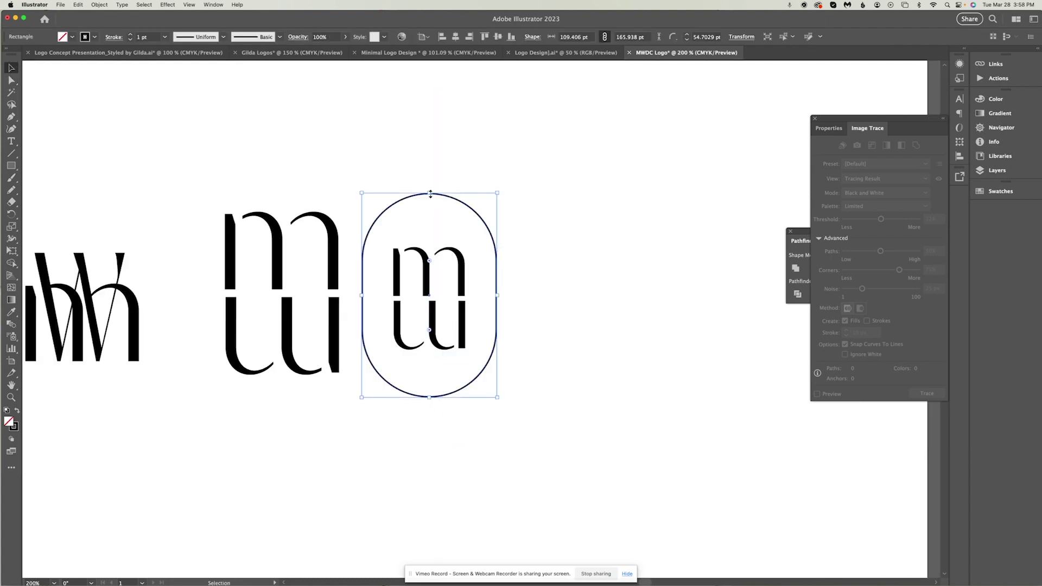
# Make the pill slightly shorter and thicken its outline to 3 pt
pyautogui.moveTo(430, 194); pyautogui.dragTo(430, 202)
pyautogui.click(130, 34)
pyautogui.click(130, 34)
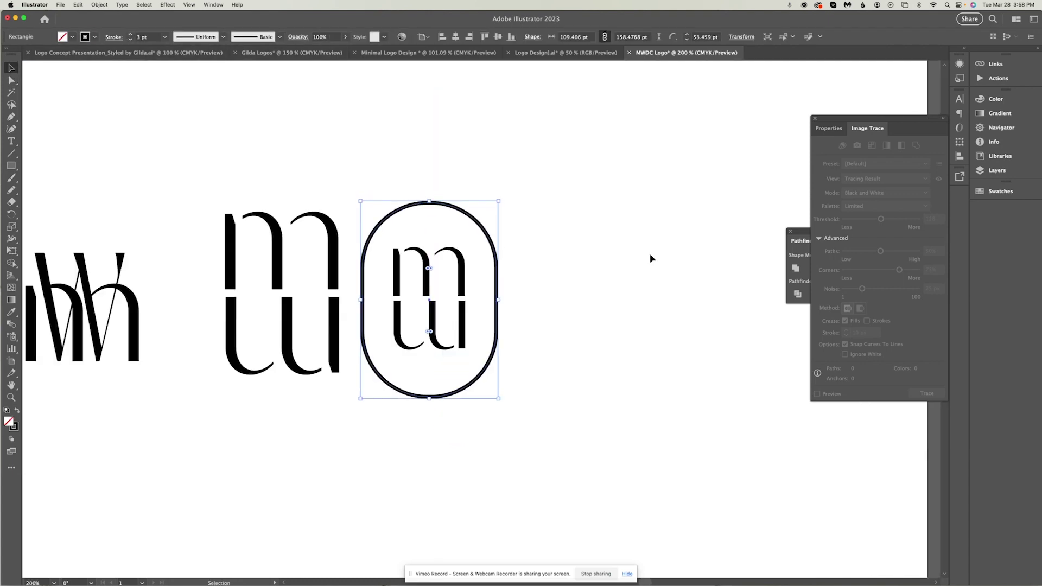
pyautogui.click(651, 259)
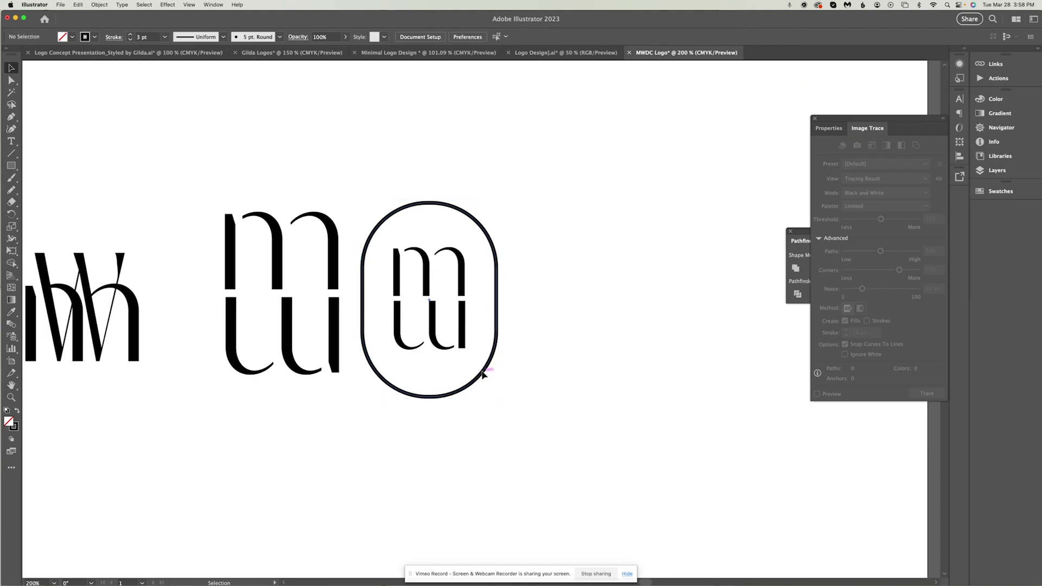
pyautogui.click(481, 372)
pyautogui.keyDown('shift'); pyautogui.click(462, 325); pyautogui.keyUp('shift')
pyautogui.click(549, 278)
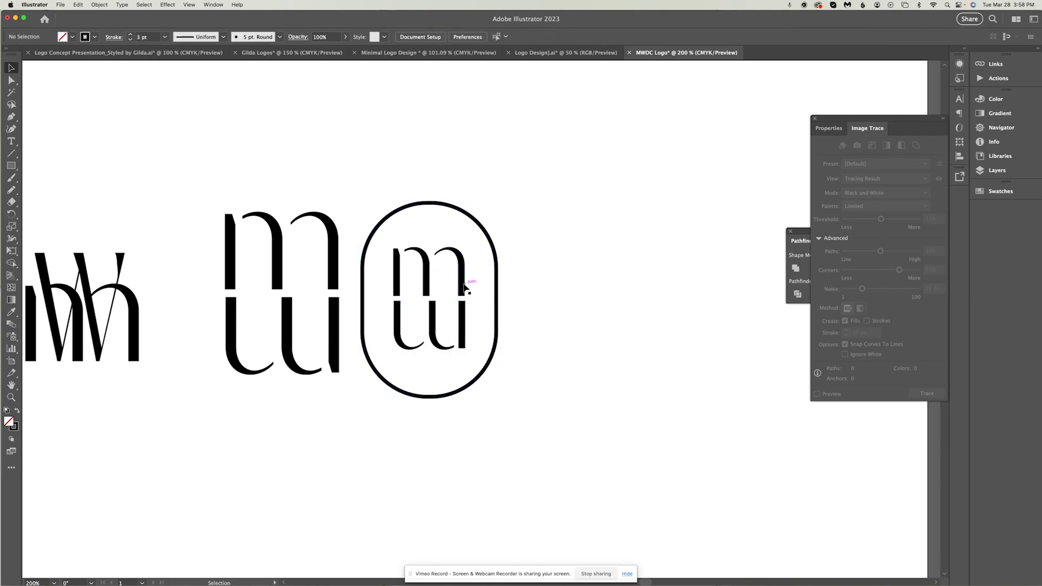
pyautogui.press('a')
pyautogui.click(465, 336)
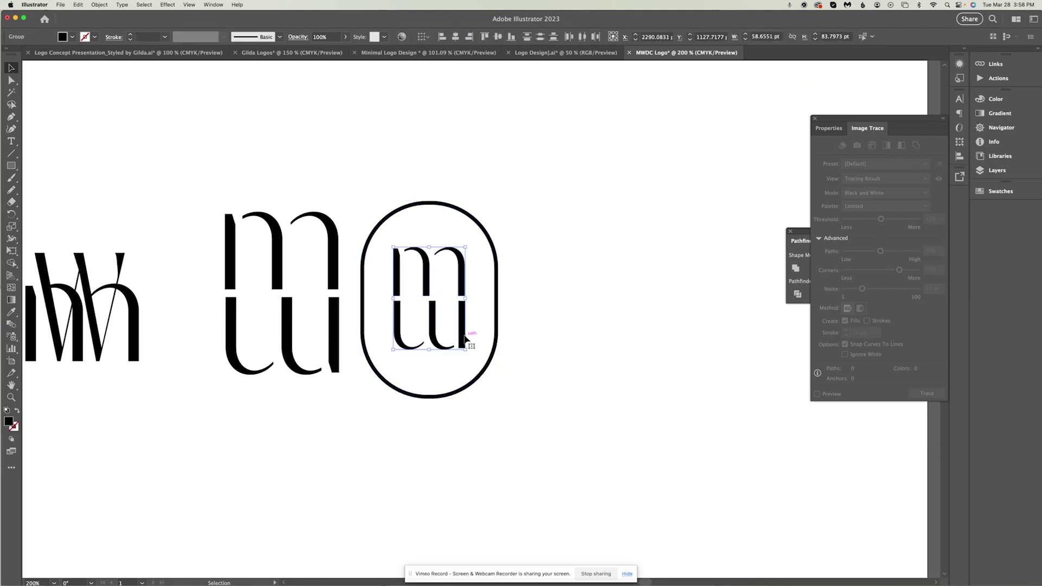
pyautogui.click(496, 321)
# Move the lower mark's w slightly right and up against the m, checking the overlap zoomed in
pyautogui.press('v')
pyautogui.press('super+1')
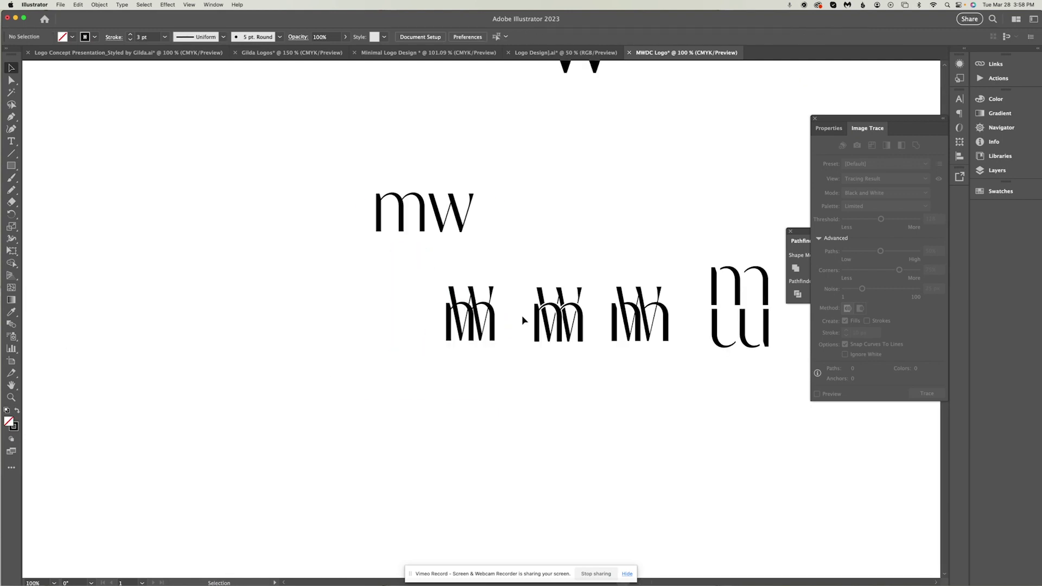
pyautogui.click(536, 280)
pyautogui.hscroll(8, 575, 320)
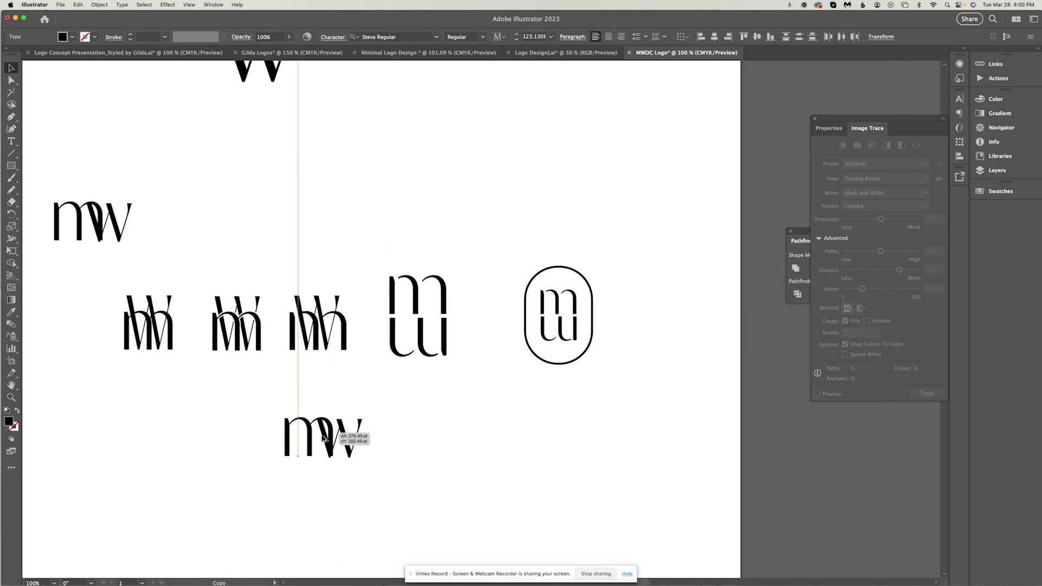
pyautogui.click(325, 431)
pyautogui.click(448, 445)
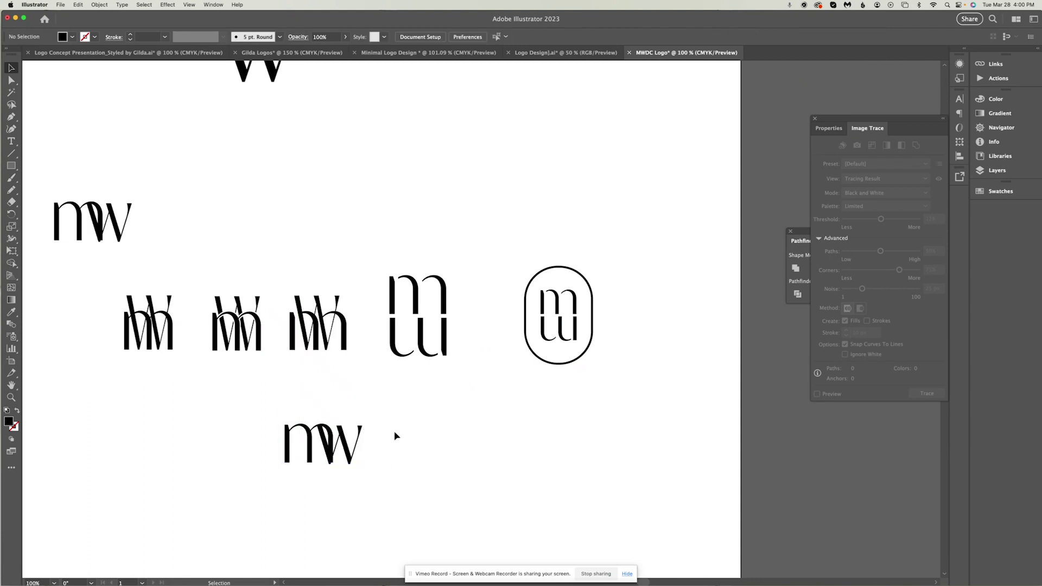
pyautogui.scroll(5, 400, 432)
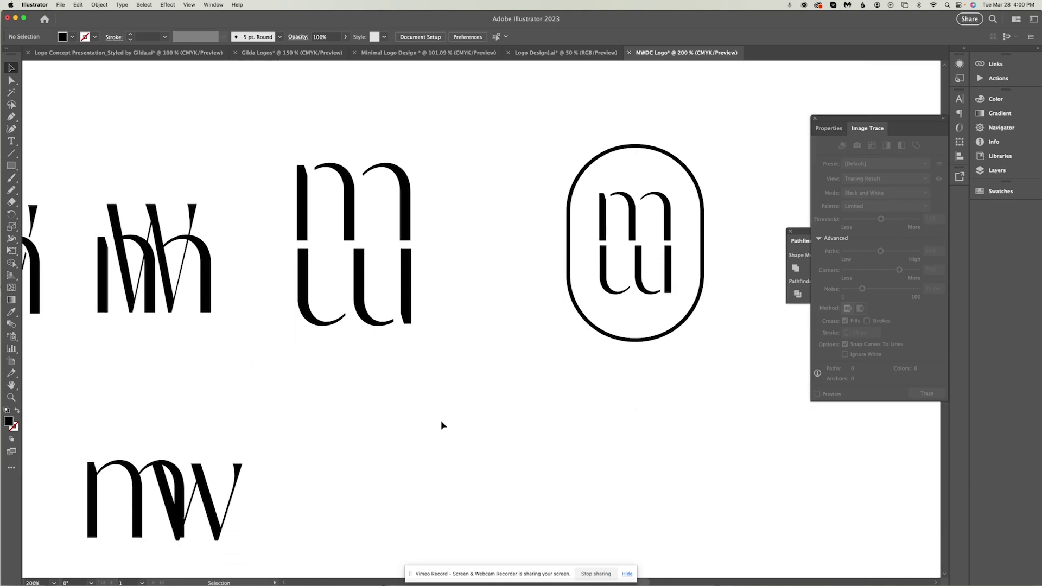
pyautogui.moveTo(215, 522); pyautogui.dragTo(229, 519)
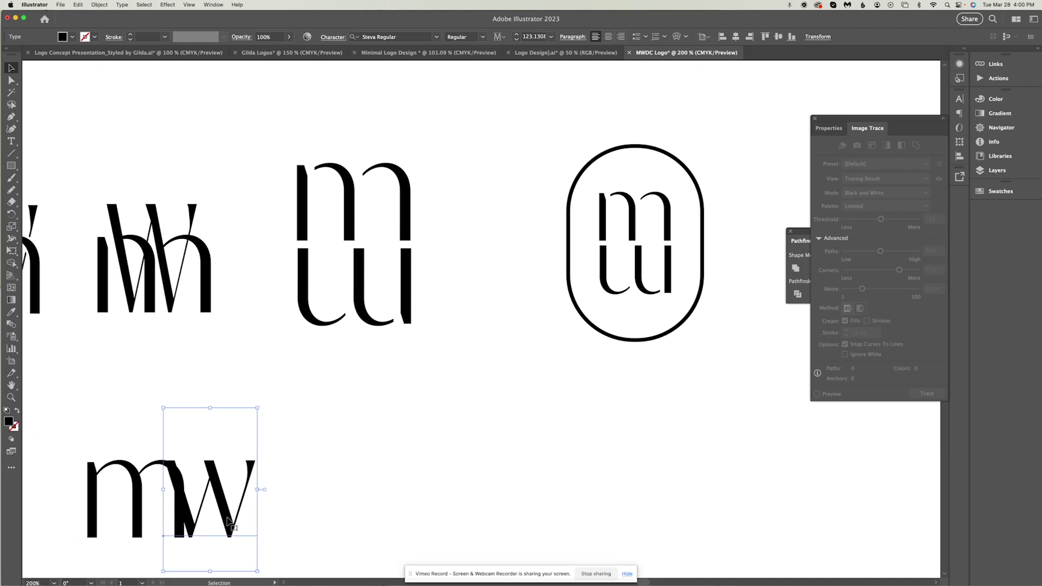
pyautogui.press('super+equal')
pyautogui.press('super+equal')
pyautogui.press('super+equal')
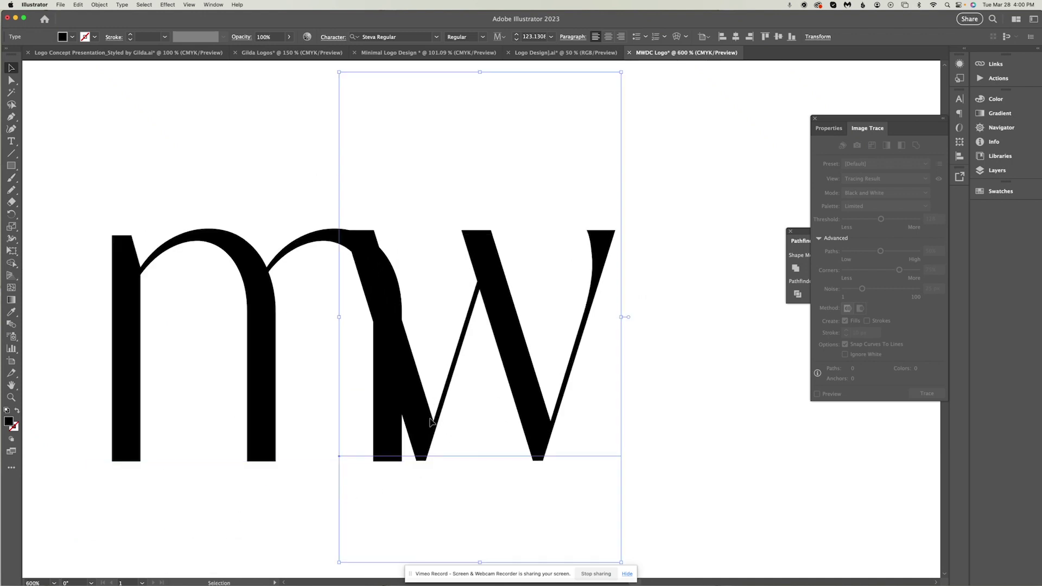
pyautogui.moveTo(430, 424); pyautogui.dragTo(543, 446)
pyautogui.click(737, 459)
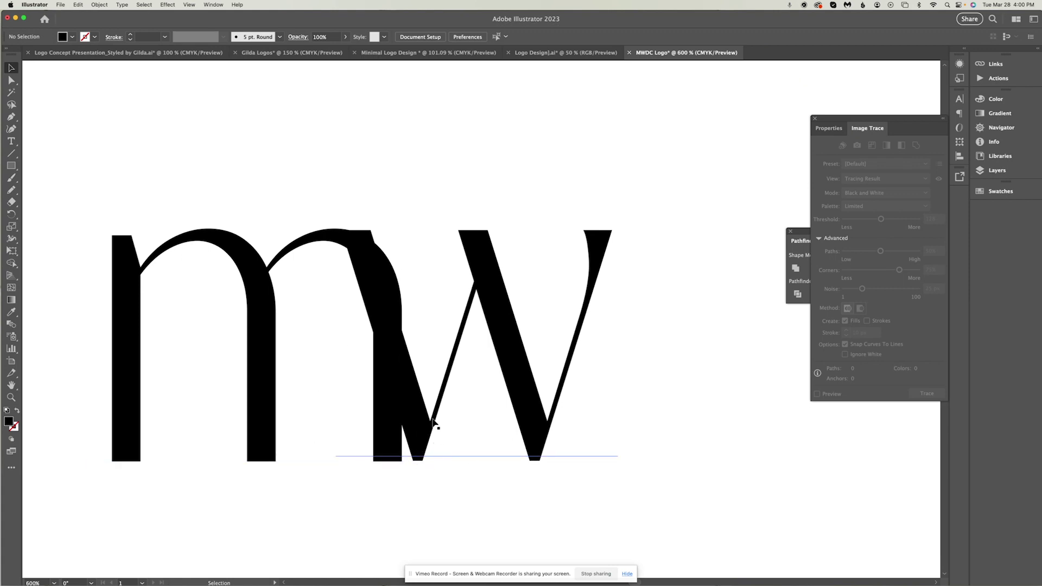
pyautogui.click(481, 355)
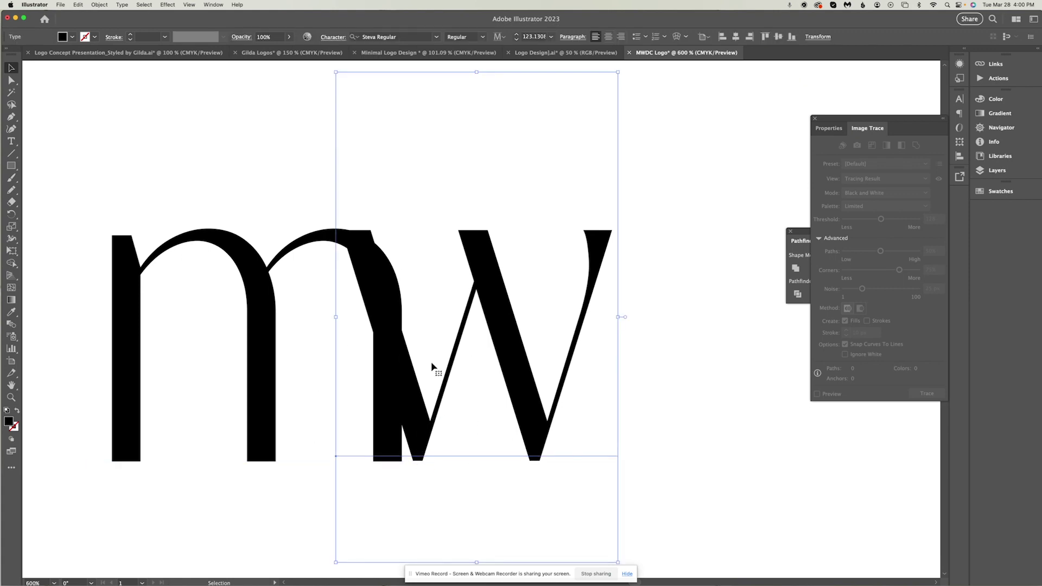
# Convert the lower mark's w to outlines and select the outlined group
pyautogui.rightClick(415, 428)
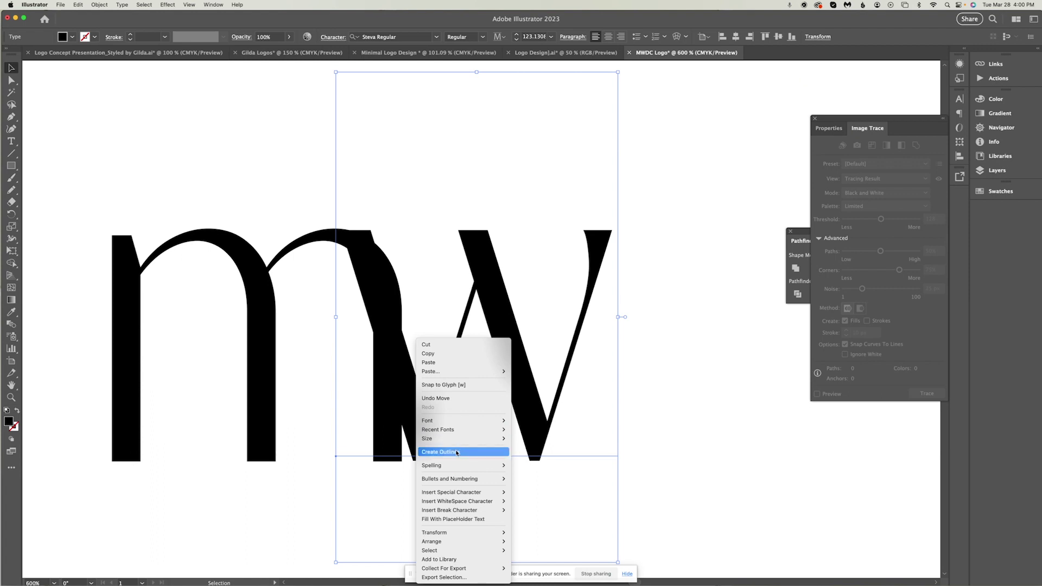
pyautogui.click(455, 449)
pyautogui.click(466, 458)
pyautogui.click(434, 445)
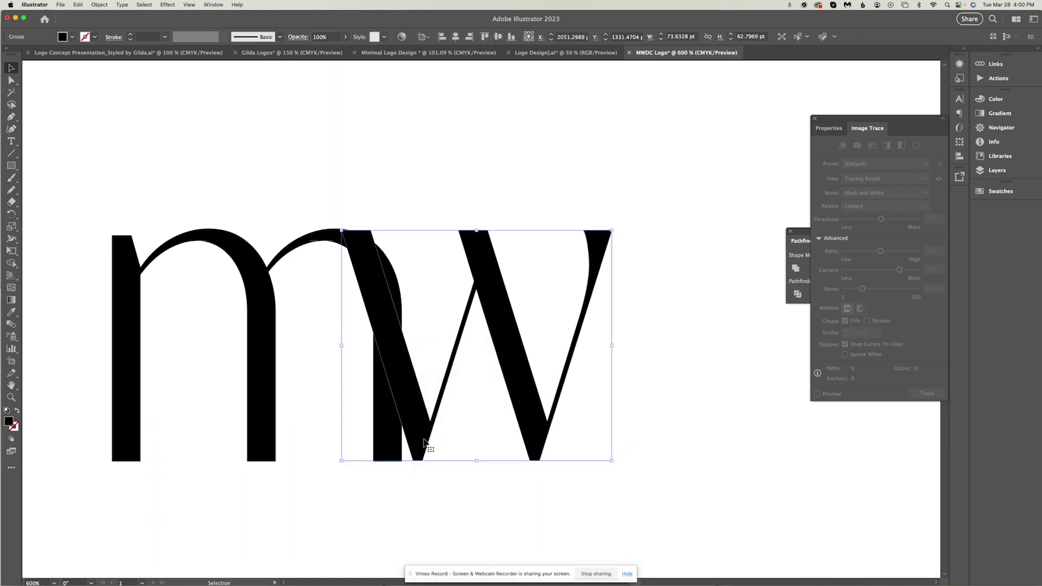
# Cut the w's first thick diagonal at two points with Scissors and delete that piece
pyautogui.moveTo(18, 207); pyautogui.dragTo(41, 213)
pyautogui.press('super+equal')
pyautogui.press('super+equal')
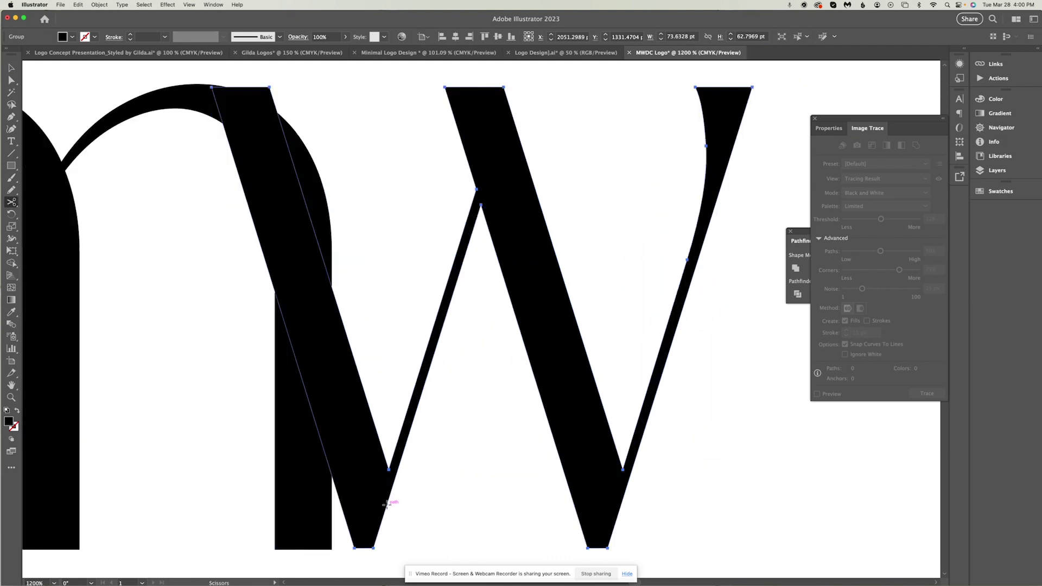
pyautogui.click(388, 468)
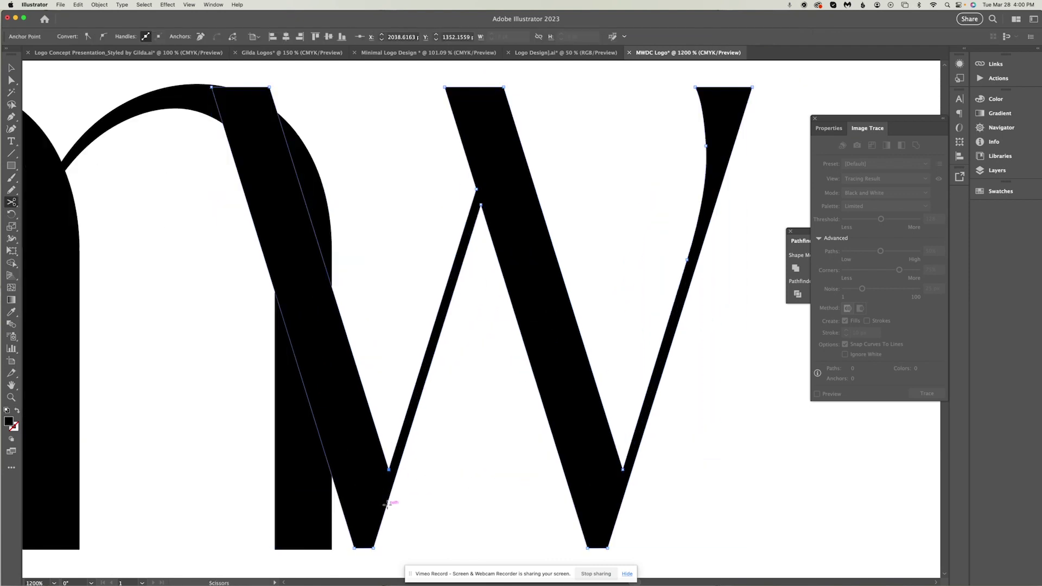
pyautogui.click(385, 504)
pyautogui.click(12, 69)
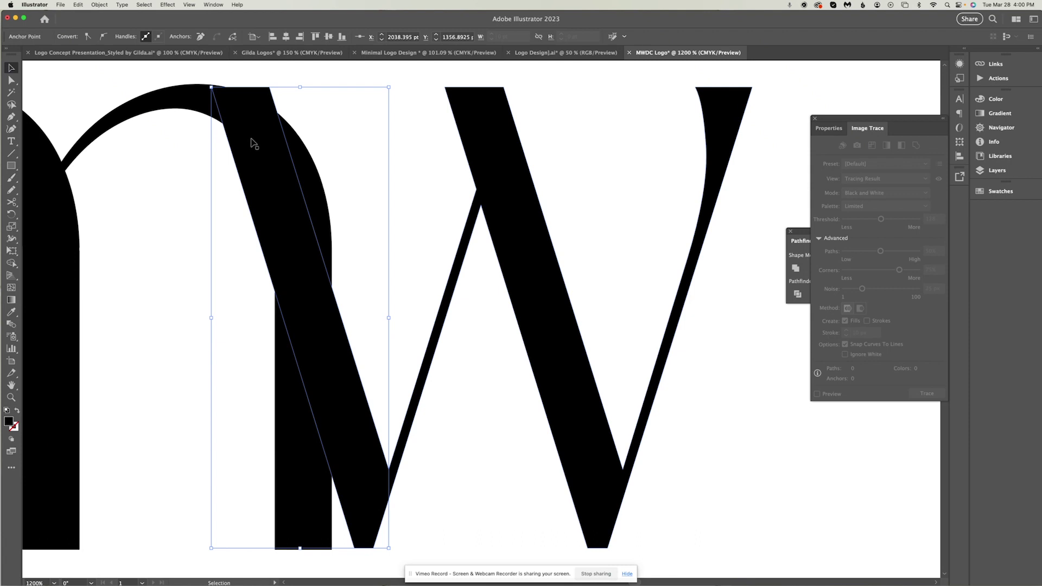
pyautogui.press('Delete')
pyautogui.press('super+minus')
pyautogui.press('super+minus')
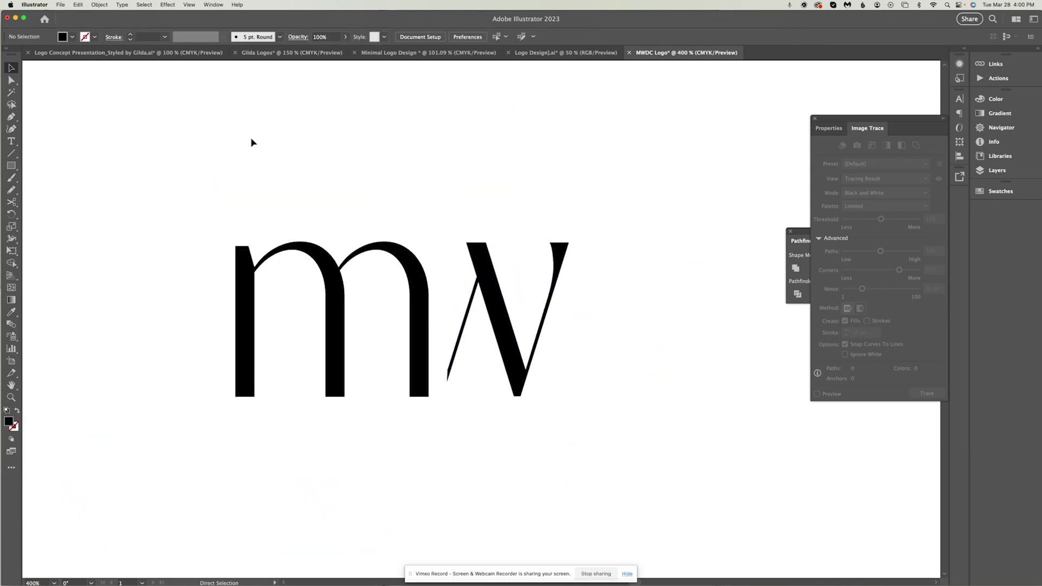
pyautogui.press('super+minus')
pyautogui.press('super+minus')
pyautogui.press('super+minus')
pyautogui.press('super+minus')
pyautogui.press('super+minus')
pyautogui.press('super+minus')
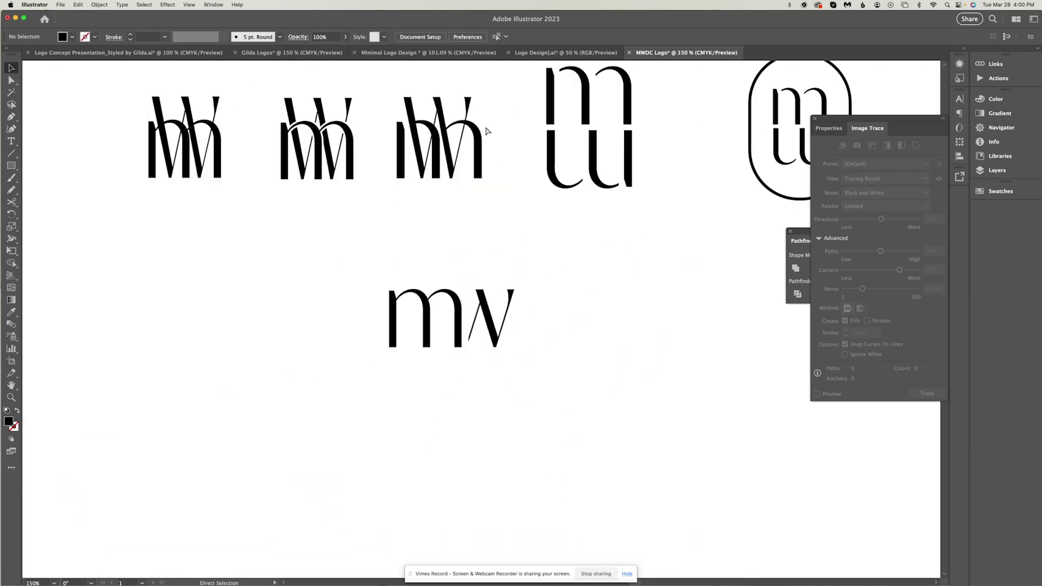
# Shift the trimmed v shape slightly left beside the m
pyautogui.press('super+plus')
pyautogui.press('super+plus')
pyautogui.press('super+plus')
pyautogui.press('super+plus')
pyautogui.press('super+plus')
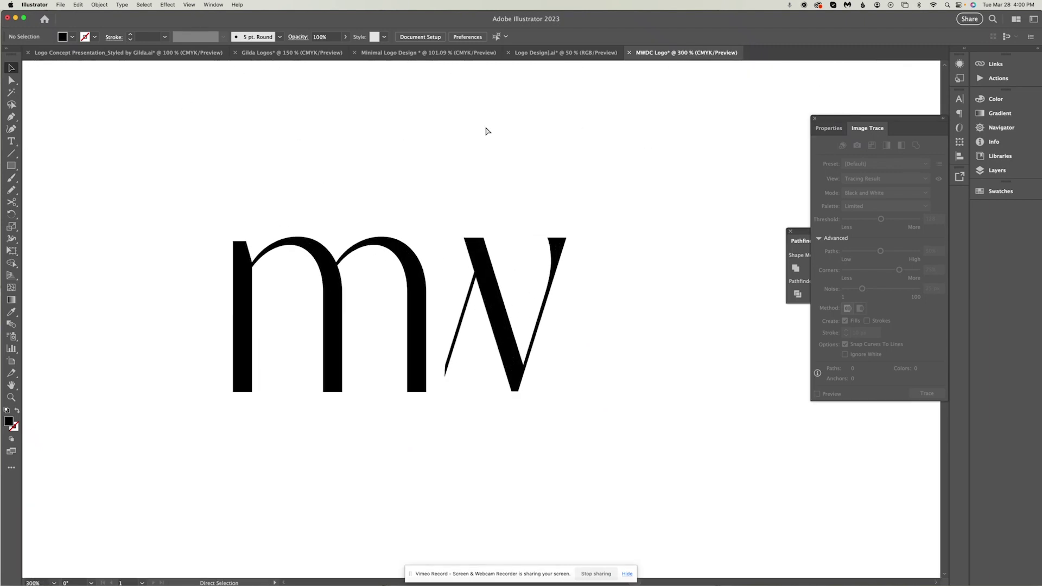
pyautogui.moveTo(475, 267); pyautogui.dragTo(472, 268)
pyautogui.click(624, 312)
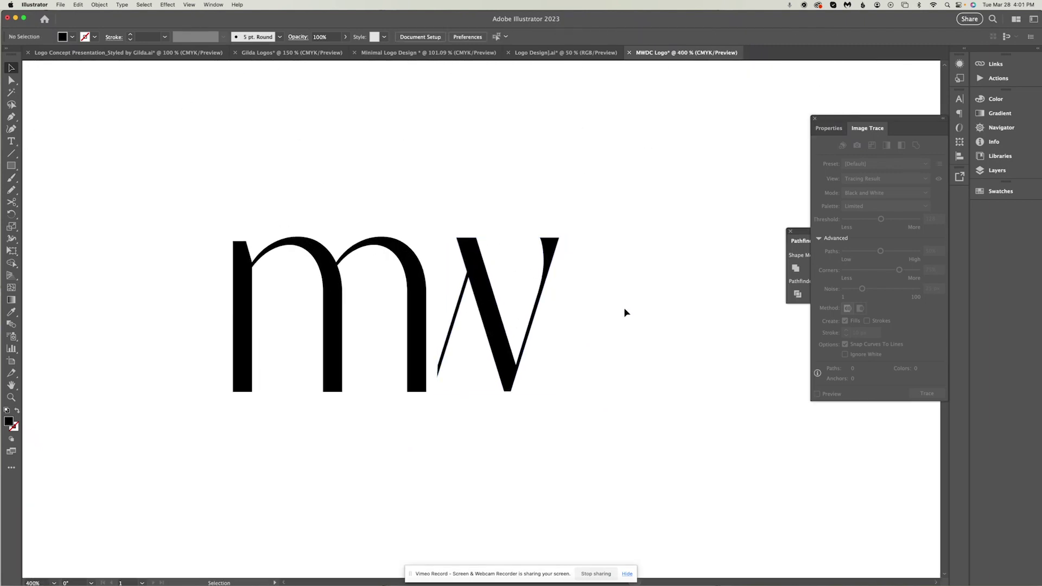
pyautogui.press('super+minus')
pyautogui.press('super+minus')
pyautogui.press('super+minus')
pyautogui.press('super+minus')
pyautogui.press('super+minus')
pyautogui.press('super+minus')
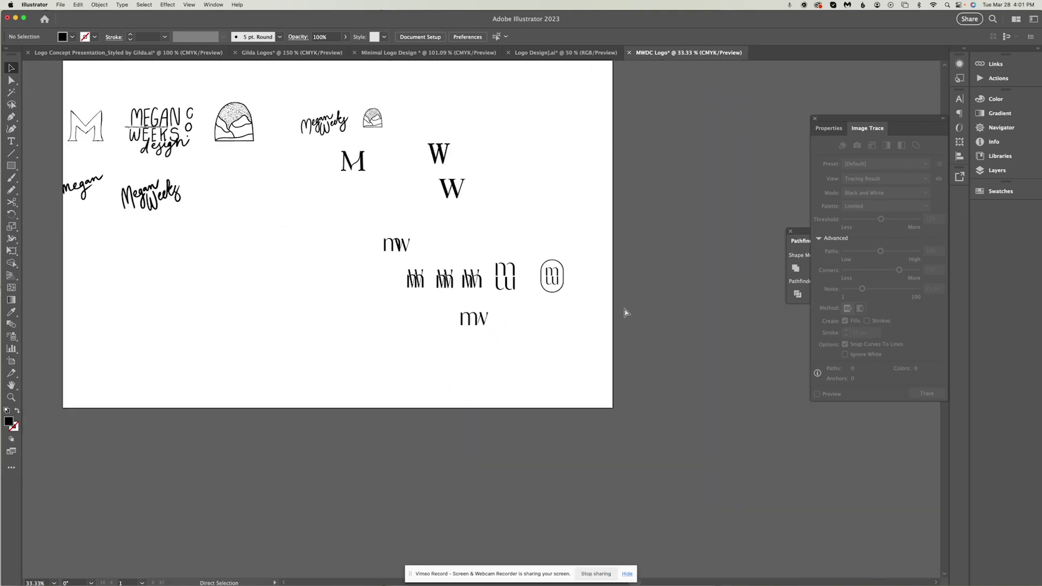
# Drag a copy of the original mw text down below the drafts
pyautogui.press('super+plus')
pyautogui.press('super+plus')
pyautogui.press('super+plus')
pyautogui.press('super+plus')
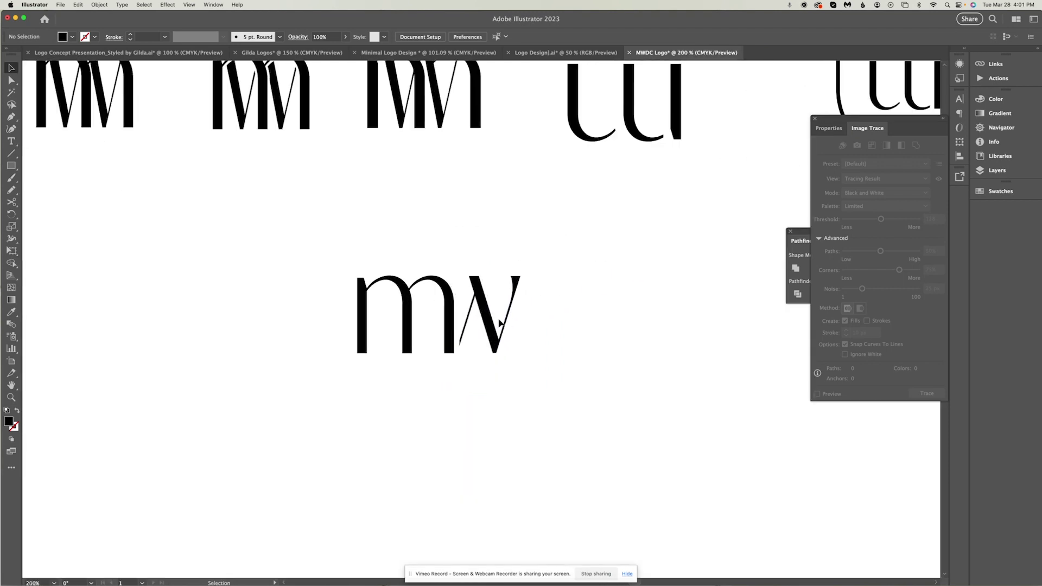
pyautogui.scroll(8, 449, 325)
pyautogui.hscroll(-6, 449, 326)
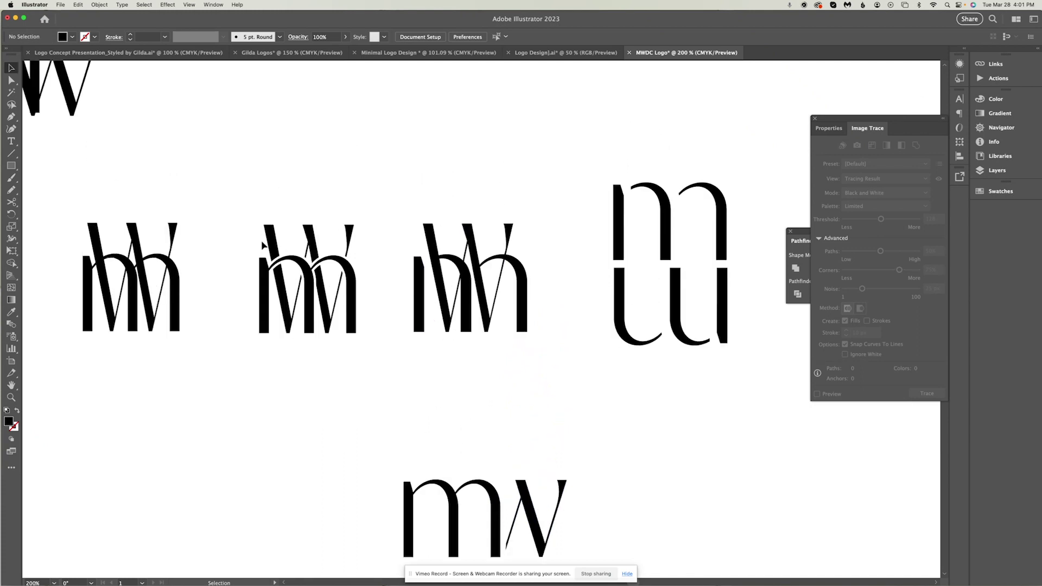
pyautogui.click(204, 121)
pyautogui.scroll(4, 128, 154)
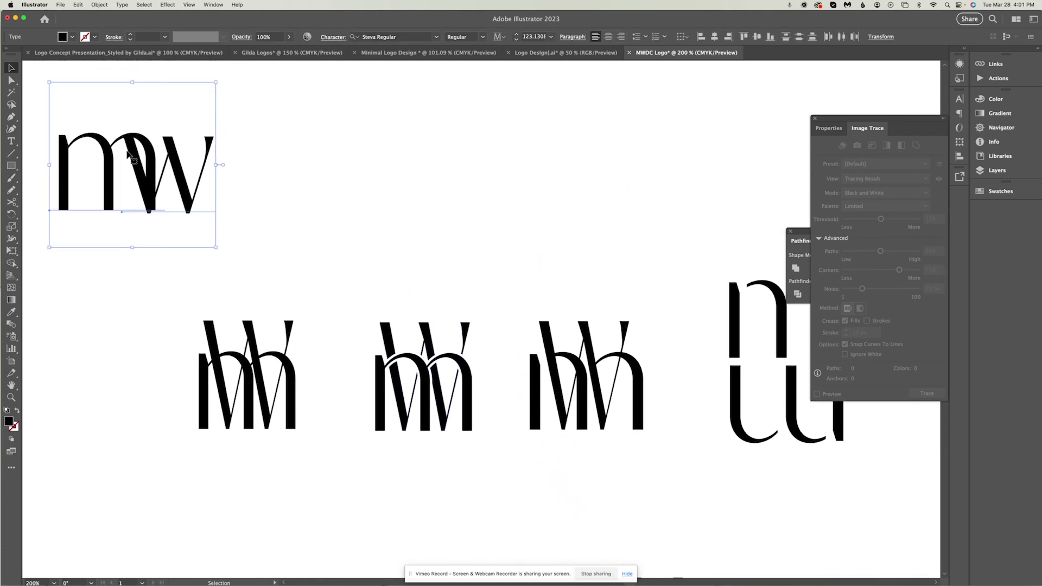
pyautogui.moveTo(98, 160); pyautogui.dragTo(341, 456)
pyautogui.scroll(-3, 332, 476)
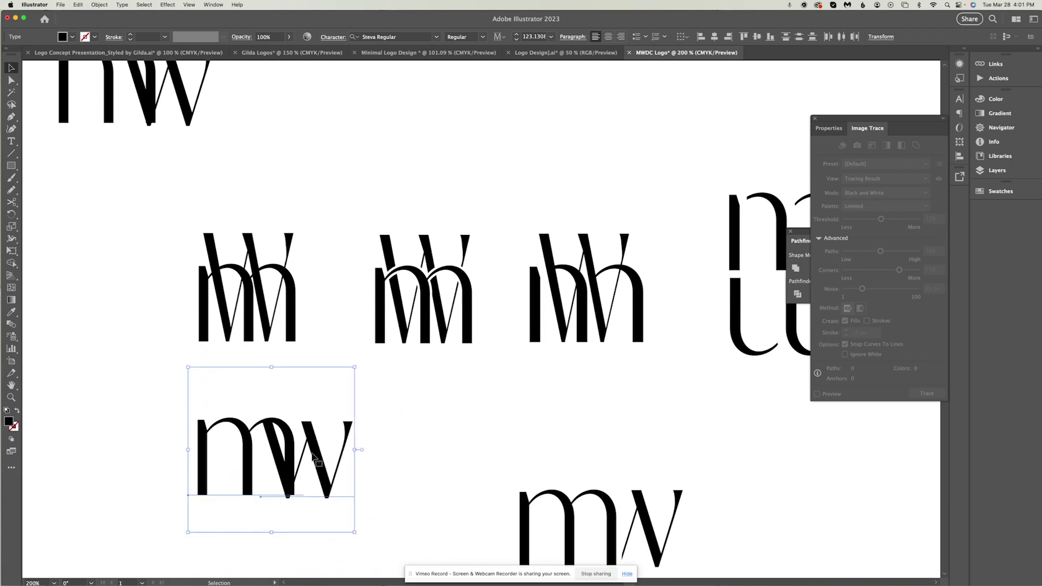
# Move the copy's w slightly right and bring up options for its m
pyautogui.press('super+equal')
pyautogui.hscroll(5, 353, 445)
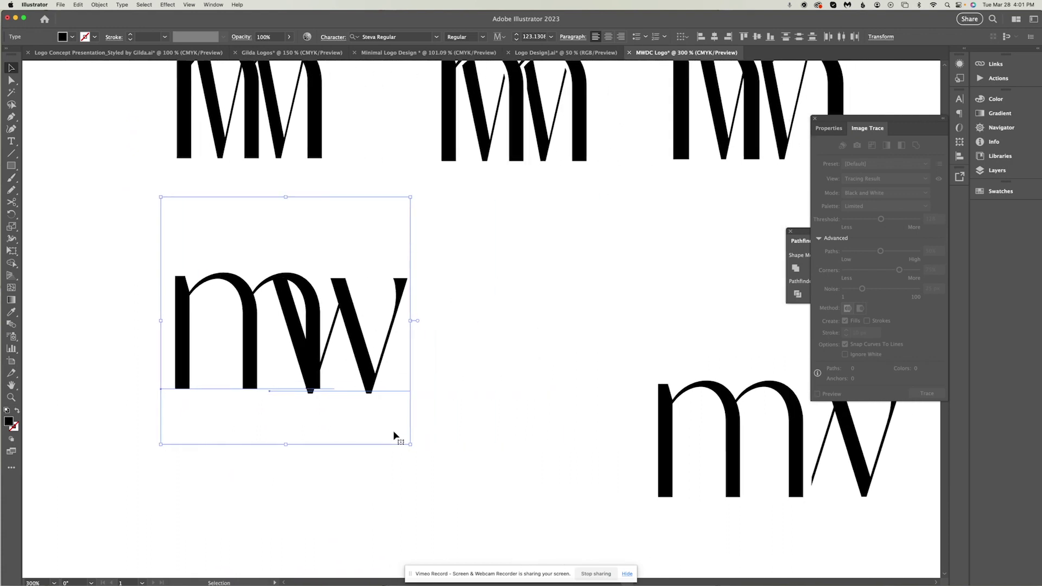
pyautogui.click(456, 366)
pyautogui.moveTo(379, 367); pyautogui.dragTo(392, 365)
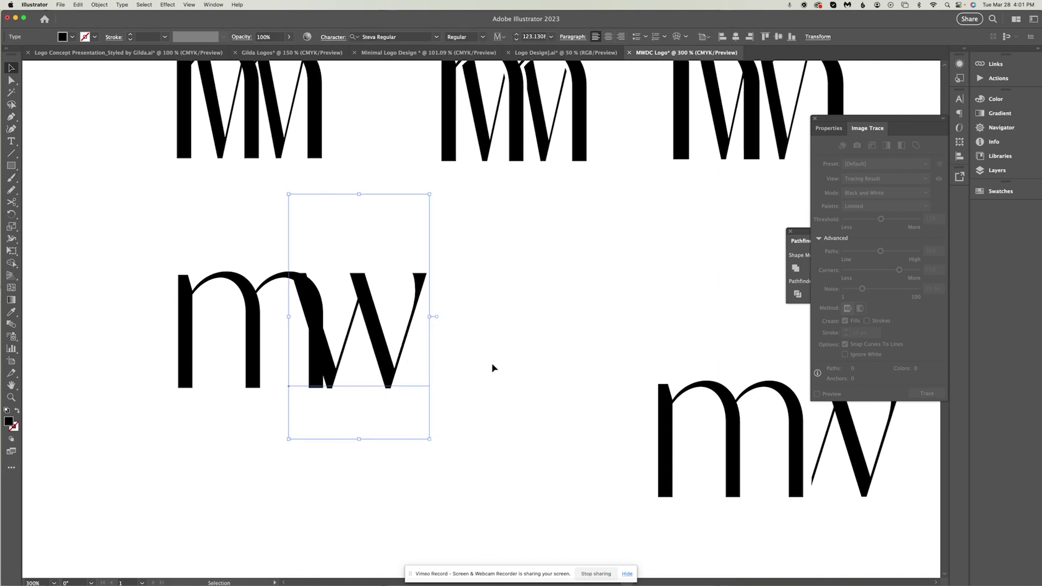
pyautogui.click(493, 365)
pyautogui.click(255, 339)
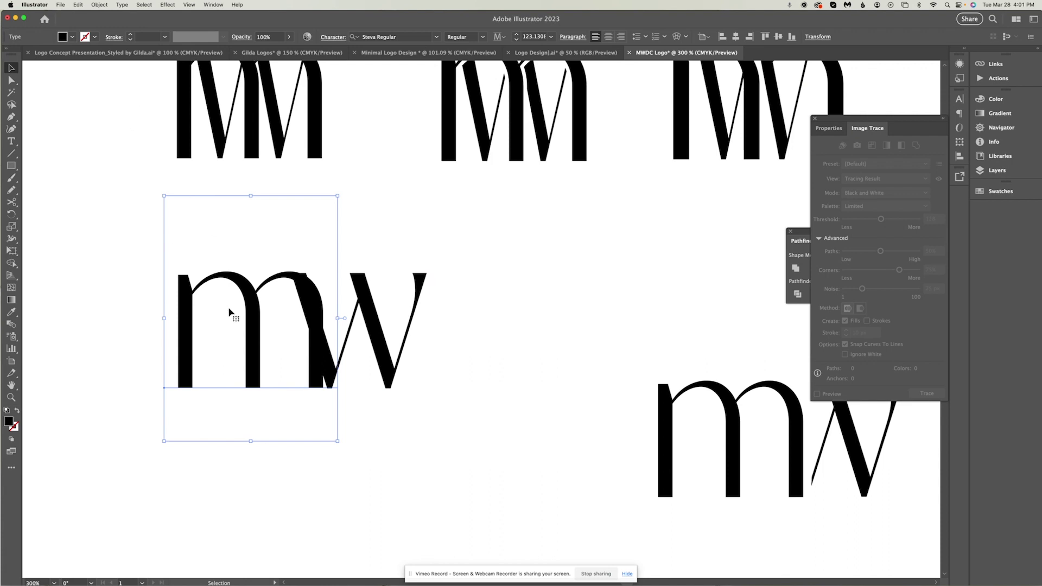
pyautogui.rightClick(242, 311)
# Create outlines on the copy's m and select its outlined group
pyautogui.click(553, 407)
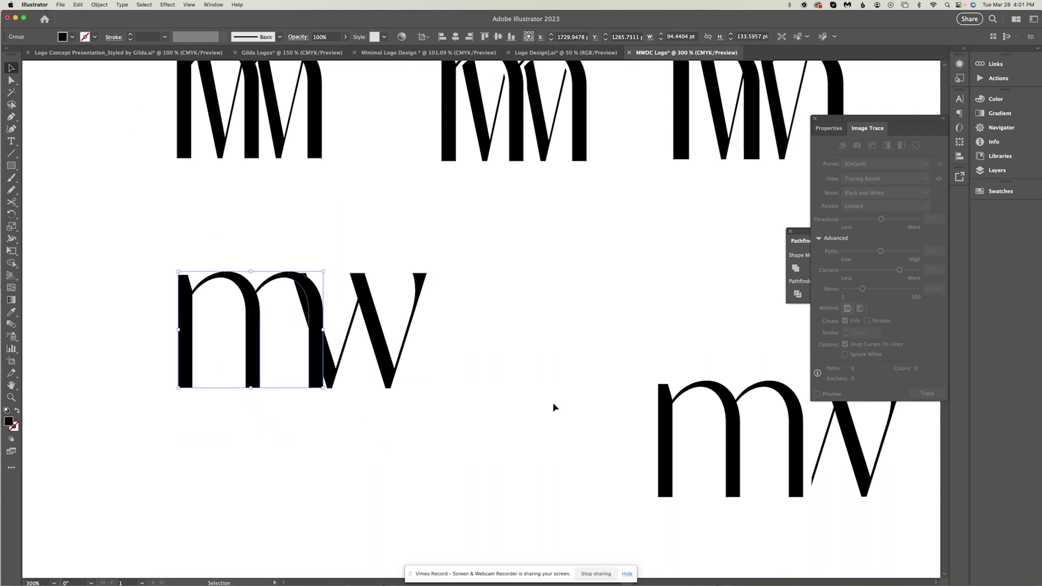
pyautogui.click(313, 299)
pyautogui.press('super+equal')
pyautogui.press('super+equal')
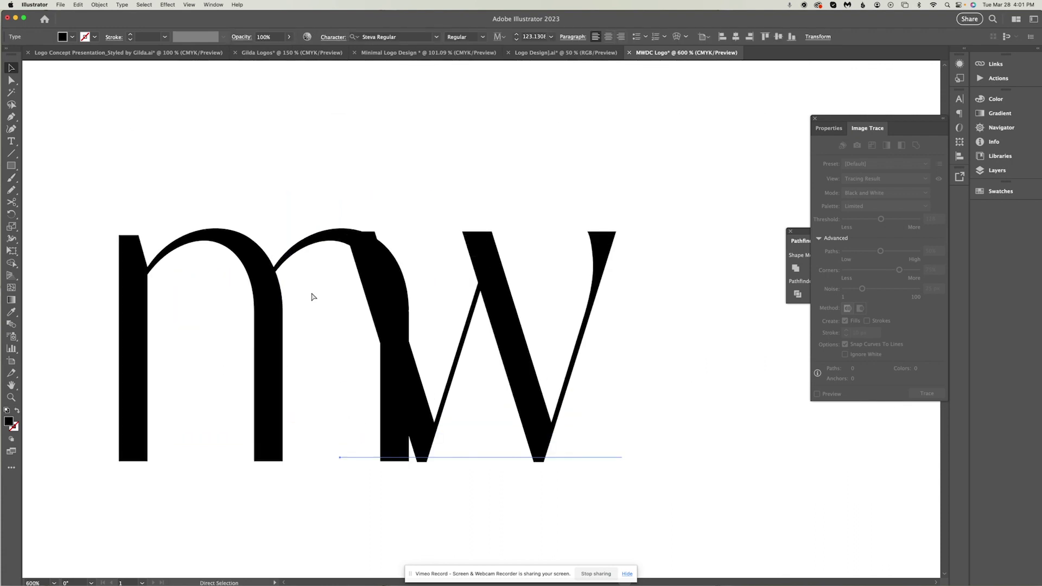
pyautogui.click(358, 239)
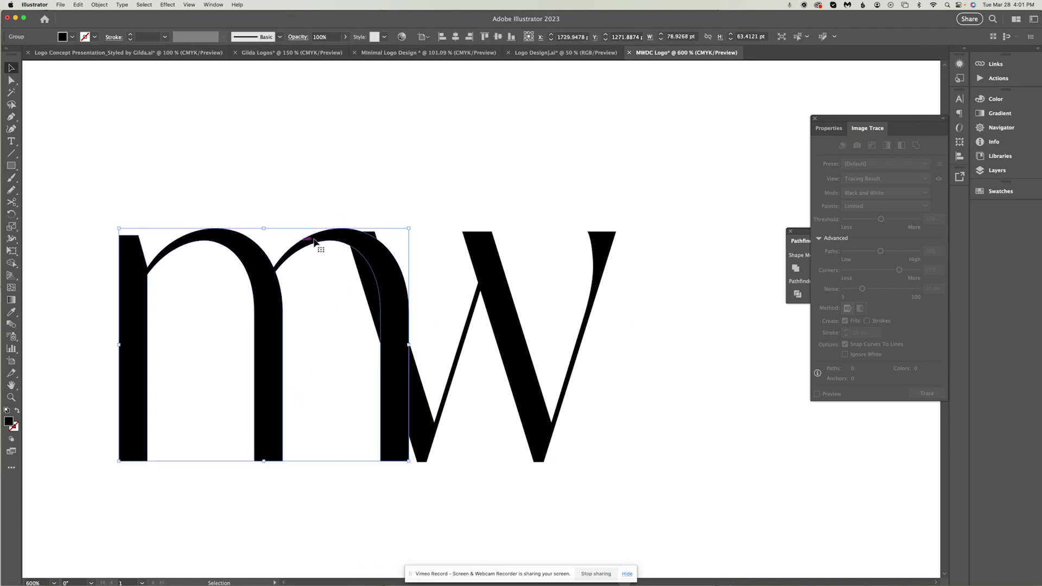
pyautogui.click(11, 203)
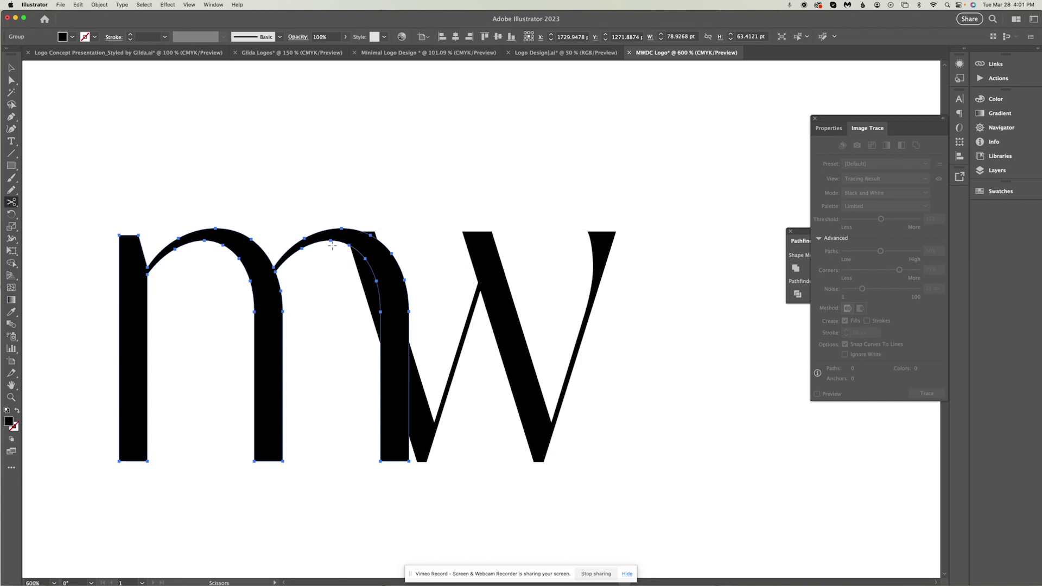
pyautogui.scroll(5, 332, 245)
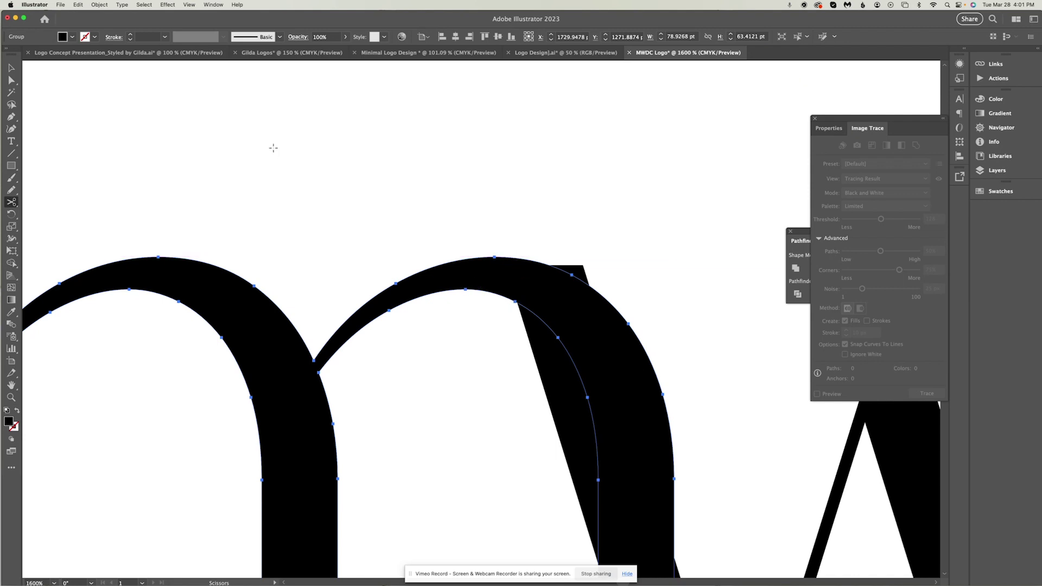
# Nudge the m into place and lower its opacity to 46%
pyautogui.click(11, 67)
pyautogui.moveTo(599, 314); pyautogui.dragTo(608, 314)
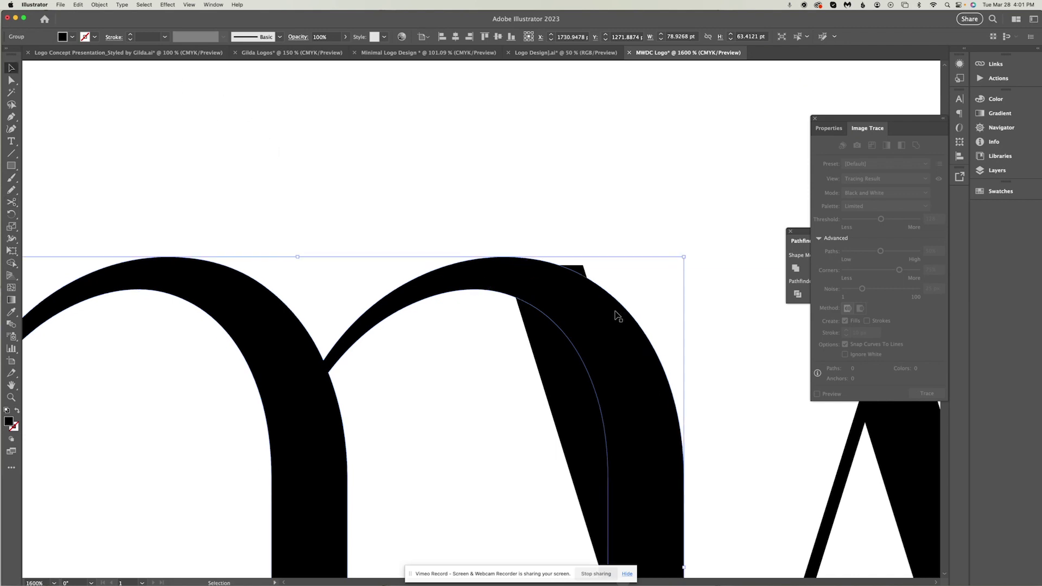
pyautogui.press('Left')
pyautogui.hscroll(3, 662, 313)
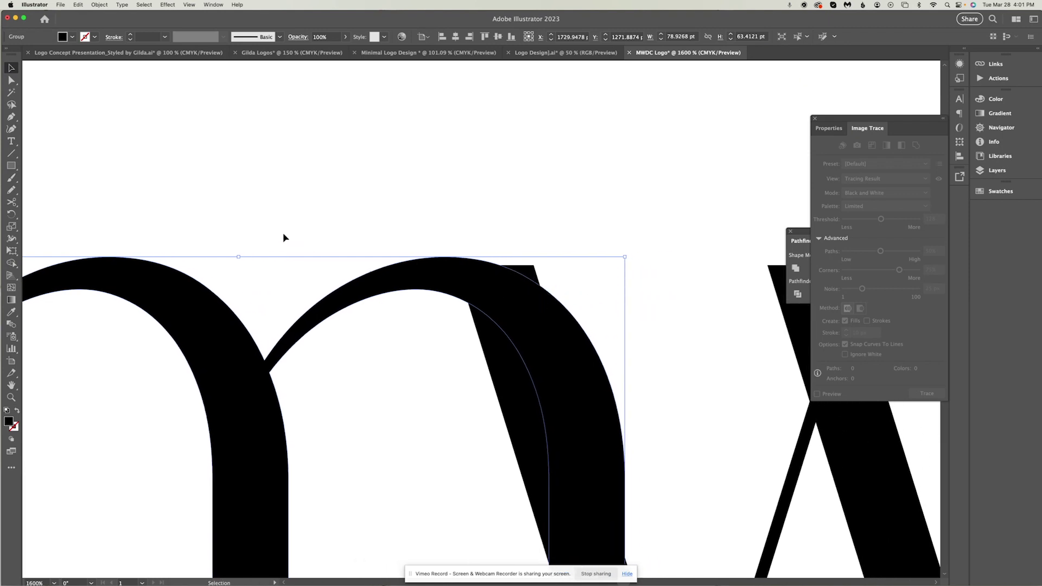
pyautogui.click(345, 37)
pyautogui.moveTo(345, 50); pyautogui.dragTo(323, 51)
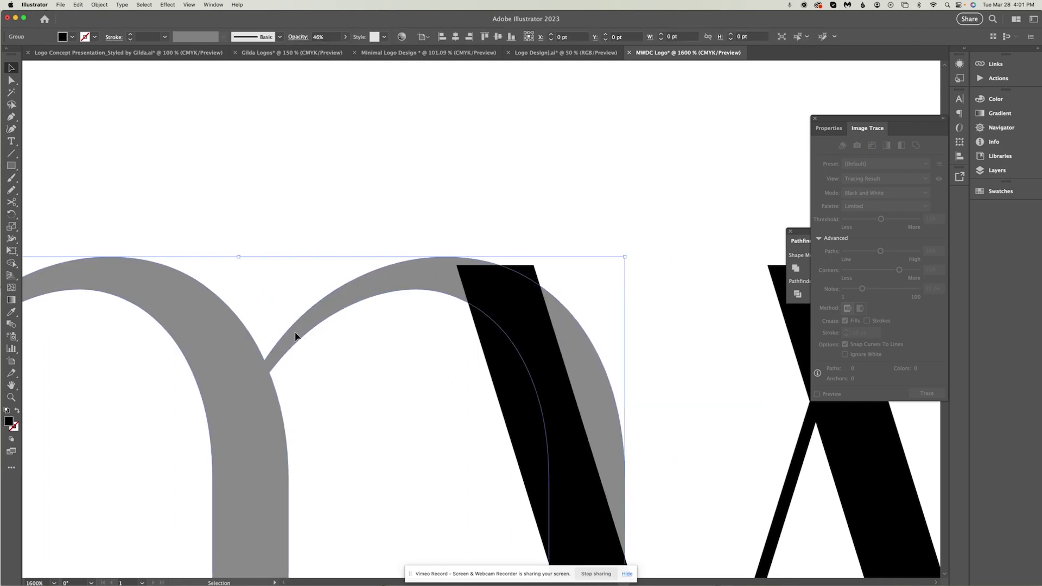
# Cut the m's right arch with Scissors where the w begins and at its inner edge
pyautogui.click(12, 204)
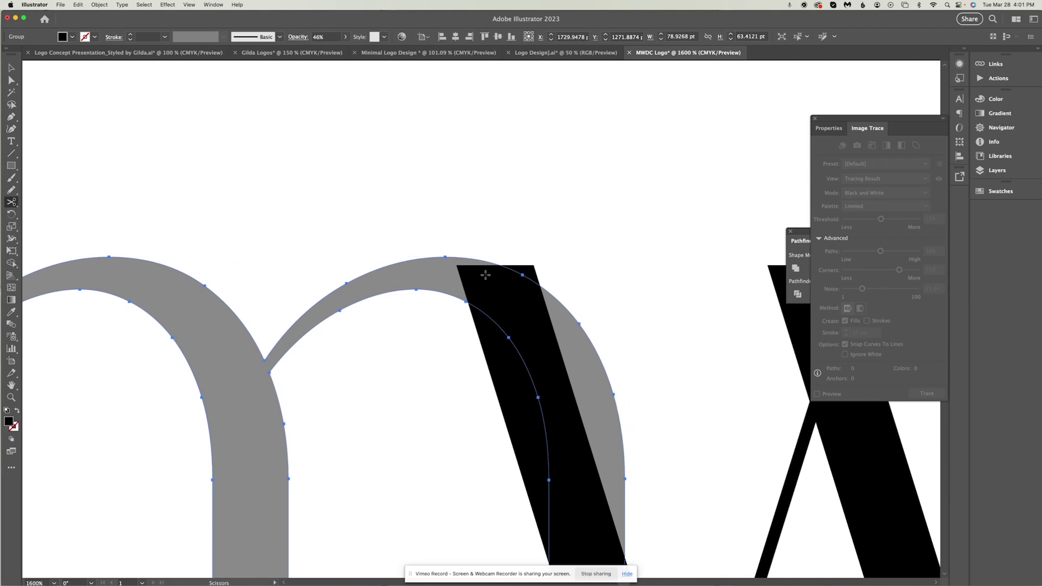
pyautogui.click(458, 258)
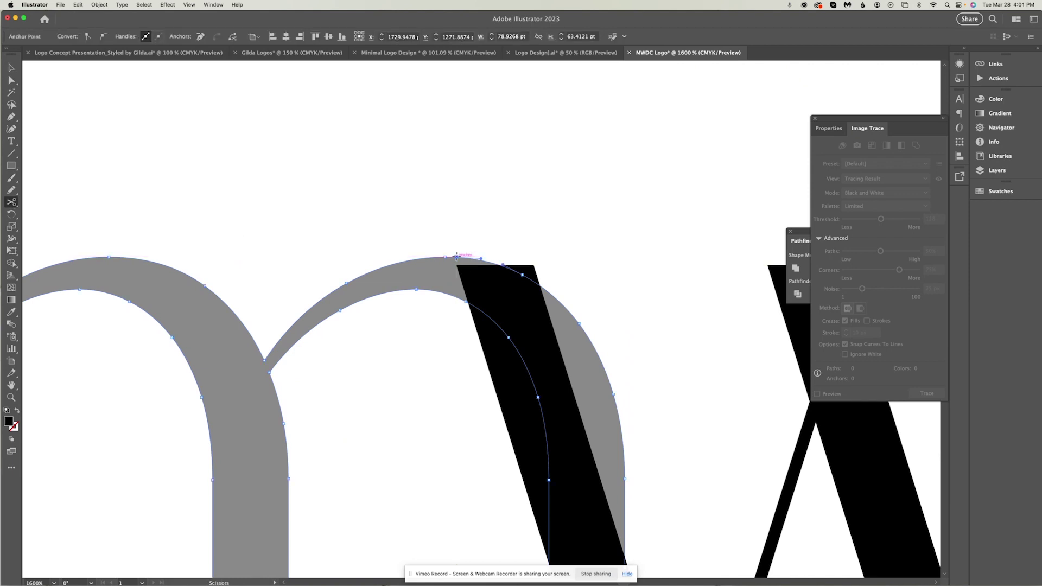
pyautogui.click(469, 302)
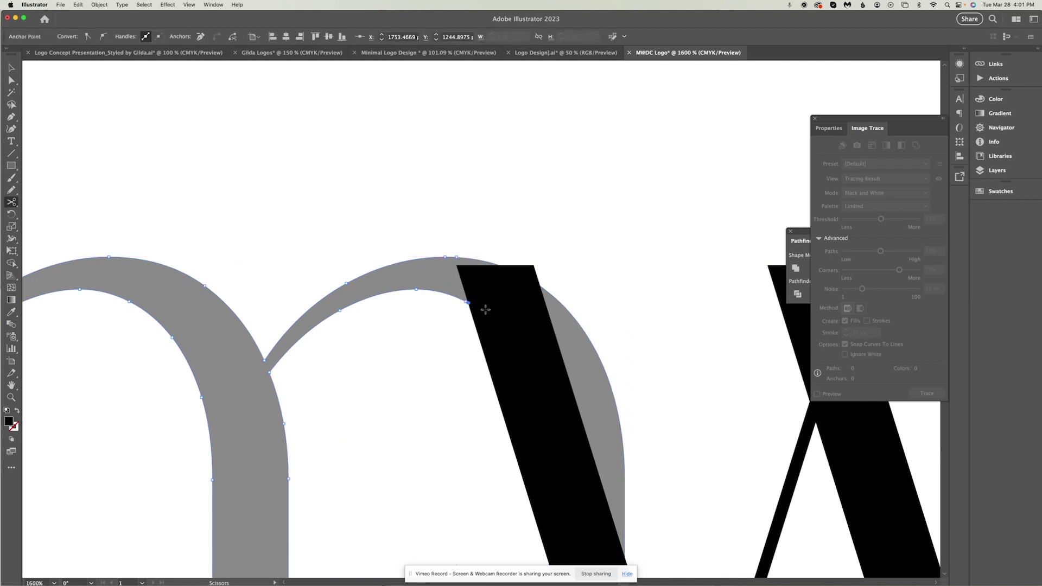
pyautogui.click(12, 68)
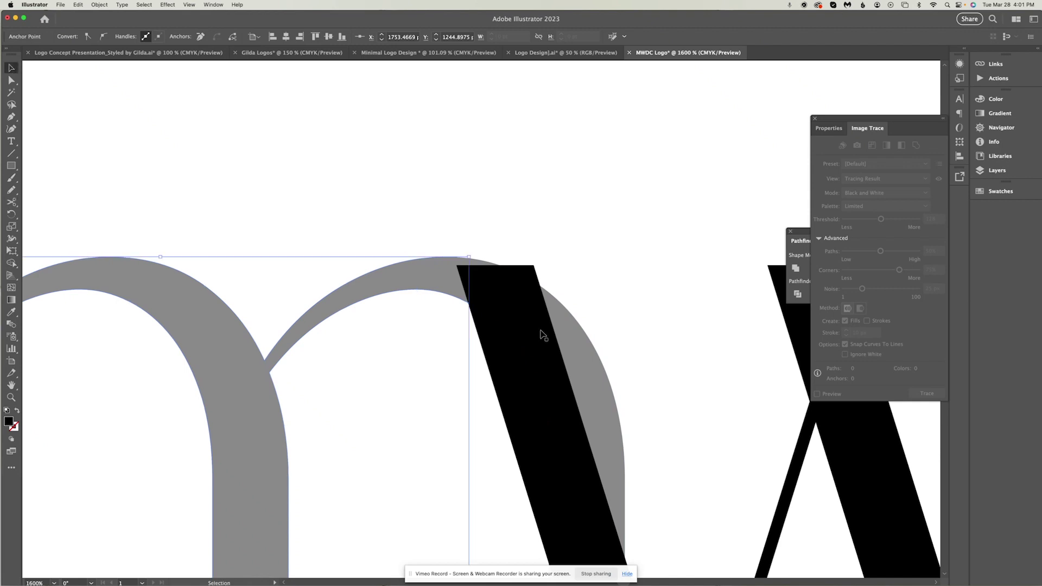
pyautogui.press('t')
pyautogui.click(595, 356)
pyautogui.press('Escape')
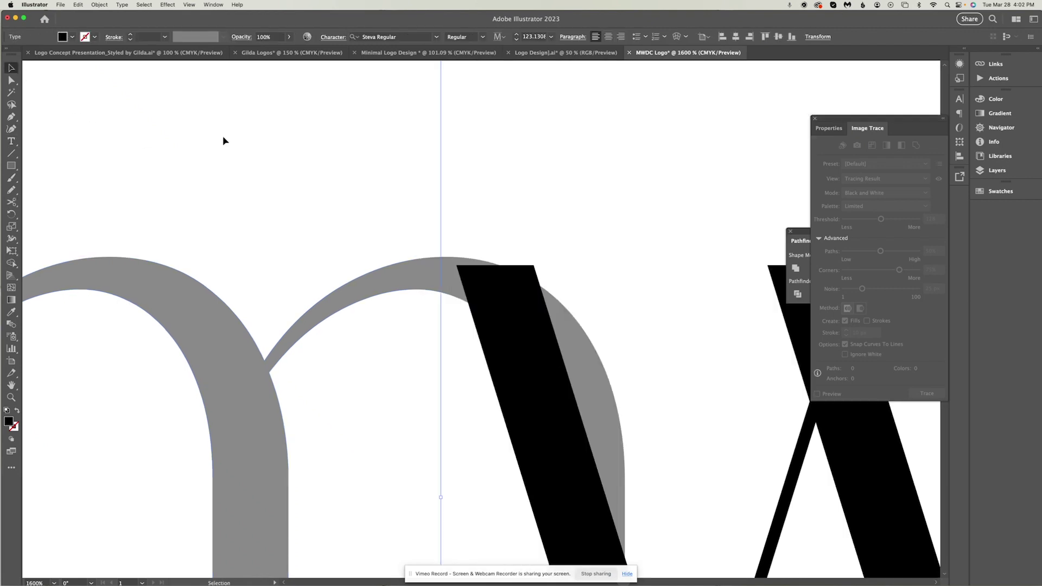
# Convert the w text to outlines and isolate the cut-off arch piece
pyautogui.click(444, 291)
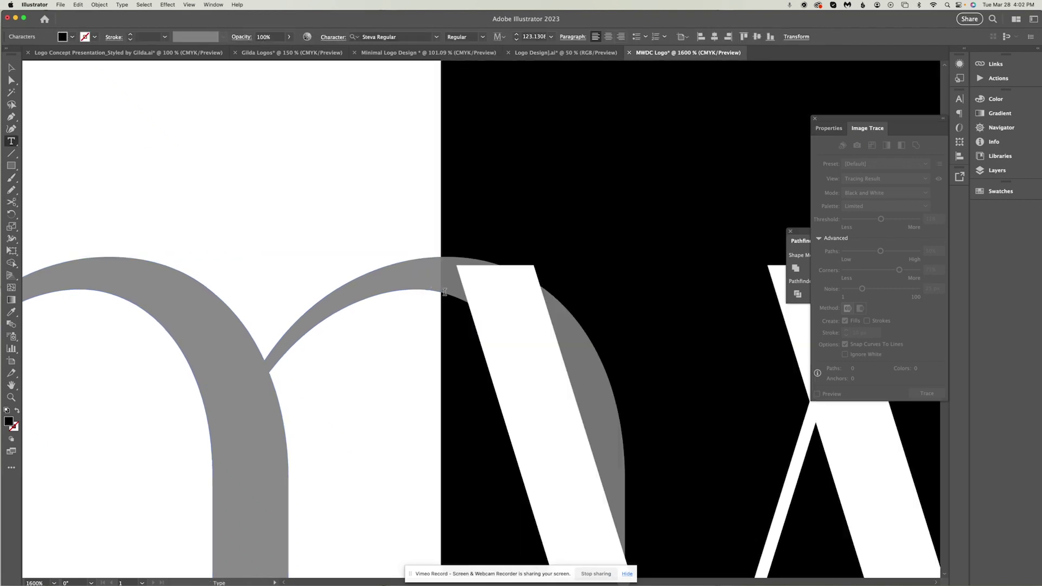
pyautogui.click(11, 68)
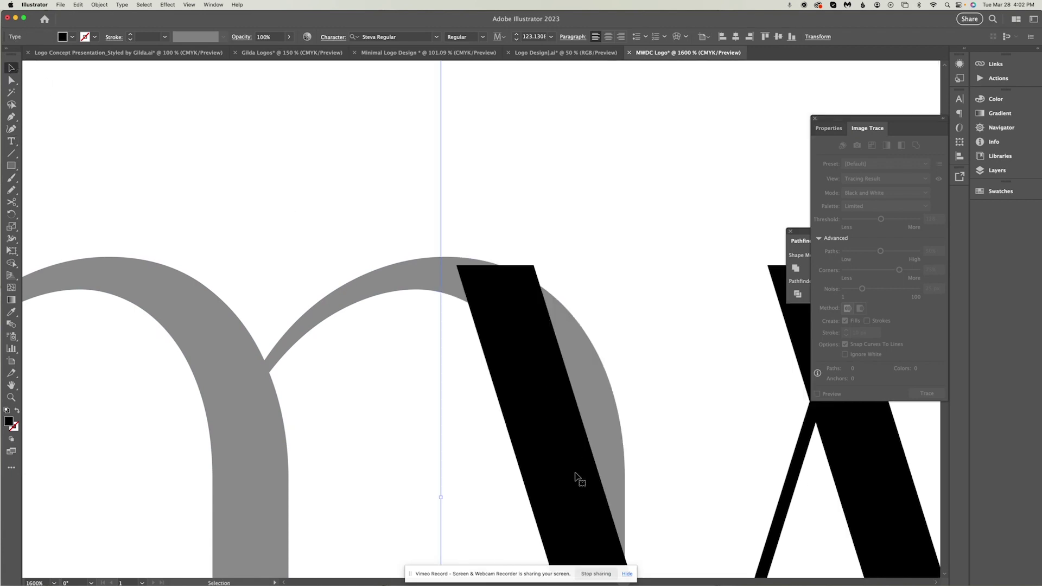
pyautogui.rightClick(560, 455)
pyautogui.click(566, 452)
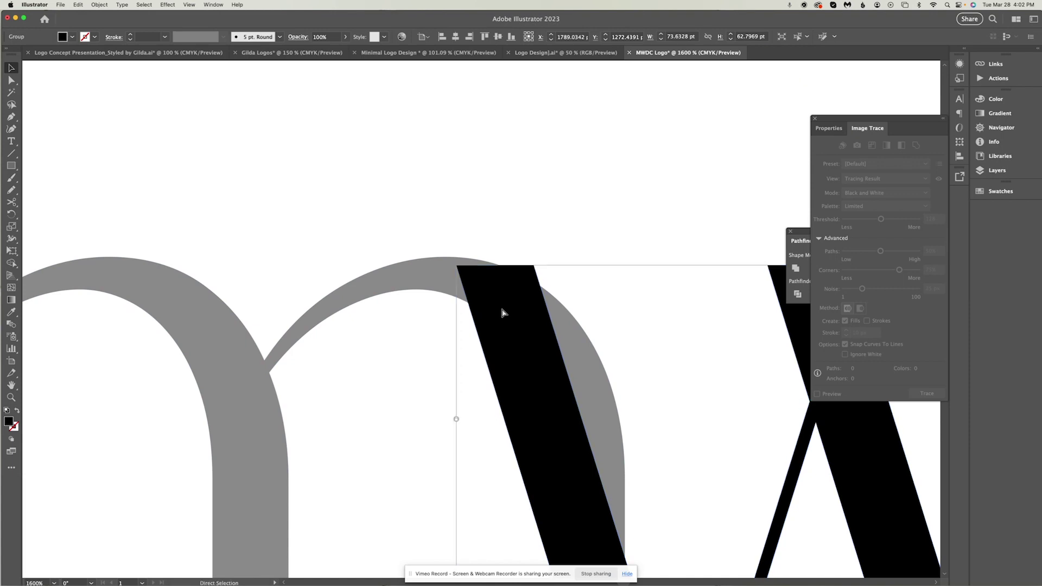
pyautogui.click(426, 280)
pyautogui.doubleClick(587, 342)
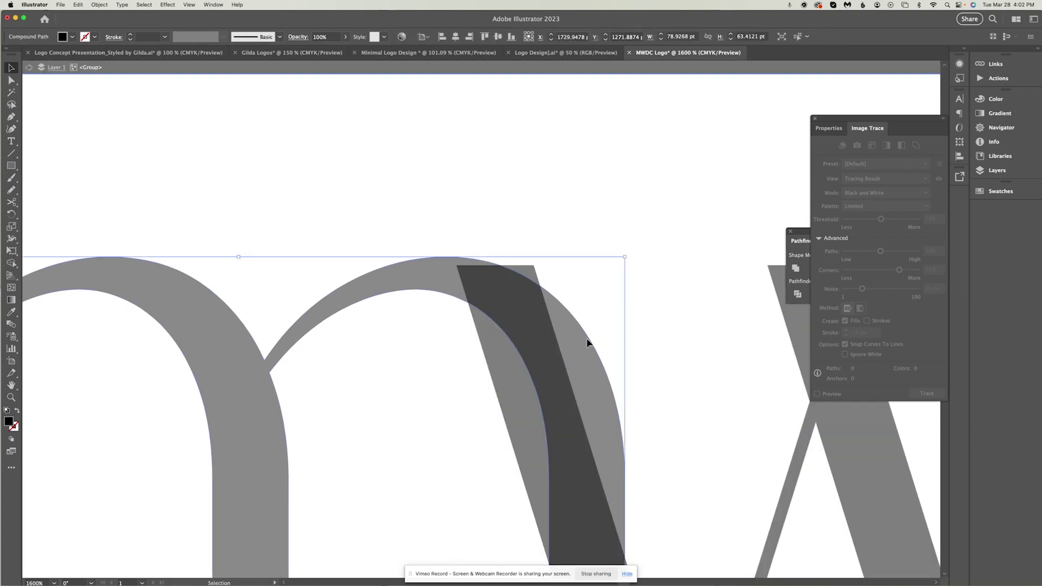
pyautogui.doubleClick(576, 346)
# Delete the cut-off arch piece, exit isolation, and nudge the grey m down and right
pyautogui.press('Delete')
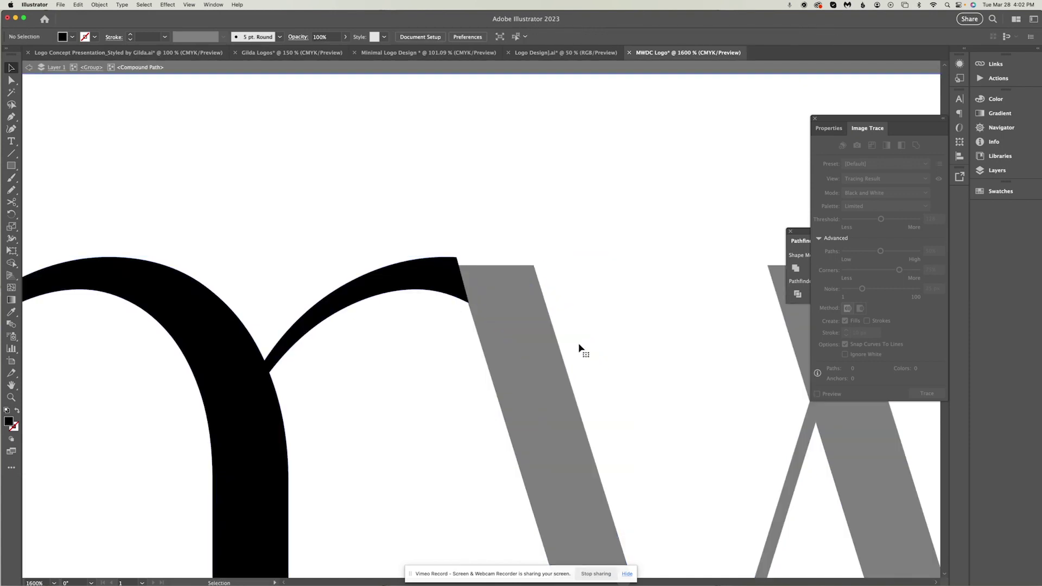
pyautogui.press('super+minus')
pyautogui.press('super+minus')
pyautogui.press('super+minus')
pyautogui.doubleClick(604, 252)
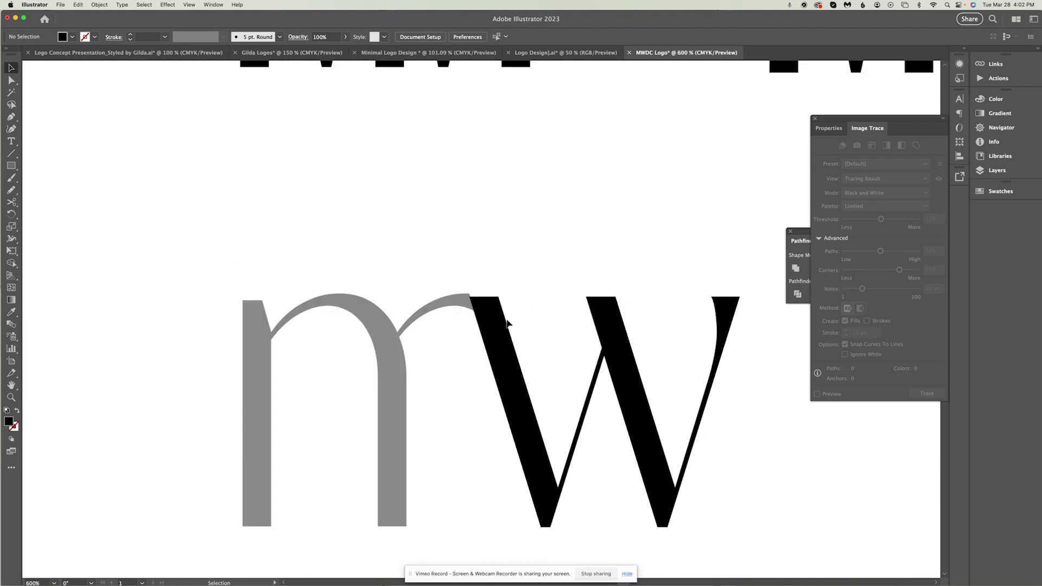
pyautogui.click(451, 309)
pyautogui.press('Down')
pyautogui.press('Right')
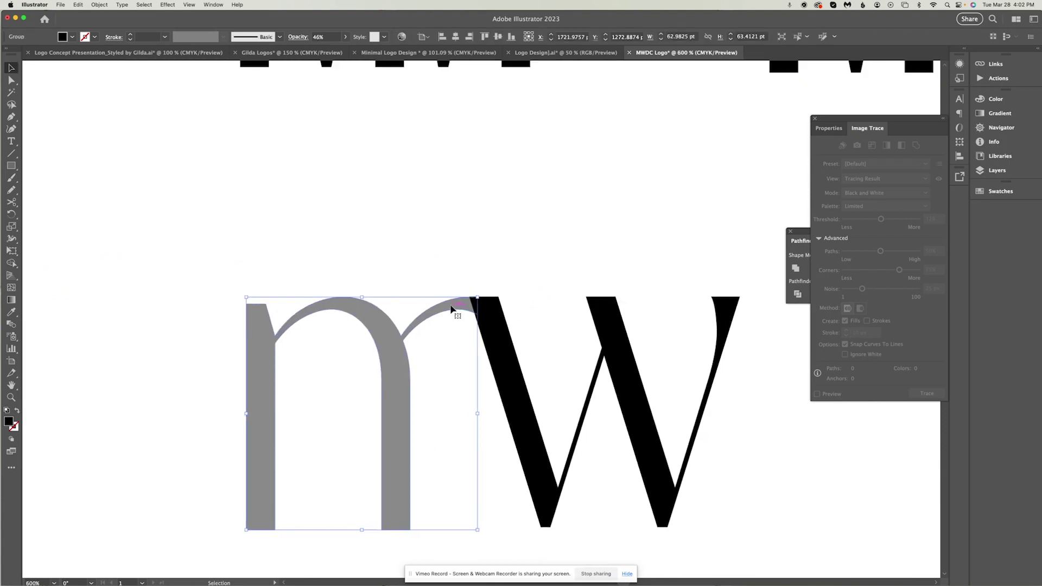
pyautogui.click(483, 273)
pyautogui.press('super+plus')
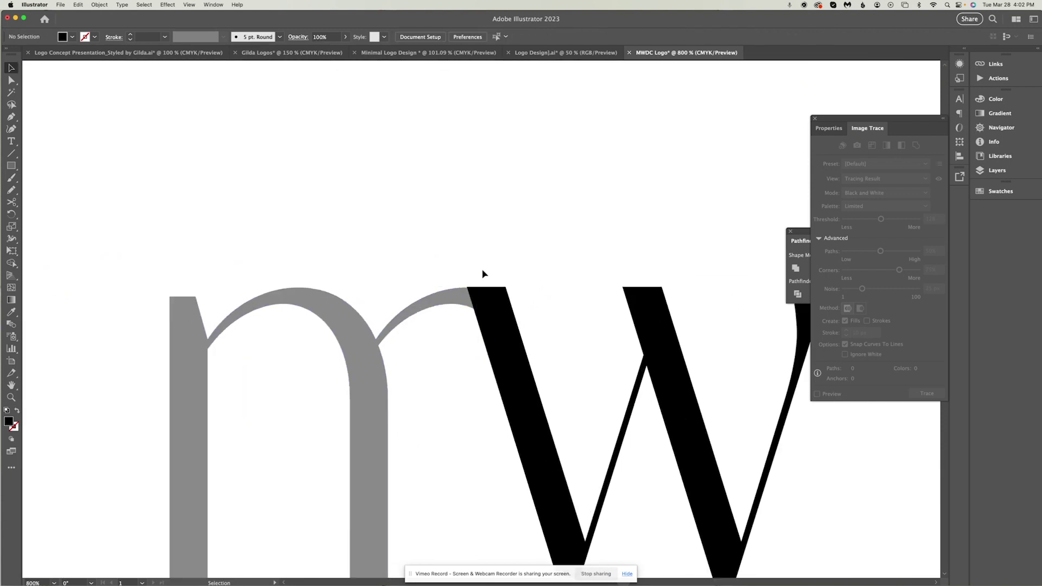
# Align the w's bottom with the grey m's bottom using Vertical Align Bottom
pyautogui.press('super+a')
pyautogui.press('v')
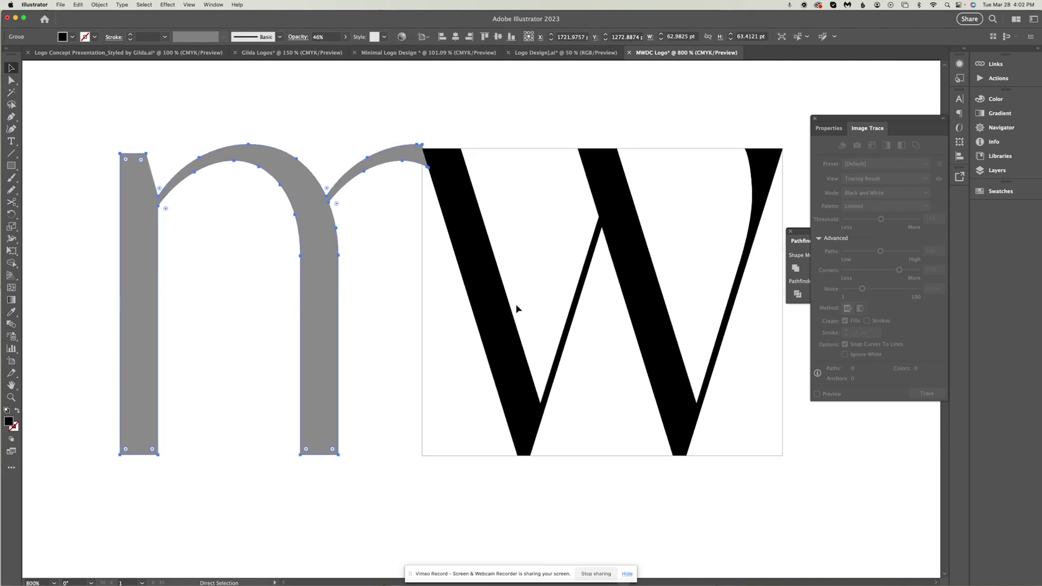
pyautogui.click(328, 435)
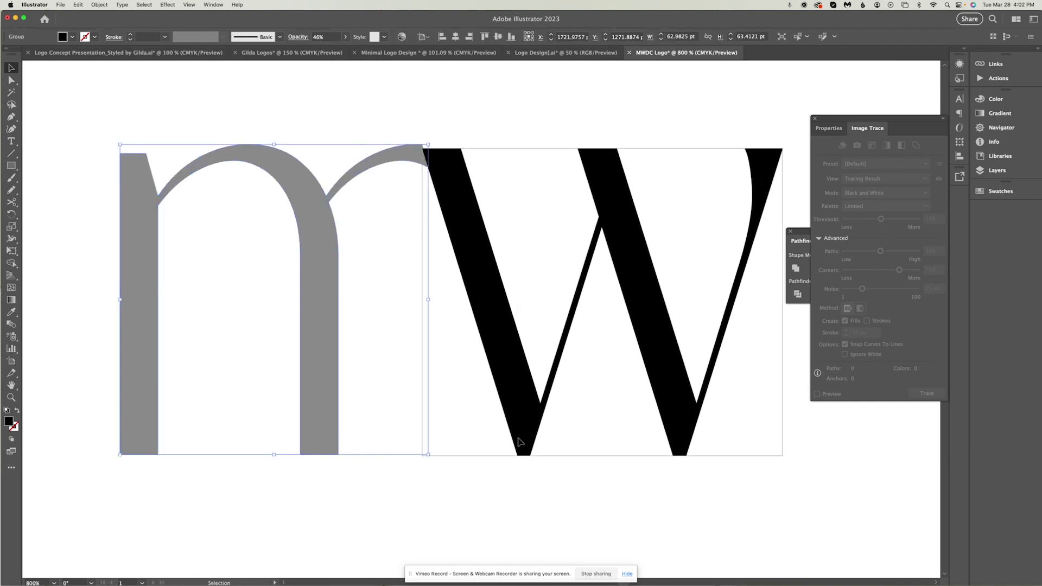
pyautogui.press('super+shift+a')
pyautogui.click(419, 228)
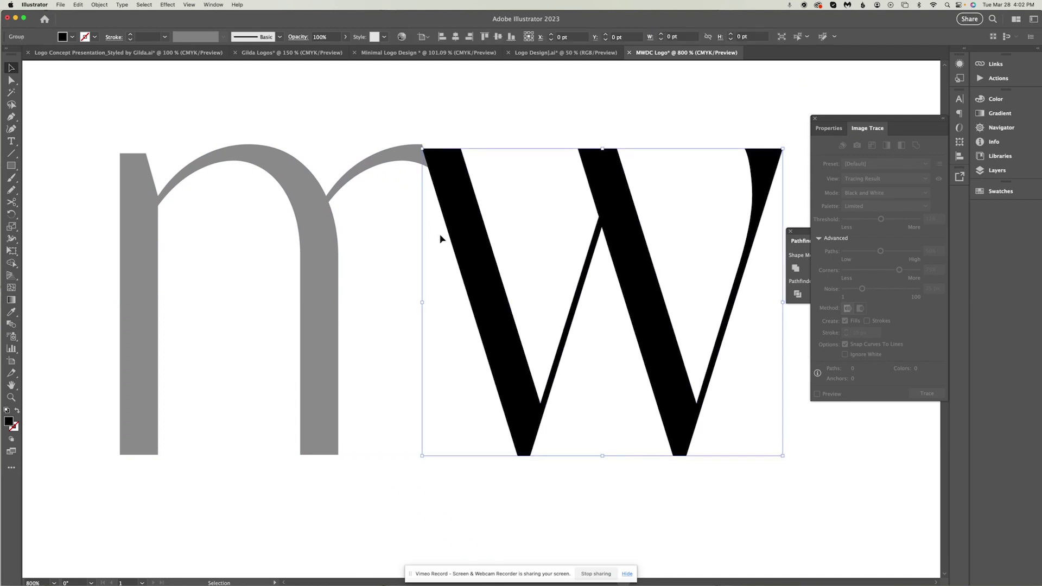
pyautogui.keyDown('shift'); pyautogui.click(318, 364); pyautogui.keyUp('shift')
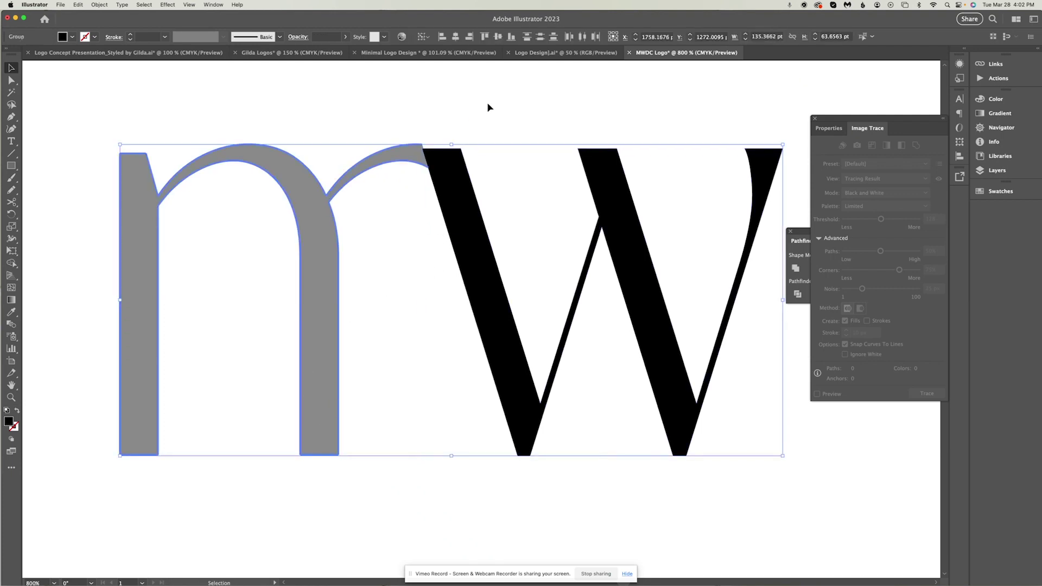
pyautogui.click(512, 39)
pyautogui.click(522, 107)
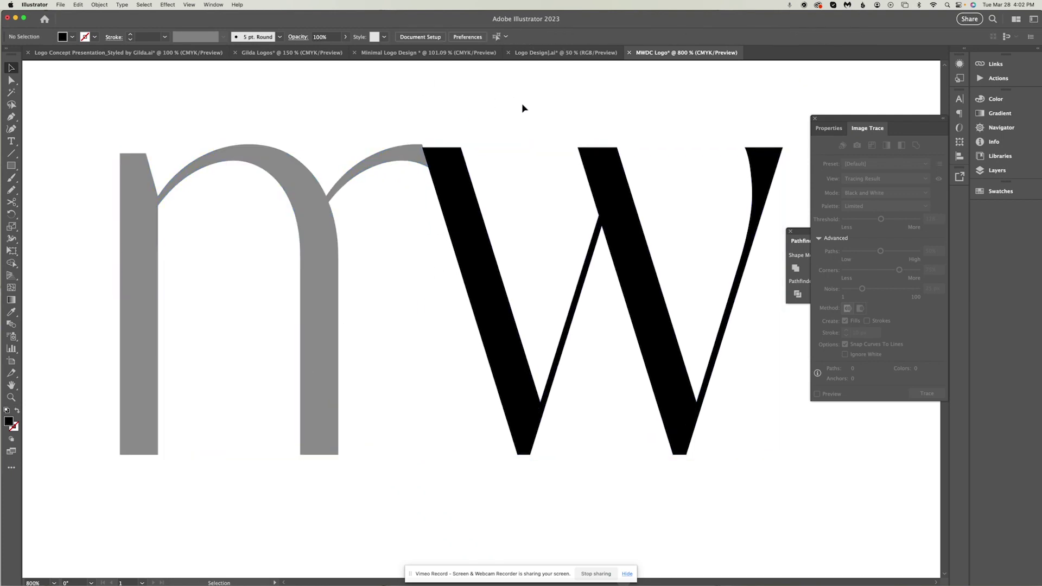
pyautogui.click(464, 175)
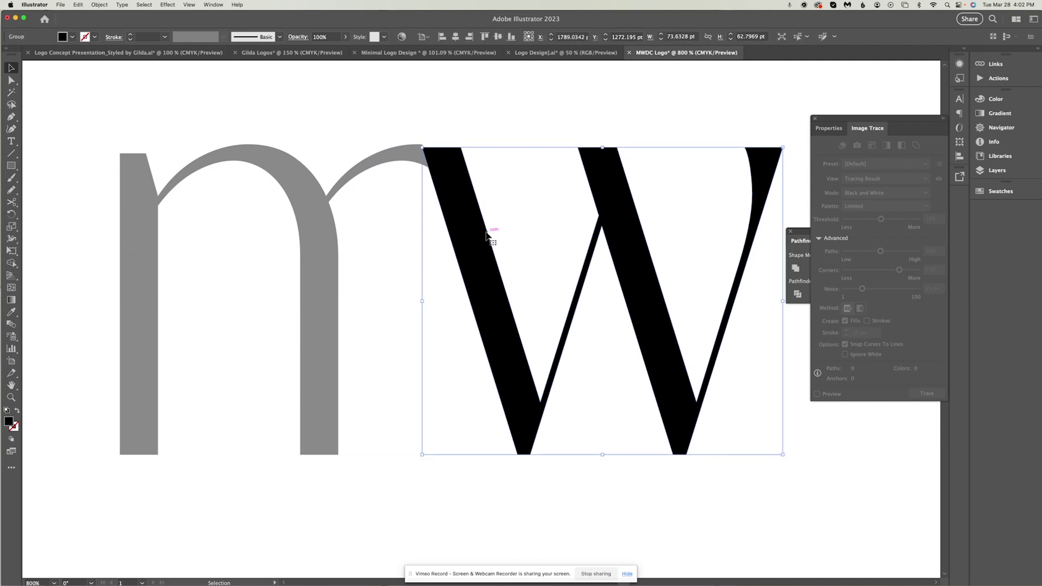
# Round the top-right corner of the w's first stroke with the Live Corner widget
pyautogui.press('super+equal')
pyautogui.press('super+equal')
pyautogui.press('super+equal')
pyautogui.press('super+equal')
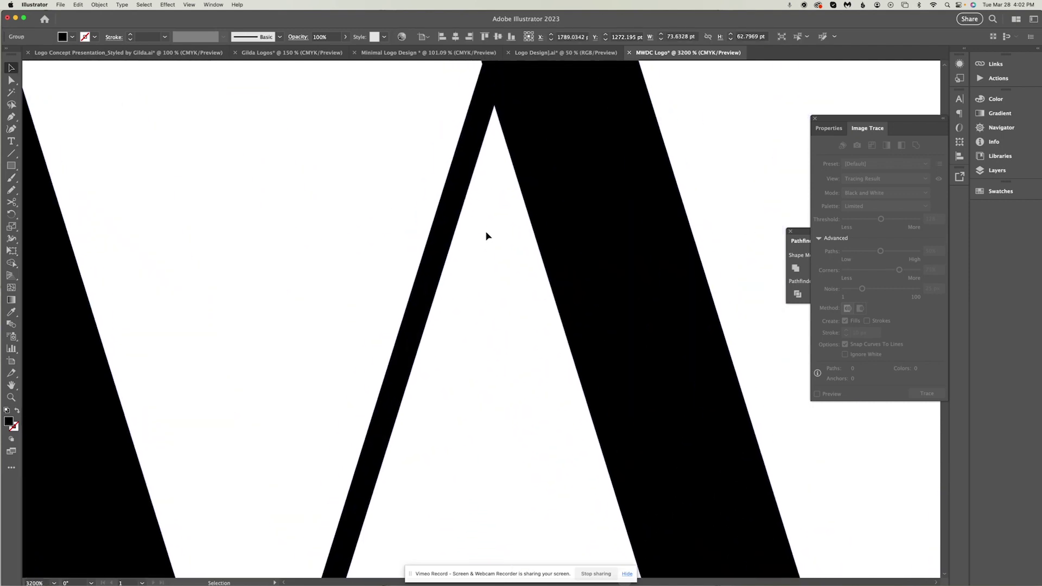
pyautogui.scroll(5, 486, 236)
pyautogui.hscroll(-5, 486, 236)
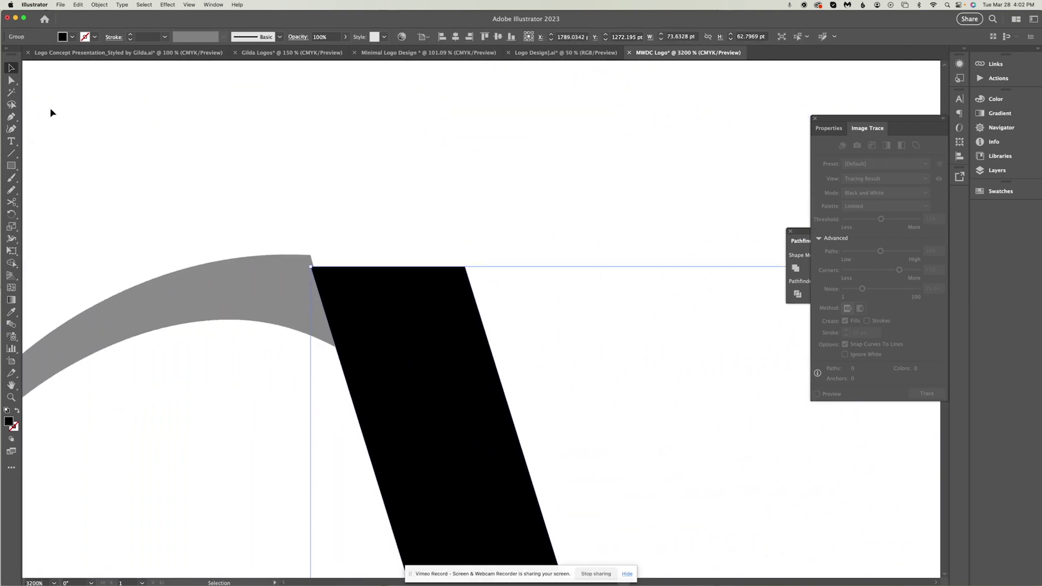
pyautogui.click(16, 83)
pyautogui.moveTo(312, 268); pyautogui.dragTo(304, 259)
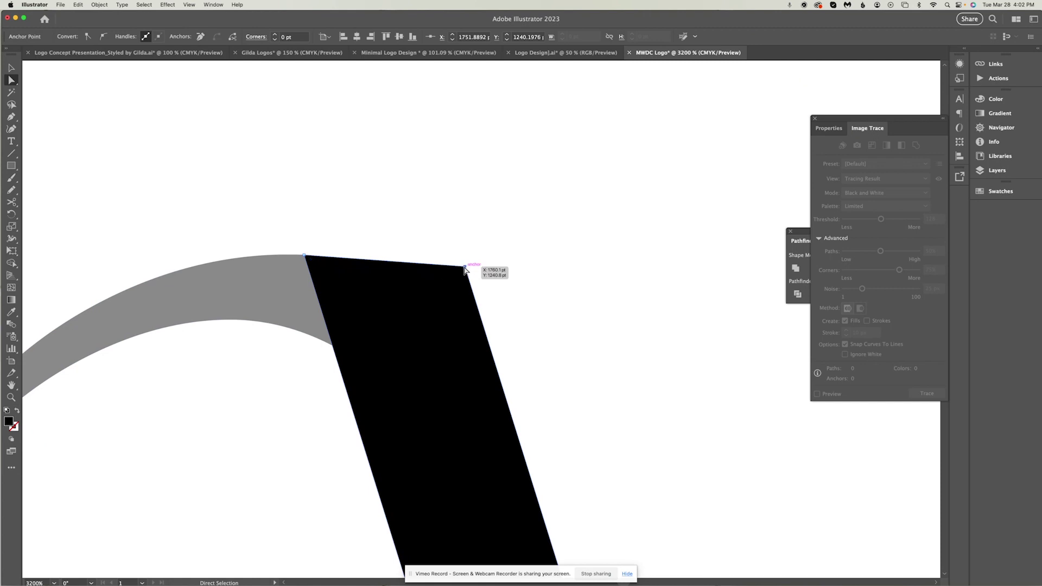
pyautogui.moveTo(459, 275); pyautogui.dragTo(424, 350)
pyautogui.click(519, 235)
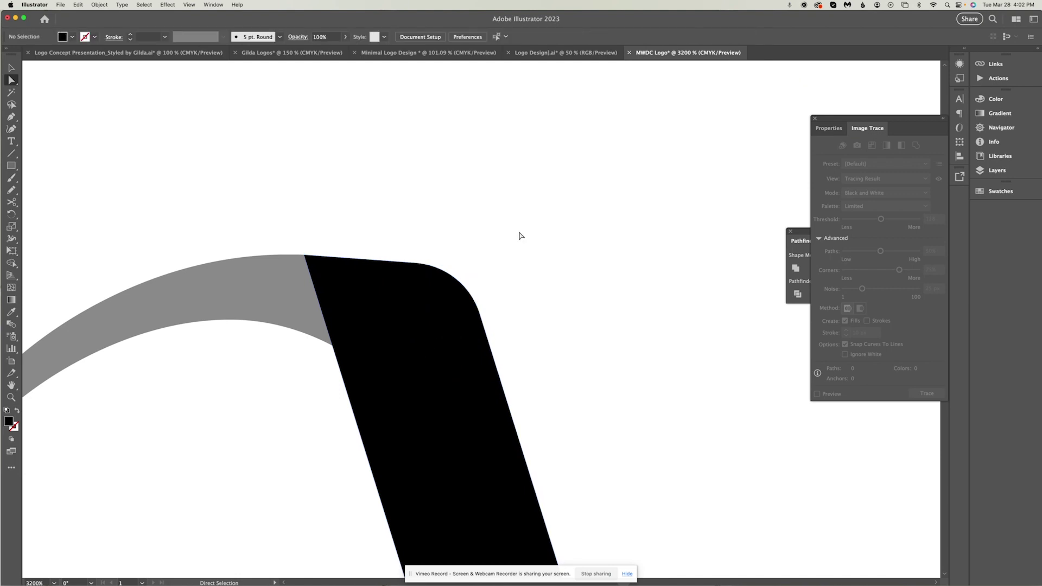
pyautogui.press('super+minus')
pyautogui.press('super+minus')
pyautogui.press('super+minus')
pyautogui.press('super+minus')
pyautogui.press('super+minus')
pyautogui.press('super+minus')
pyautogui.press('super+minus')
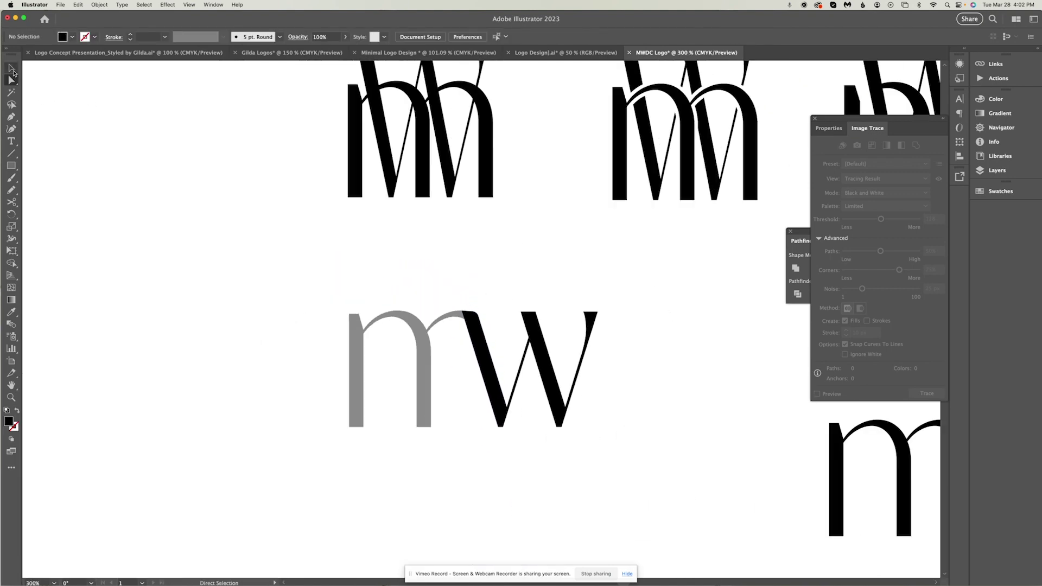
# Set the m's opacity to 100% so it is solid black
pyautogui.click(354, 336)
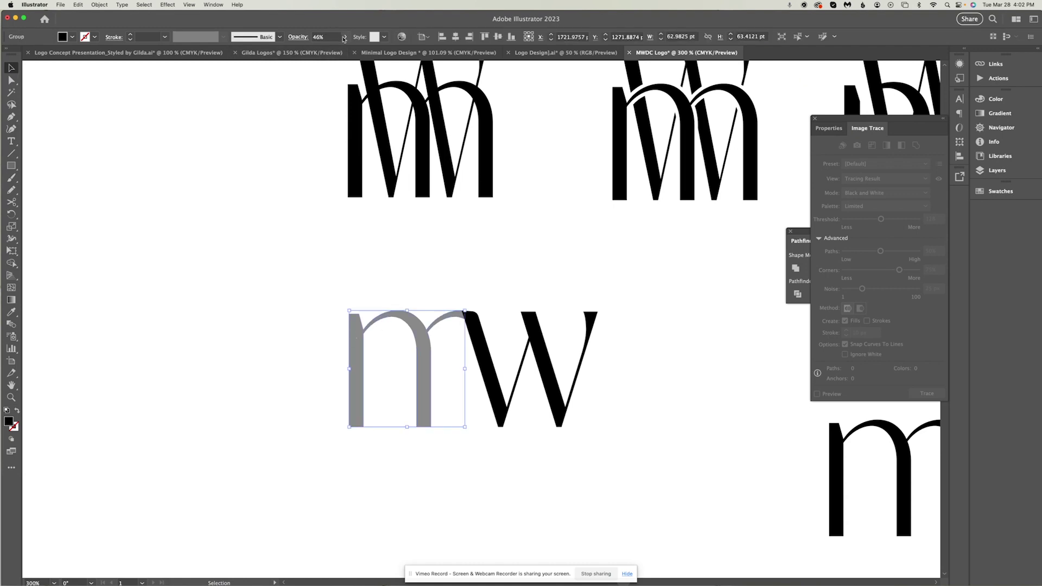
pyautogui.moveTo(324, 53); pyautogui.dragTo(398, 59)
pyautogui.click(685, 373)
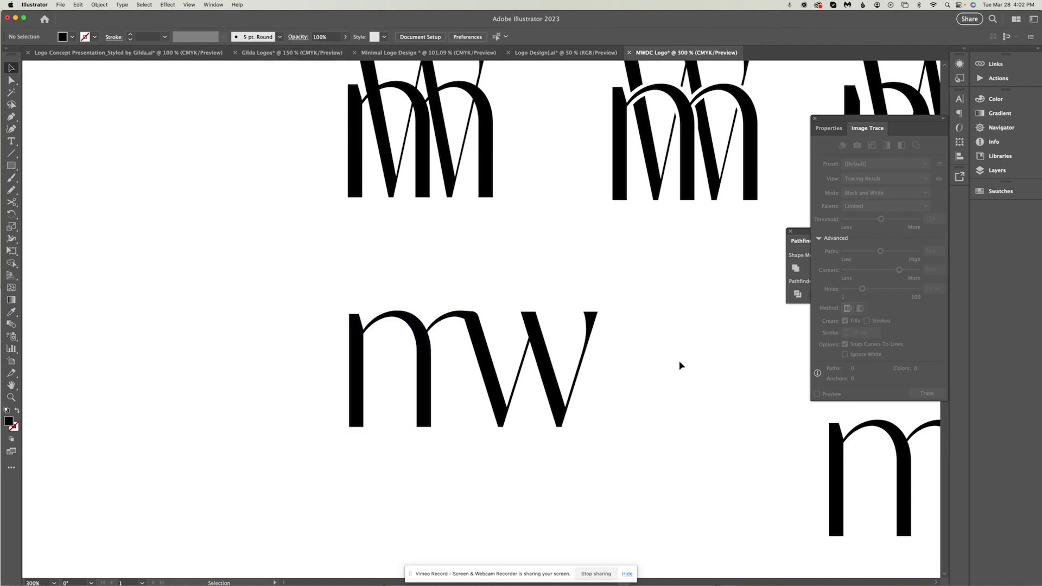
# Move the trimmed m-and-v pair directly beneath the overlapping mw mark
pyautogui.press('super+minus')
pyautogui.press('super+minus')
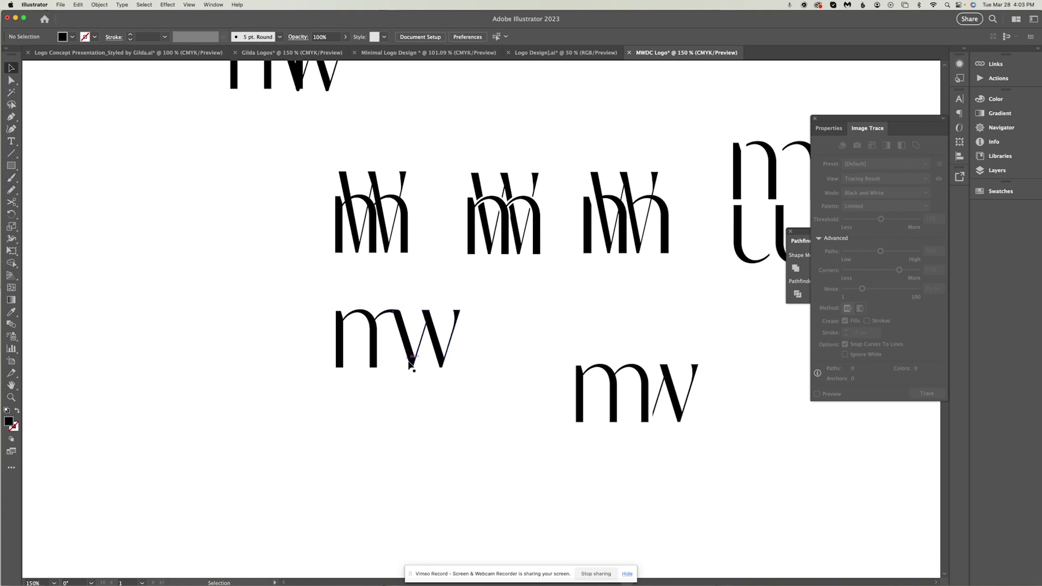
pyautogui.click(646, 386)
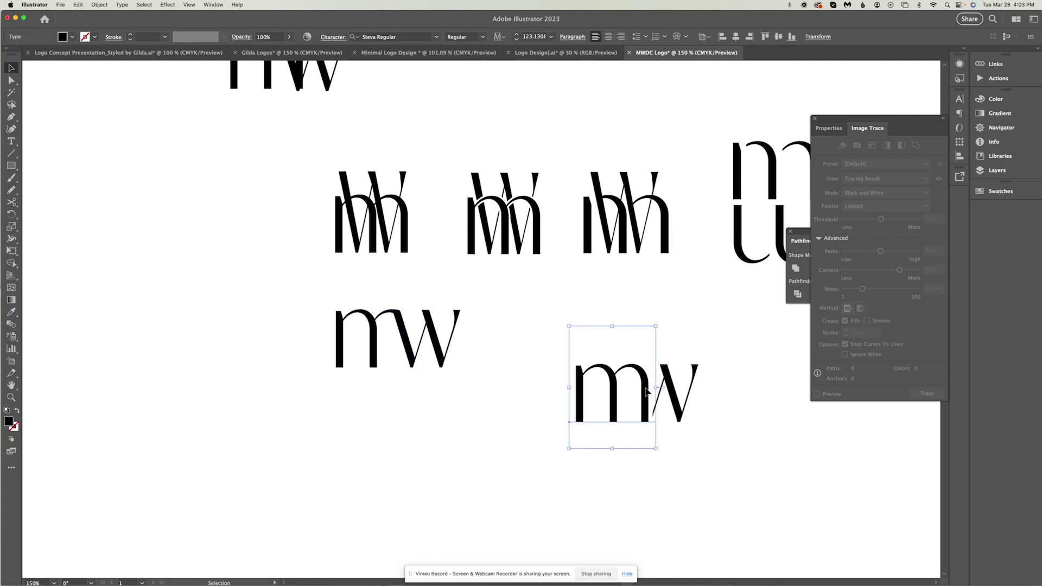
pyautogui.moveTo(645, 390)
pyautogui.mouseDown()
pyautogui.moveTo(416, 347)
pyautogui.moveTo(408, 334)
pyautogui.moveTo(726, 415)
pyautogui.moveTo(662, 388)
pyautogui.mouseUp()
pyautogui.click(803, 423)
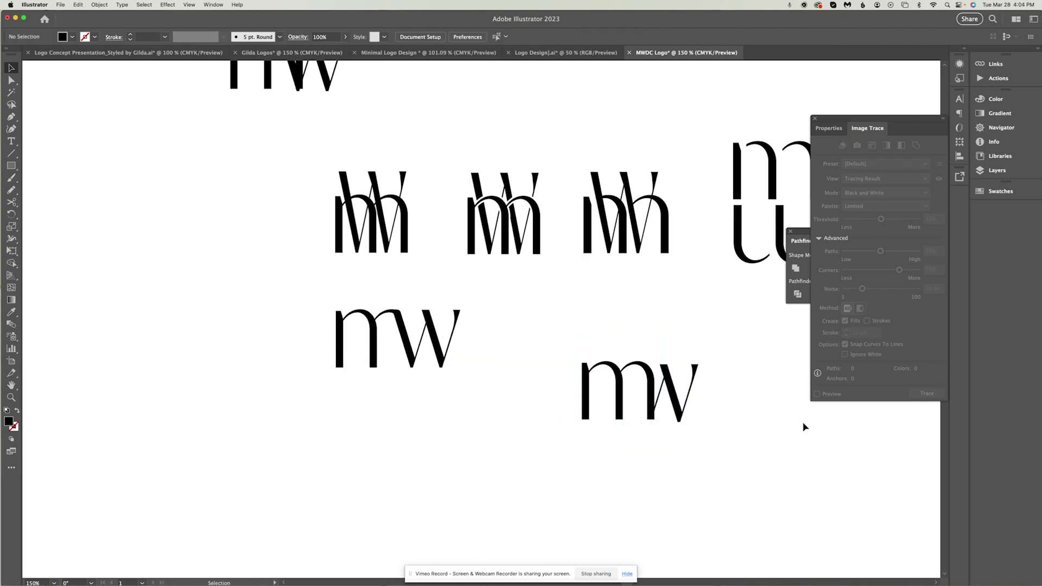
pyautogui.moveTo(601, 370); pyautogui.dragTo(412, 434)
pyautogui.click(538, 427)
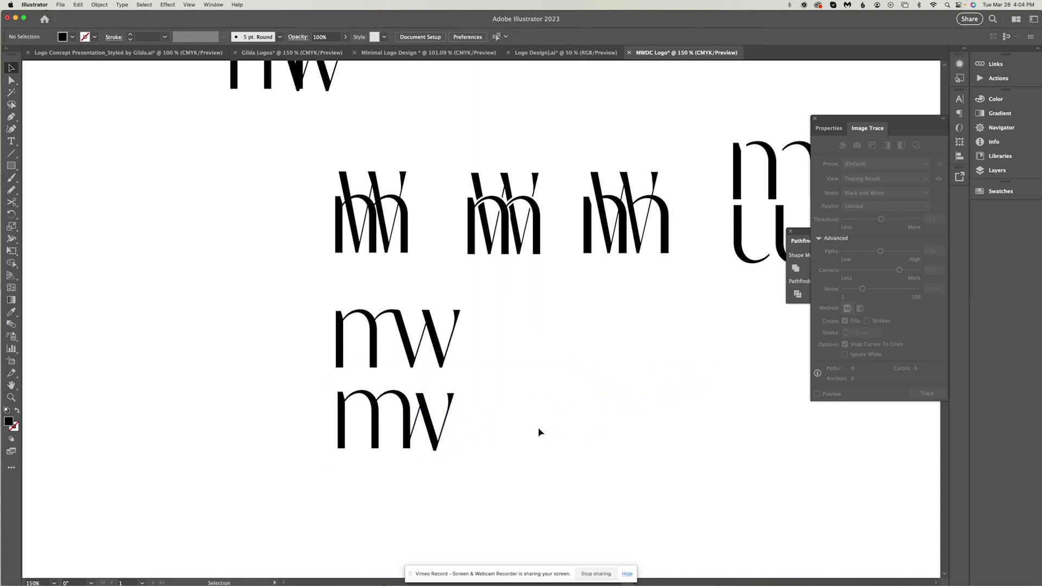
# Review the stacked mw variants, selecting the logos and the slanted v in turn
pyautogui.hscroll(8, 537, 425)
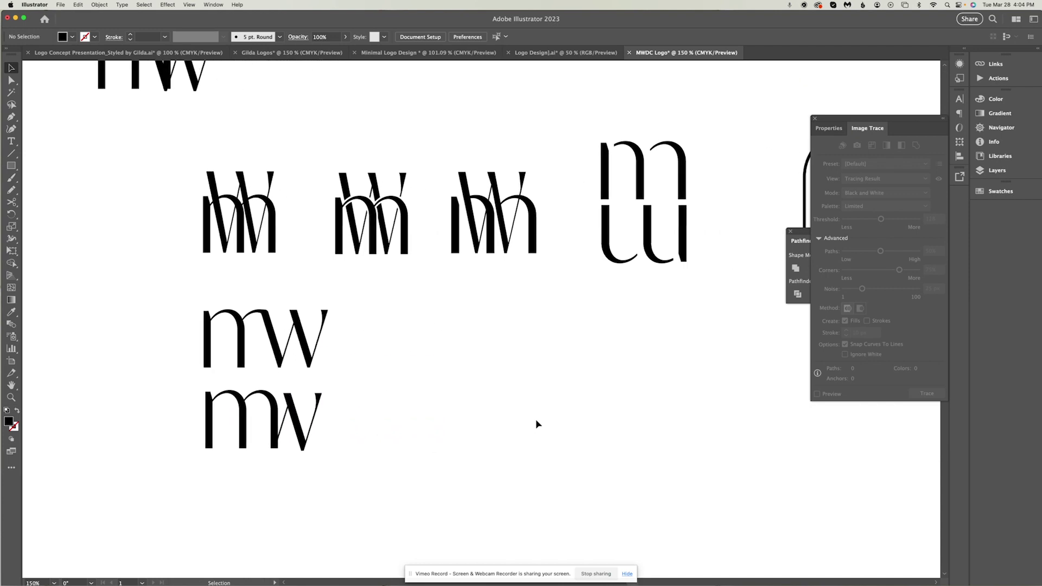
pyautogui.hscroll(-2, 537, 424)
pyautogui.scroll(3, 476, 405)
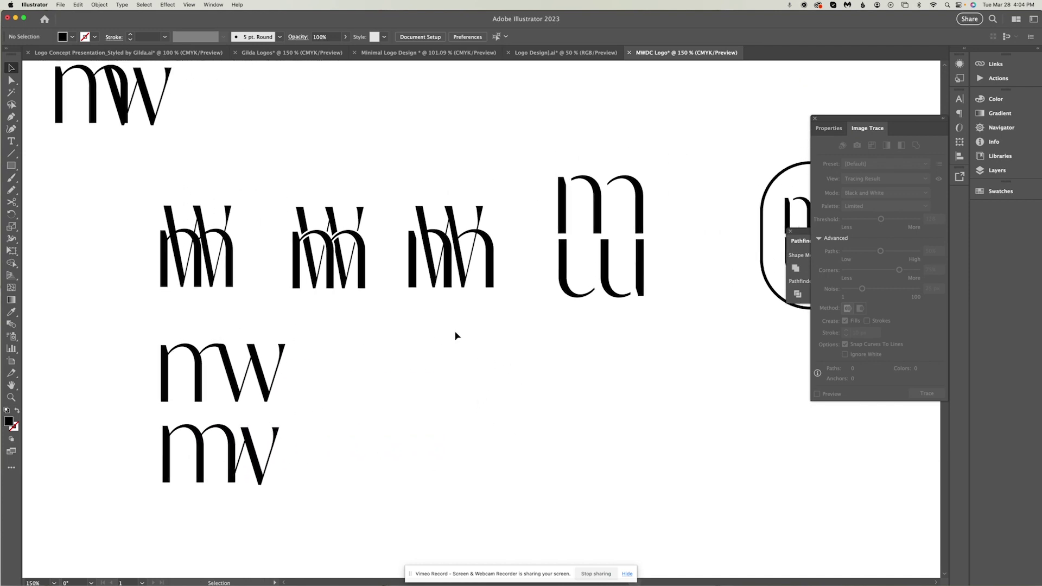
pyautogui.hscroll(-4, 455, 334)
pyautogui.hscroll(-1, 457, 337)
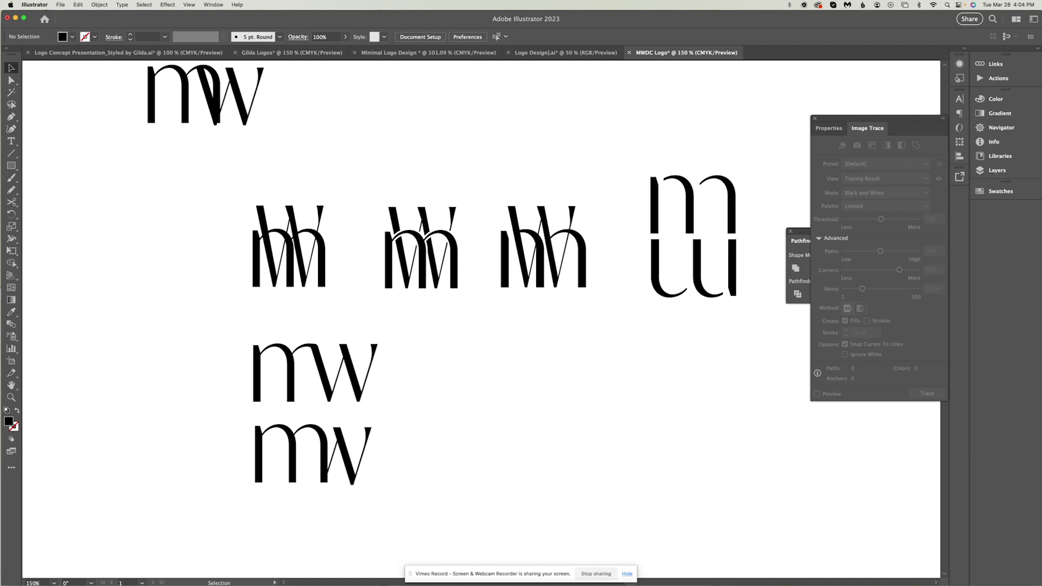
pyautogui.moveTo(384, 490); pyautogui.dragTo(151, 321)
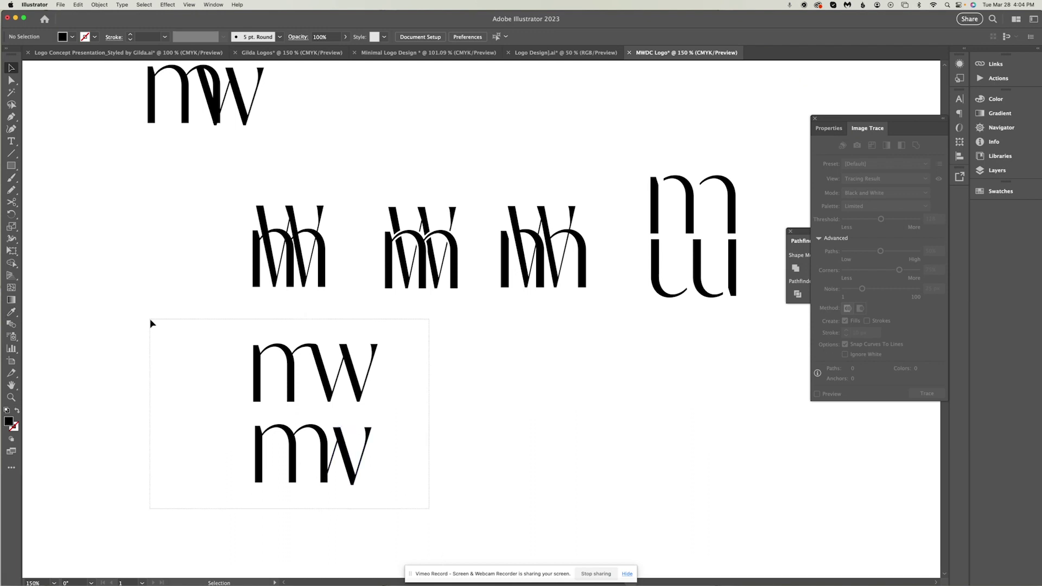
pyautogui.click(563, 413)
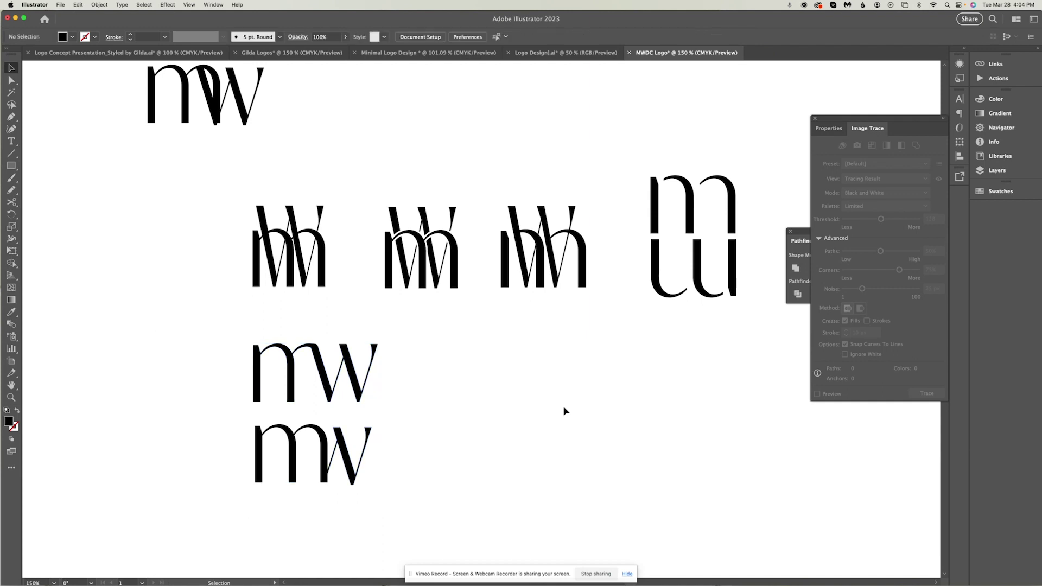
pyautogui.hscroll(15, 564, 411)
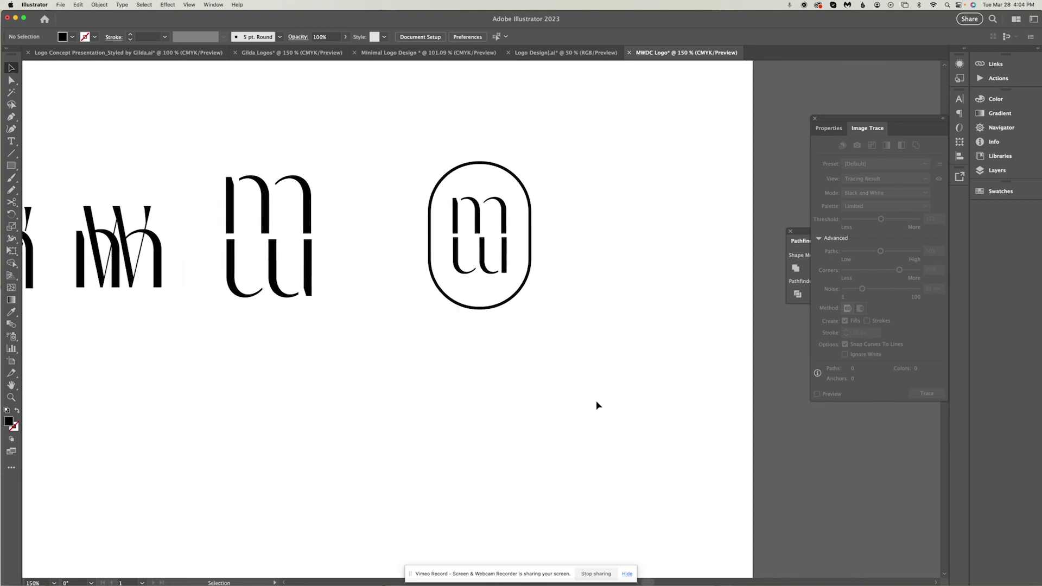
pyautogui.hscroll(-13, 596, 405)
pyautogui.scroll(-3, 597, 405)
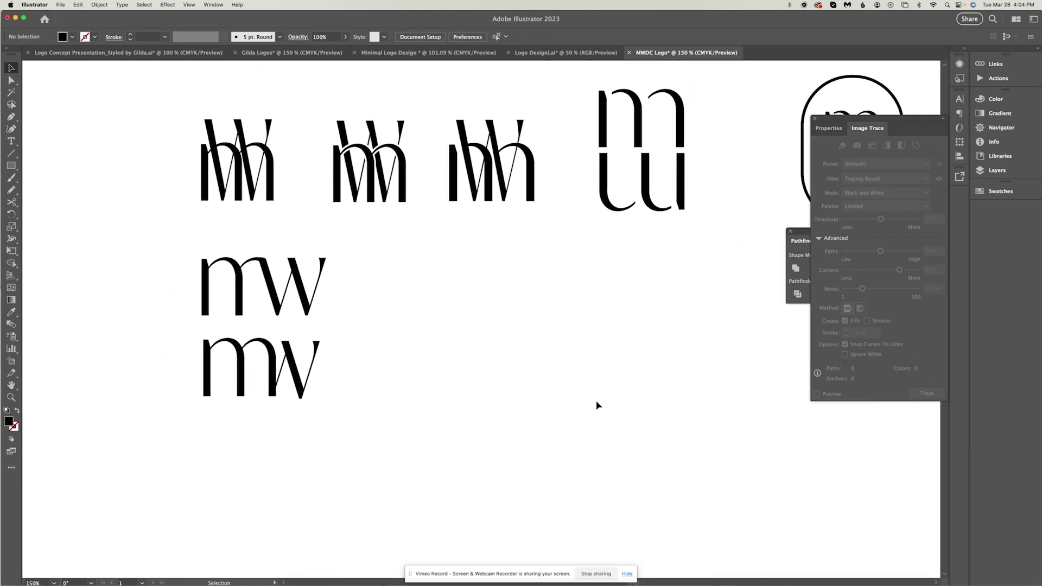
pyautogui.scroll(4, 597, 405)
pyautogui.hscroll(-1, 597, 405)
pyautogui.scroll(-3, 597, 405)
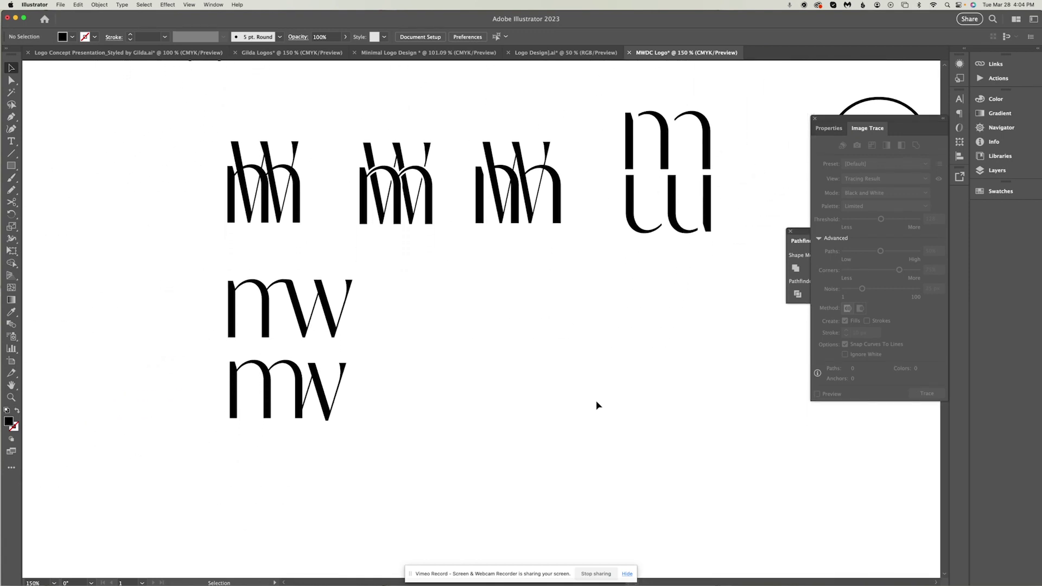
pyautogui.hscroll(-4, 597, 405)
pyautogui.scroll(-1, 597, 405)
pyautogui.click(444, 398)
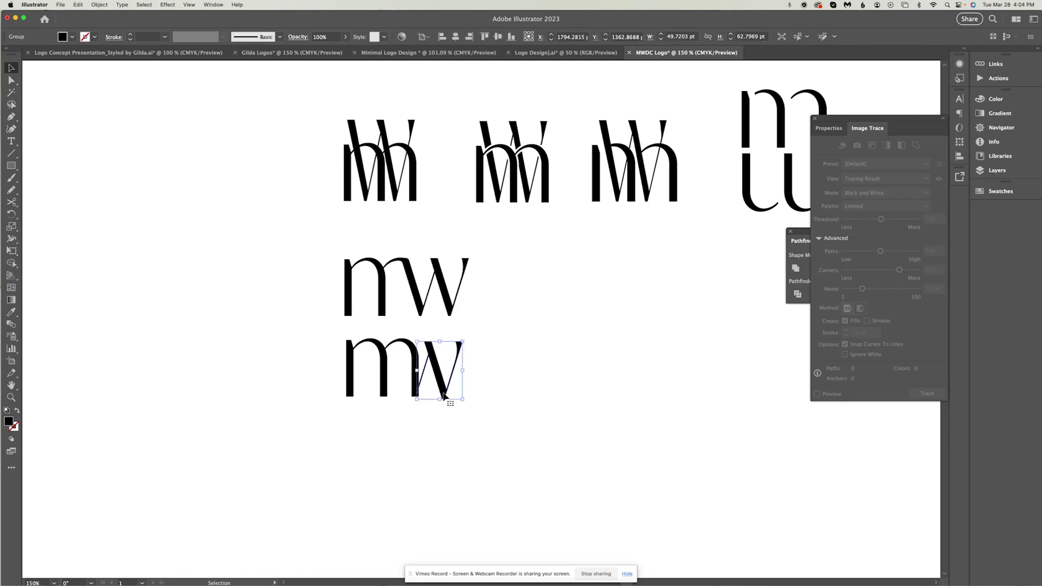
pyautogui.click(542, 395)
pyautogui.hscroll(4, 542, 395)
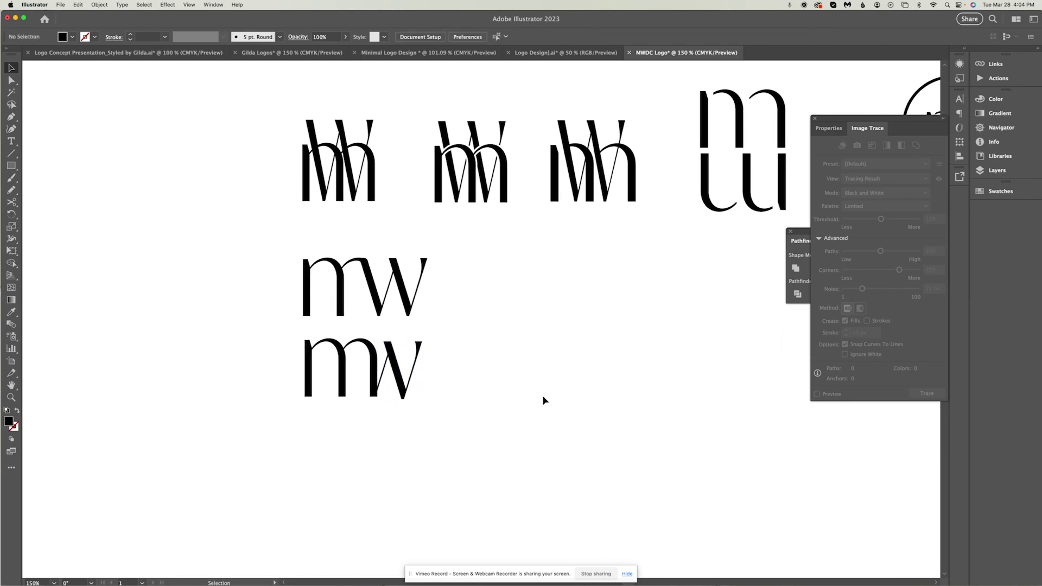
pyautogui.hscroll(2, 541, 400)
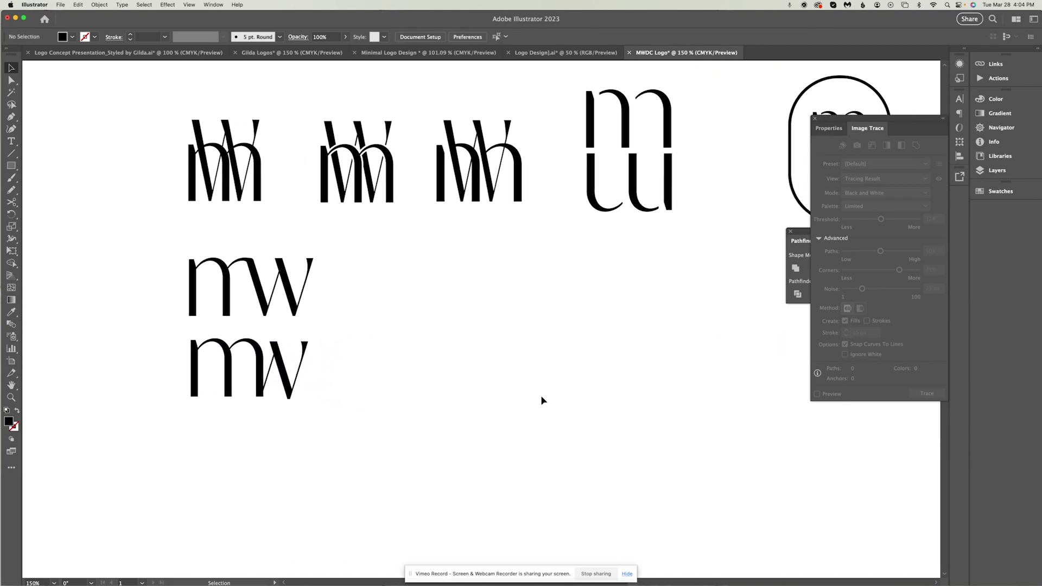
pyautogui.moveTo(278, 397); pyautogui.dragTo(112, 337)
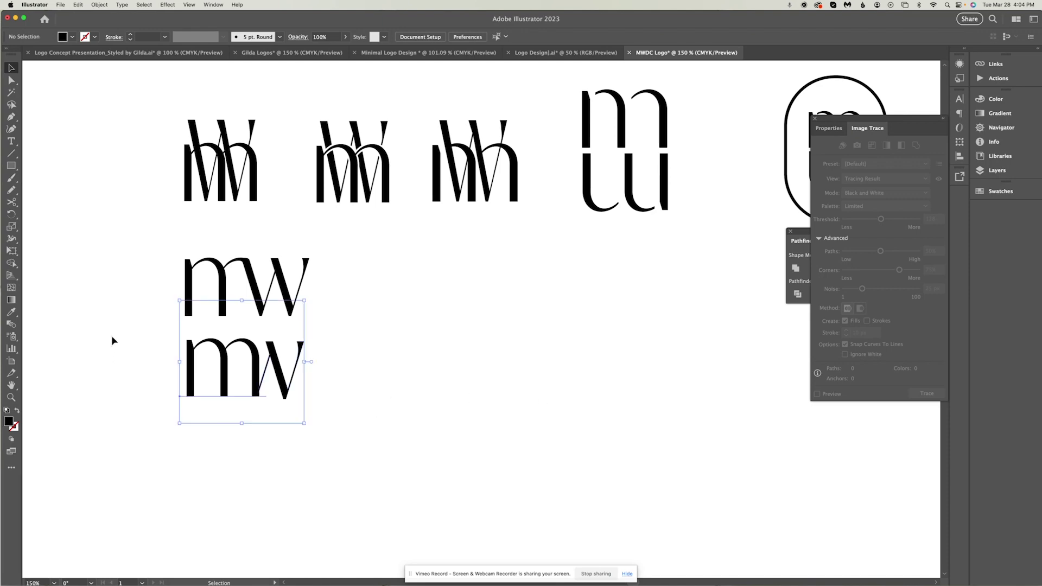
pyautogui.click(112, 336)
# Zoom to 200% and tuck the w below and right of the large m
pyautogui.press('super+minus')
pyautogui.press('super+minus')
pyautogui.hscroll(10, 192, 394)
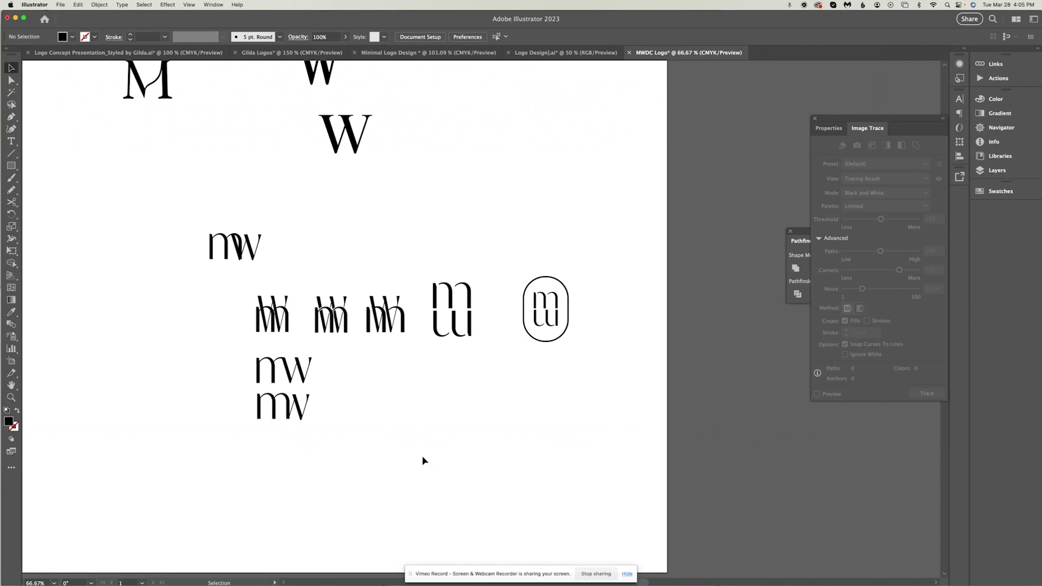
pyautogui.press('super+plus')
pyautogui.press('super+plus')
pyautogui.press('super+plus')
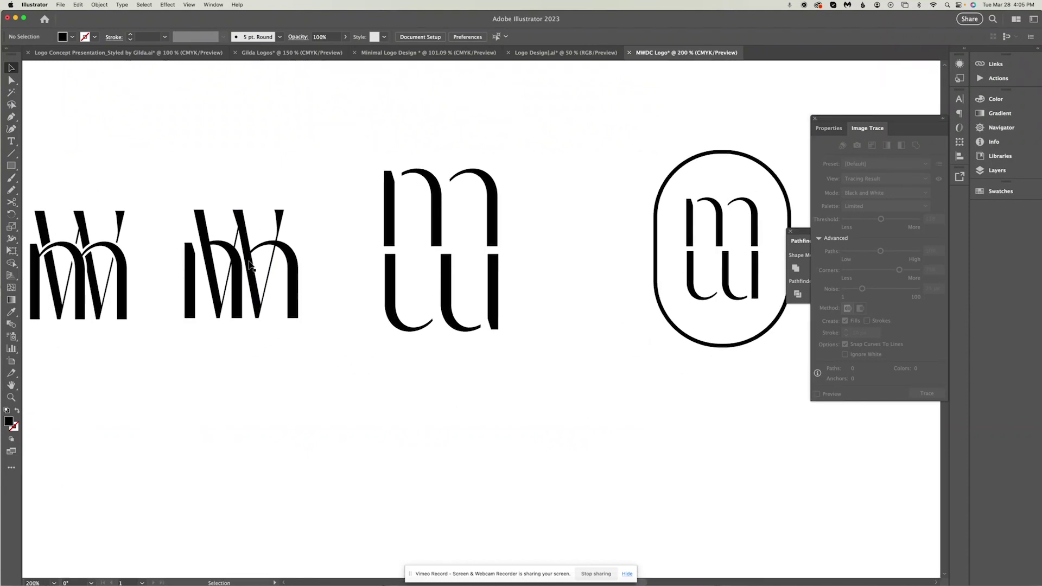
pyautogui.scroll(2, 325, 331)
pyautogui.hscroll(-5, 500, 325)
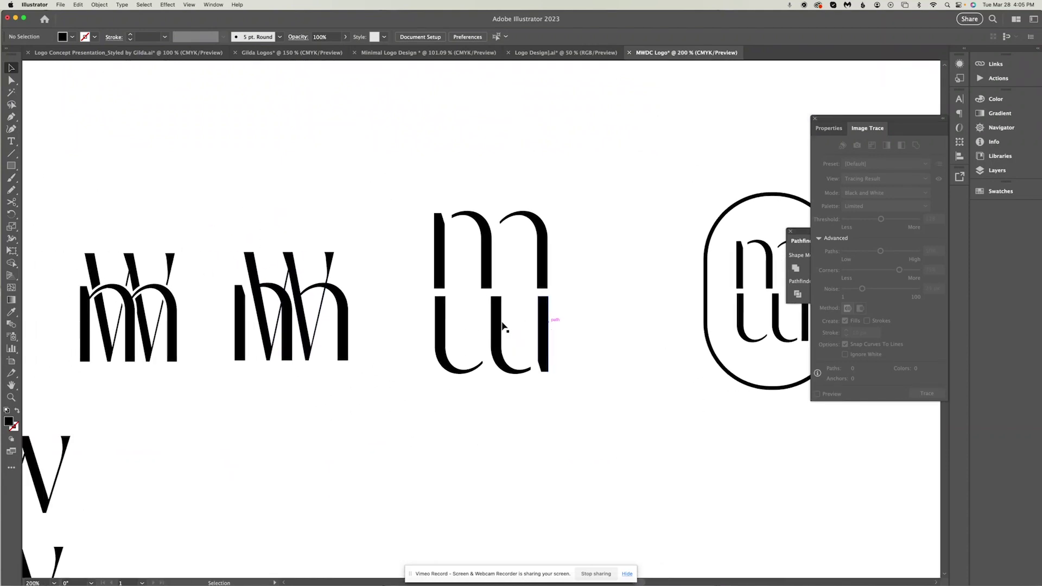
pyautogui.scroll(-6, 543, 345)
pyautogui.hscroll(-3, 472, 342)
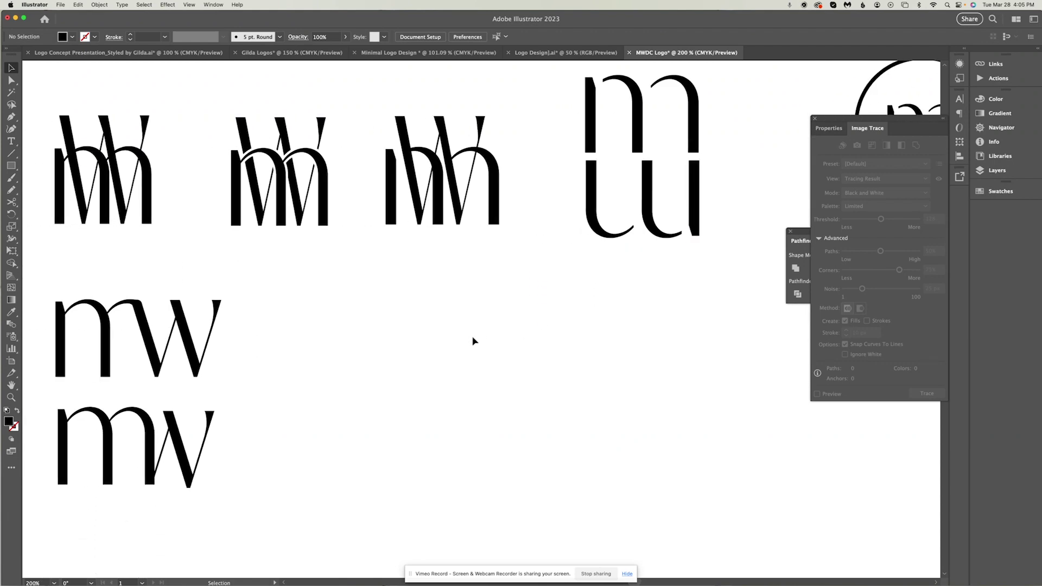
pyautogui.scroll(-2, 509, 337)
pyautogui.hscroll(-4, 508, 337)
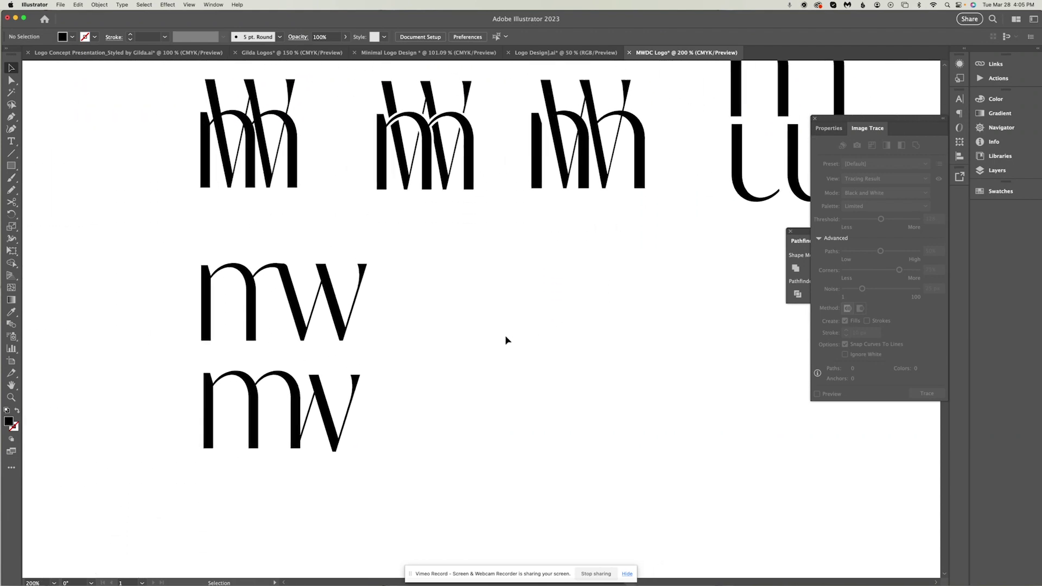
pyautogui.scroll(2, 505, 339)
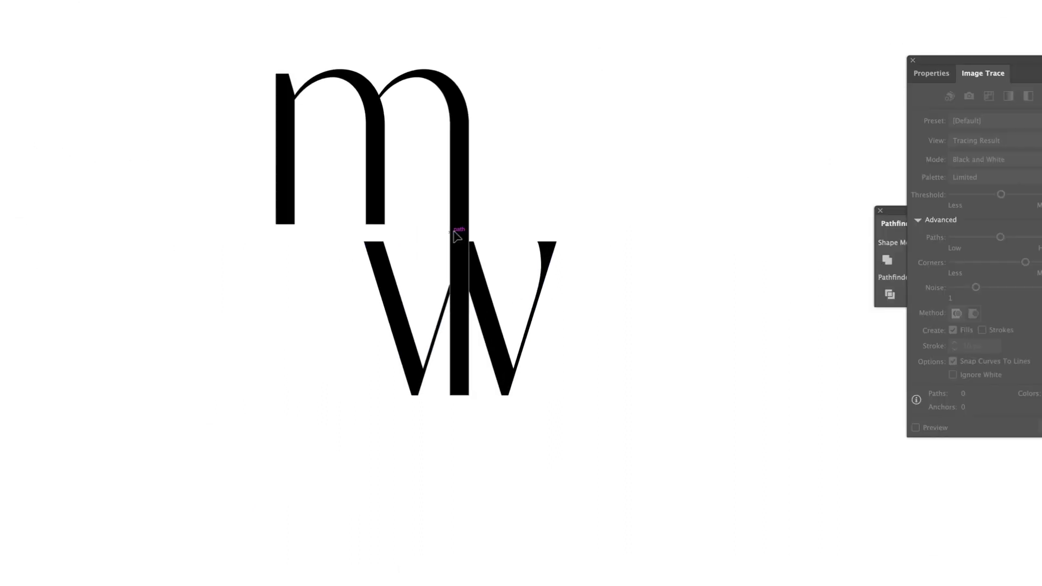
pyautogui.moveTo(472, 358); pyautogui.dragTo(521, 366)
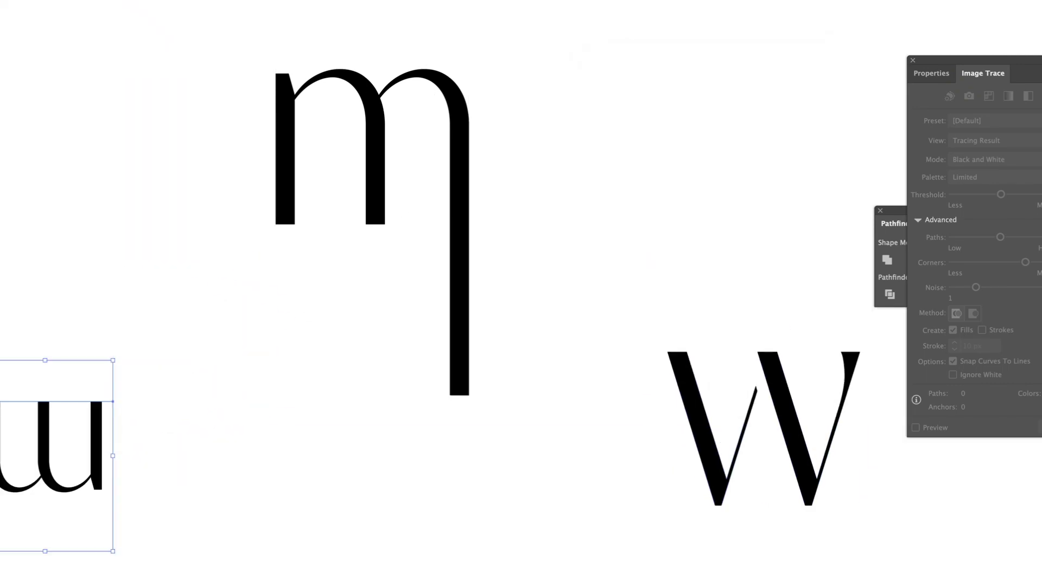
# Place the flipped m against the big m's stem and enlarge it to match
pyautogui.moveTo(108, 455); pyautogui.dragTo(599, 363)
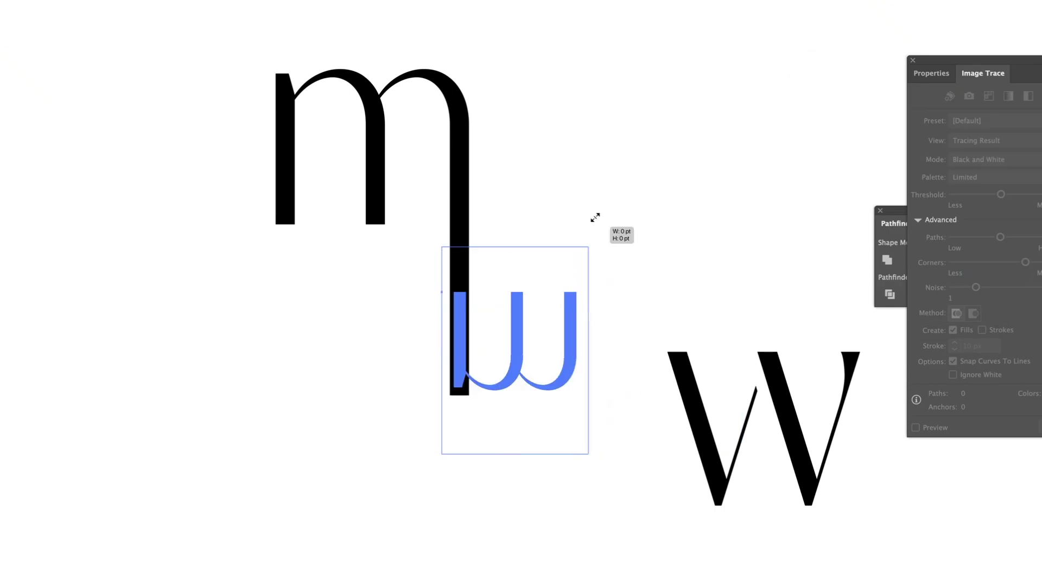
pyautogui.moveTo(595, 216); pyautogui.dragTo(608, 272)
pyautogui.click(789, 434)
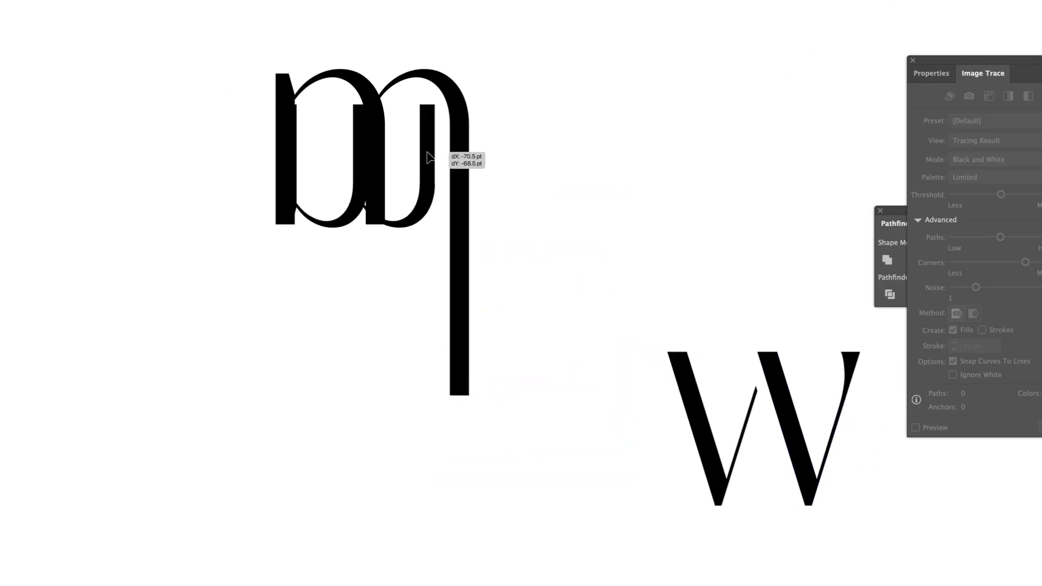
pyautogui.moveTo(465, 158); pyautogui.dragTo(500, 39)
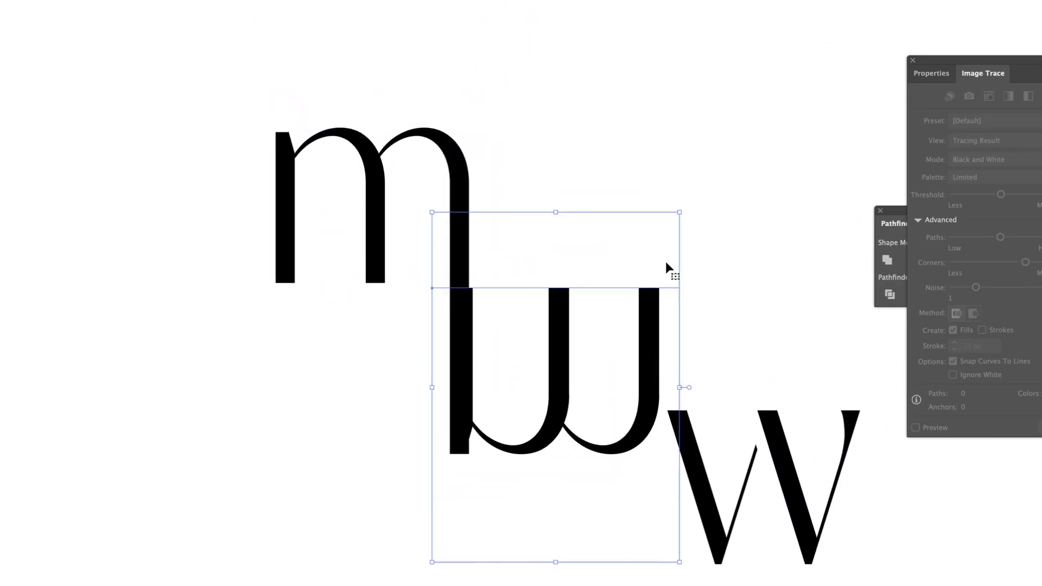
# Drag the stem's bottom anchor up to align with the flipped m
pyautogui.click(713, 525)
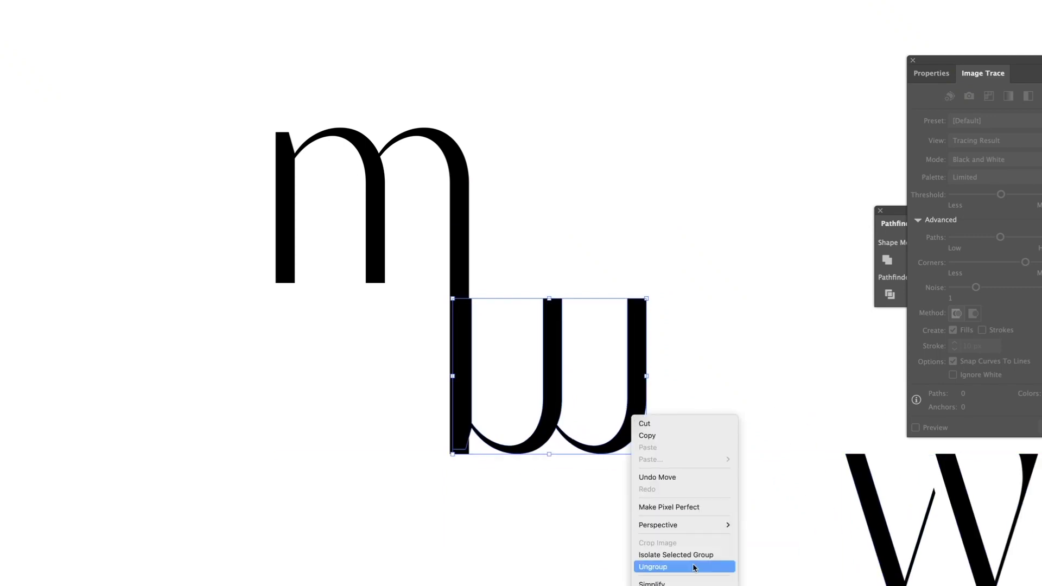
pyautogui.click(689, 564)
pyautogui.press('Escape')
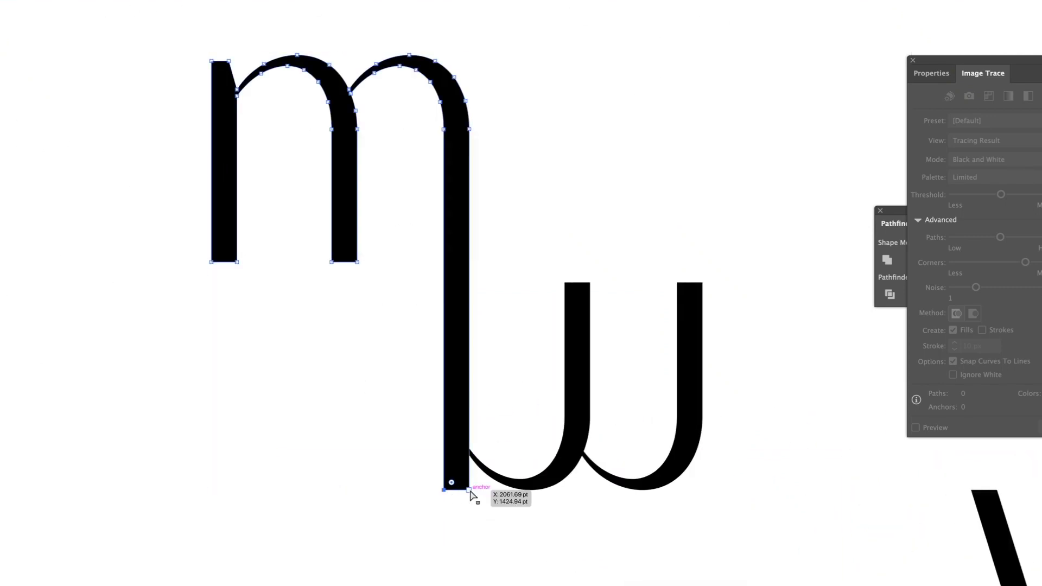
pyautogui.click(444, 490)
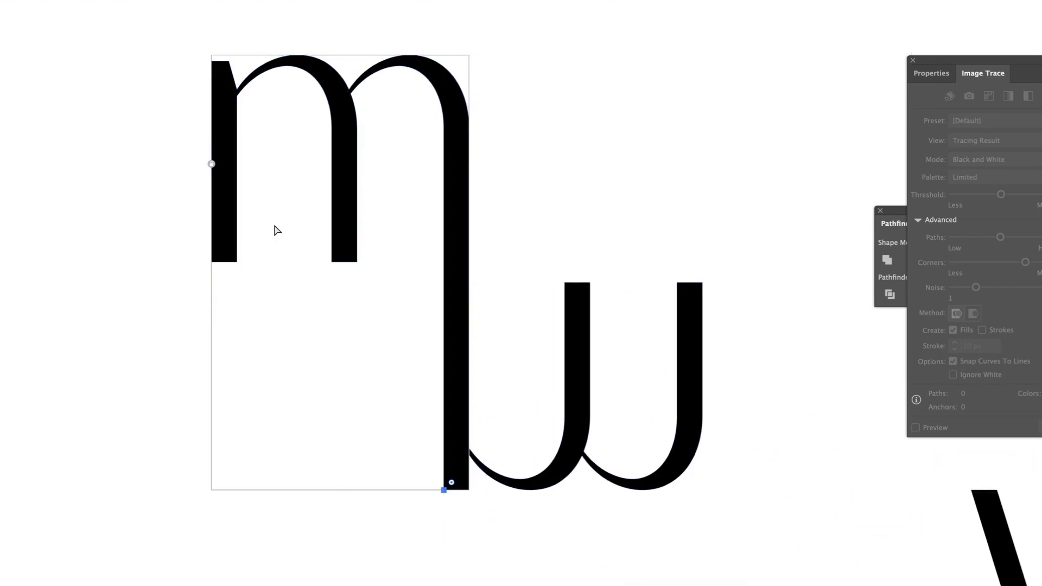
pyautogui.moveTo(446, 490); pyautogui.dragTo(465, 428)
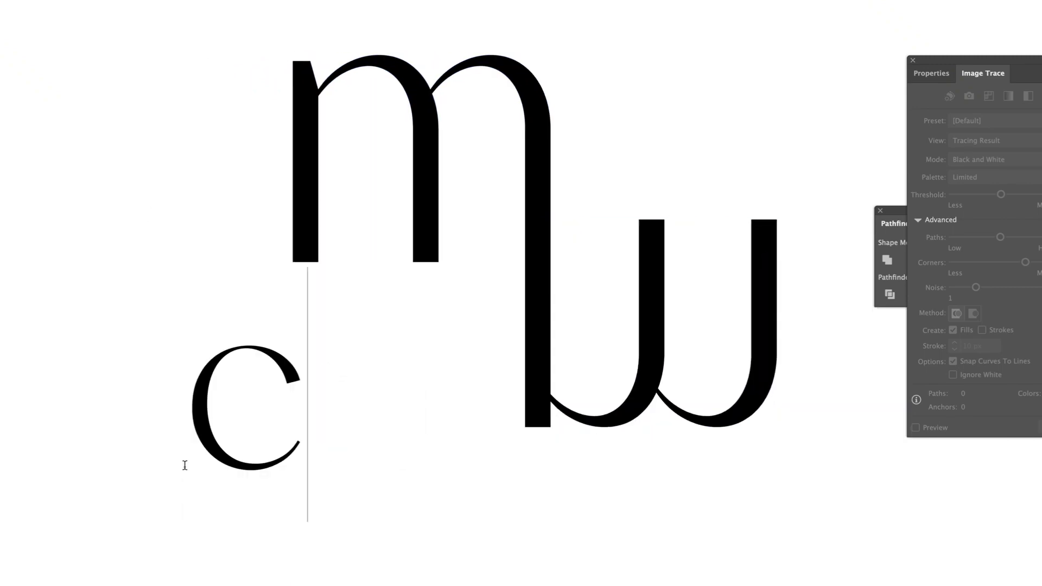
# Clear the stray typed characters, then duplicate the c and retype the copy as o
pyautogui.write('o.')
pyautogui.hotkey('shift', 'Left')
pyautogui.hotkey('shift', 'Left')
pyautogui.press('BackSpace')
pyautogui.press('Escape')
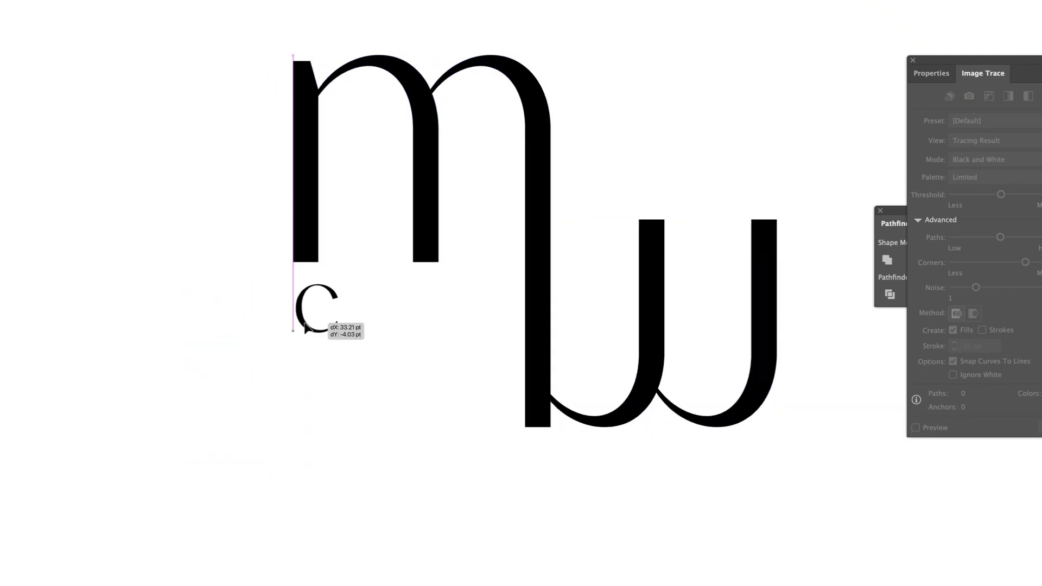
pyautogui.moveTo(305, 327); pyautogui.dragTo(345, 412)
pyautogui.doubleClick(322, 399)
pyautogui.write('o')
pyautogui.press('Escape')
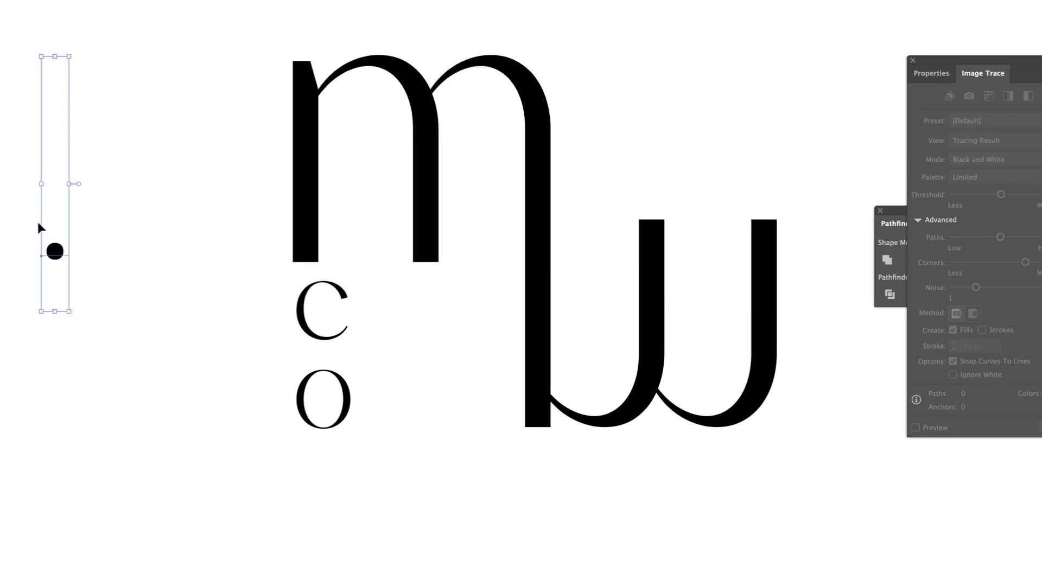
# Bring the o beside the c and scale the co letters to fit under the m
pyautogui.moveTo(51, 249); pyautogui.dragTo(765, 162)
pyautogui.moveTo(320, 374); pyautogui.dragTo(603, 169)
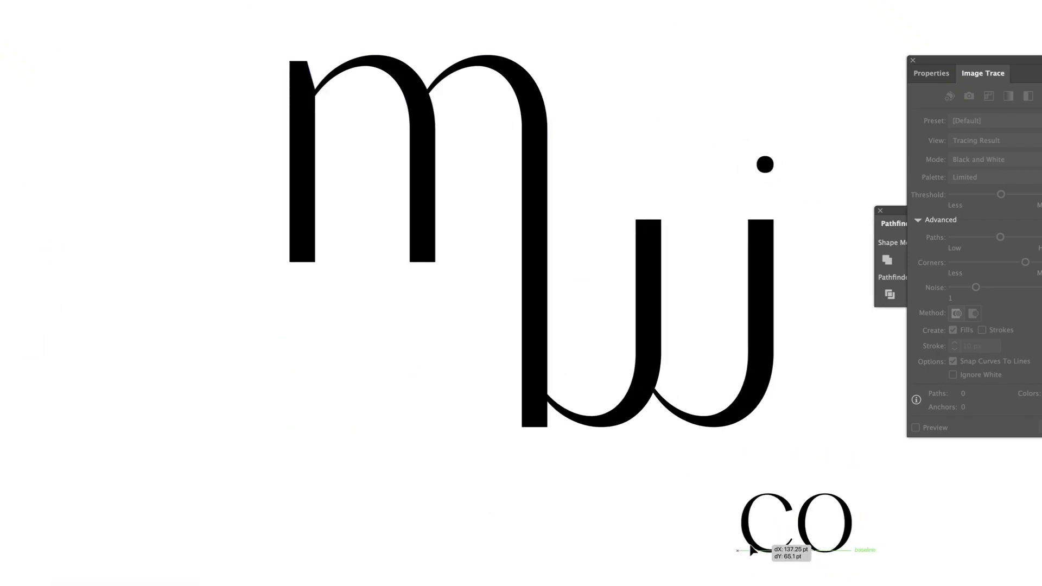
pyautogui.moveTo(806, 548); pyautogui.dragTo(861, 535)
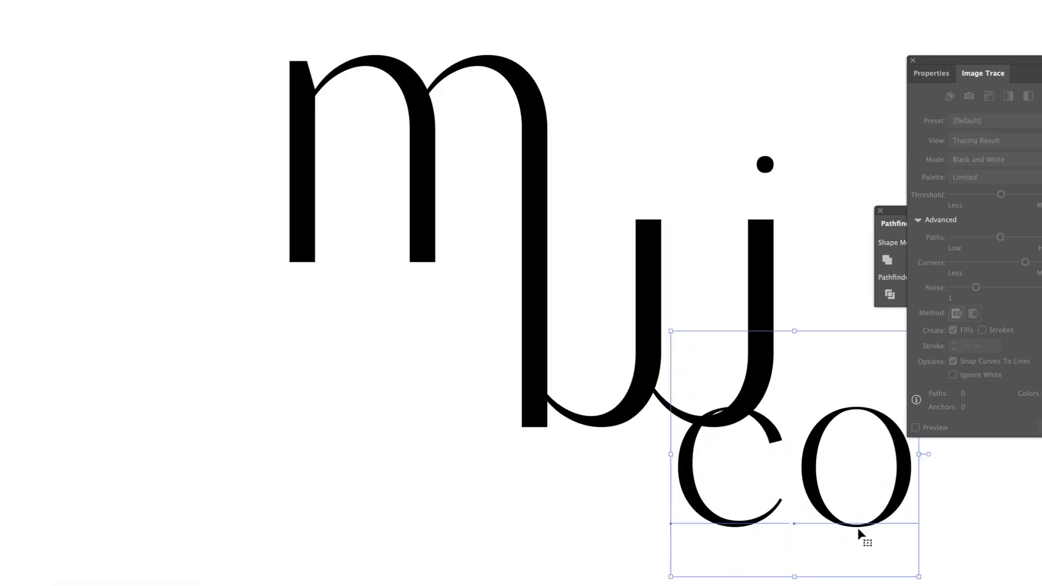
pyautogui.moveTo(791, 477); pyautogui.dragTo(465, 430)
pyautogui.moveTo(514, 358); pyautogui.dragTo(495, 446)
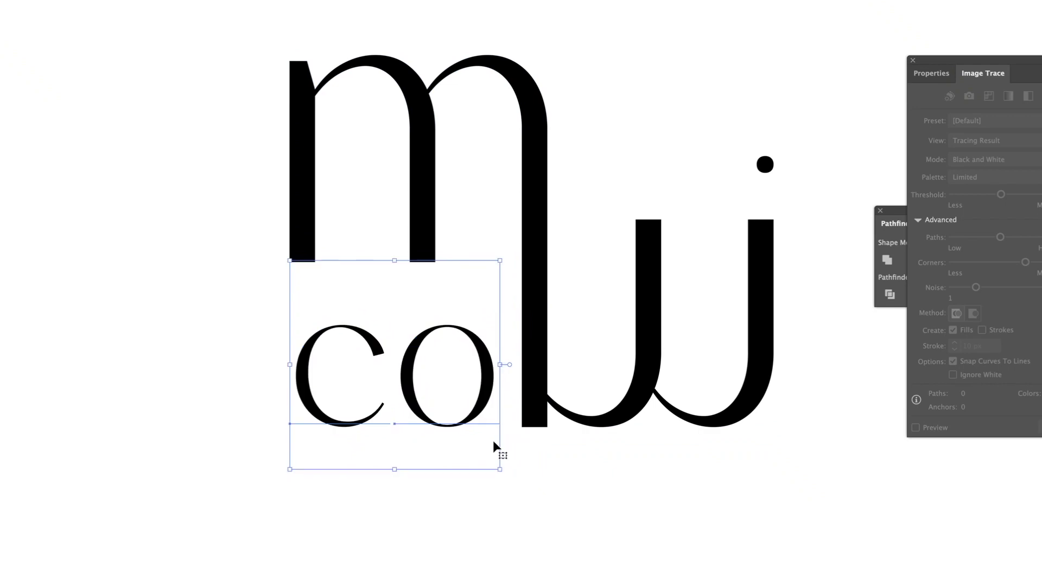
pyautogui.click(535, 481)
# Nudge the co letters into place and set the dot just below the o
pyautogui.hotkey('ctrl', '-')
pyautogui.hotkey('ctrl', '-')
pyautogui.hotkey('ctrl', '-')
pyautogui.moveTo(579, 266); pyautogui.dragTo(540, 256)
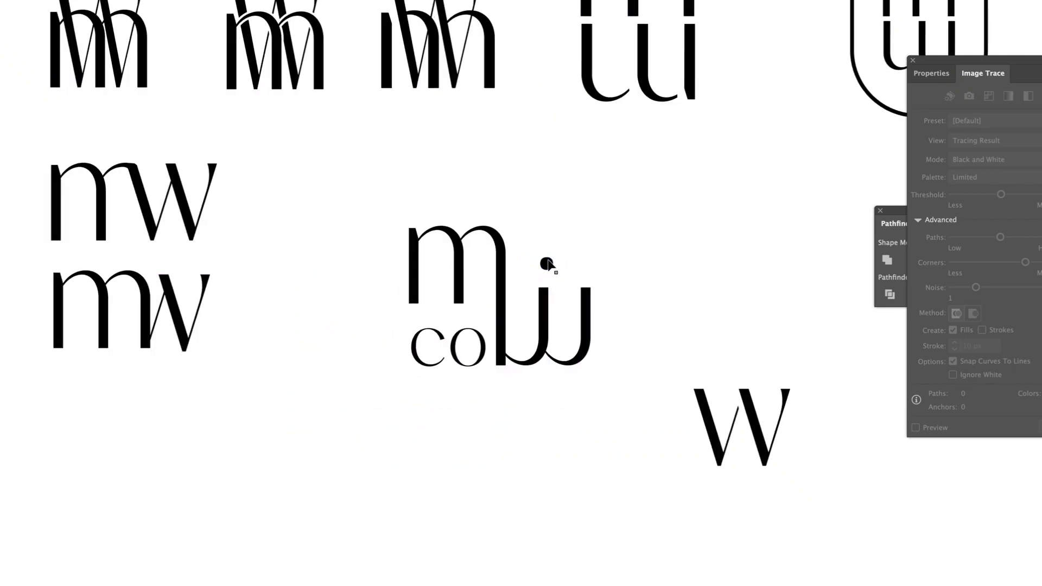
pyautogui.hscroll(3, 712, 216)
pyautogui.moveTo(454, 259); pyautogui.dragTo(380, 346)
pyautogui.hotkey('ctrl', '+')
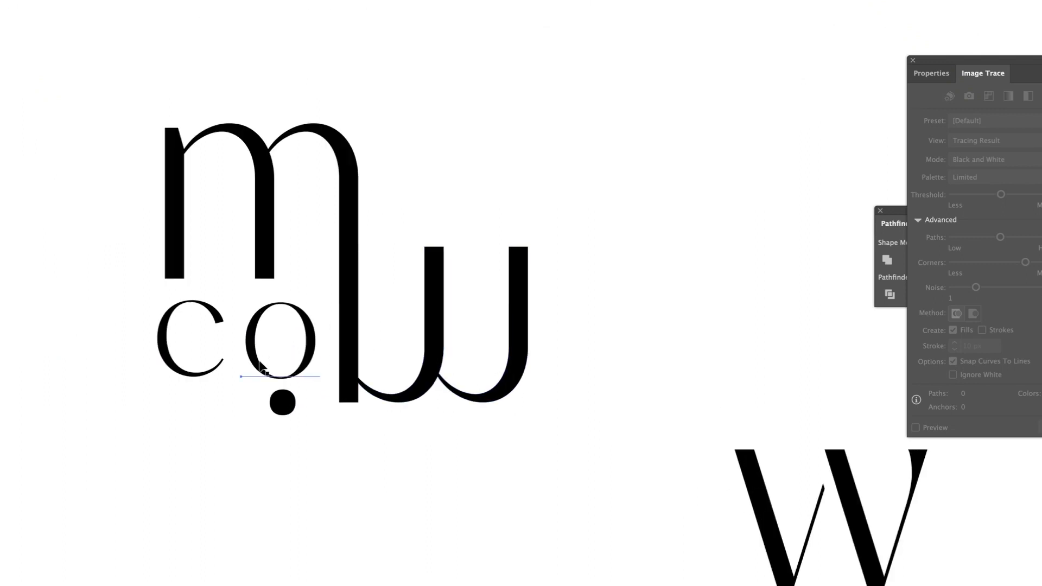
pyautogui.moveTo(285, 351); pyautogui.dragTo(281, 342)
pyautogui.moveTo(285, 409); pyautogui.dragTo(286, 399)
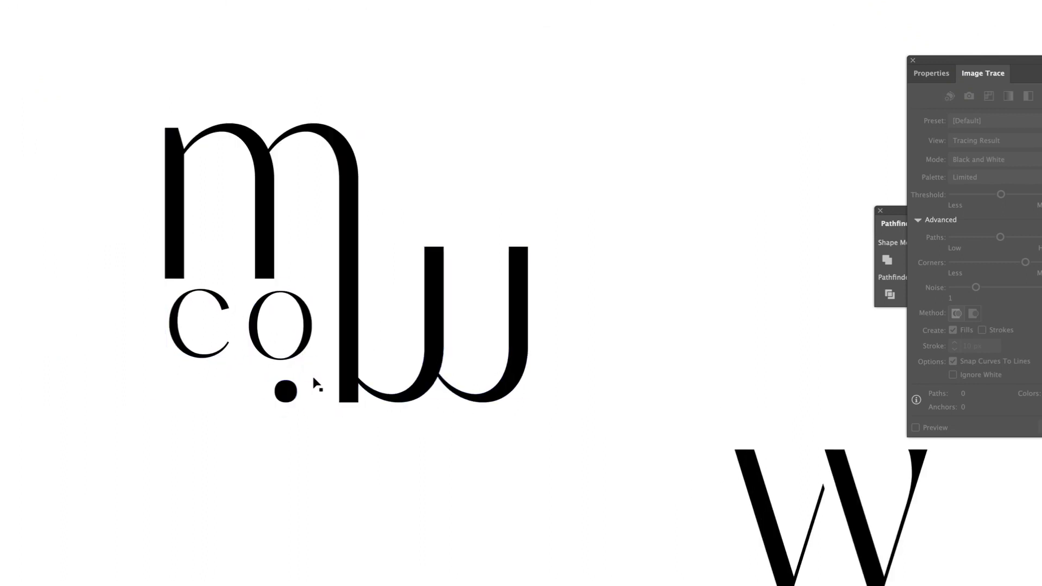